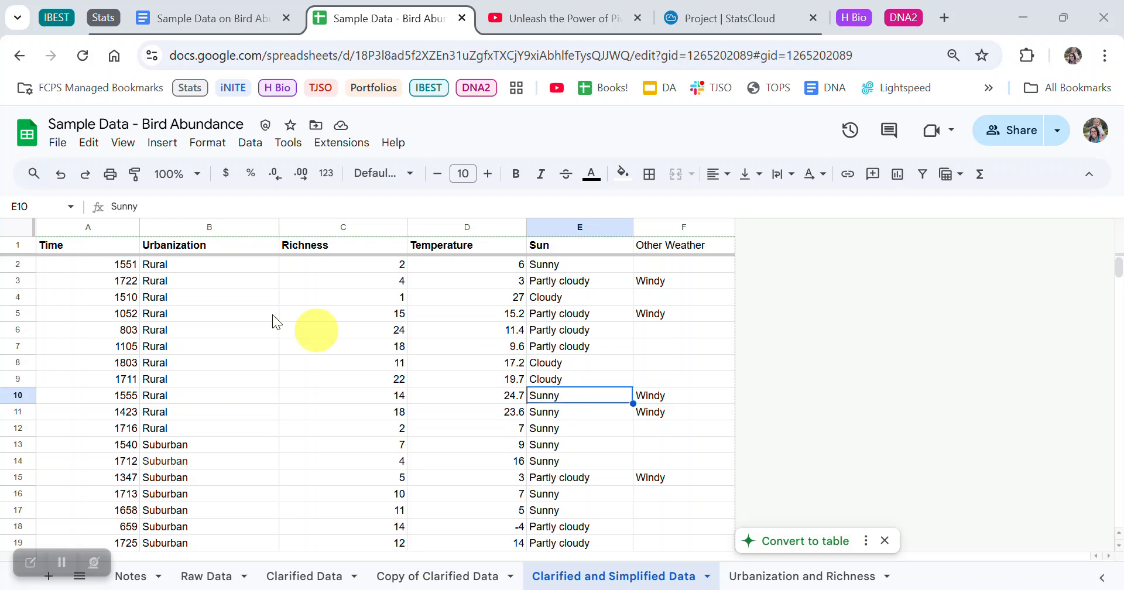
Create a pivot table on a new sheet from range A1:F46 of the Clarified and Simplified Data sheet
{"action": "left_click", "coordinate": [19, 229]}
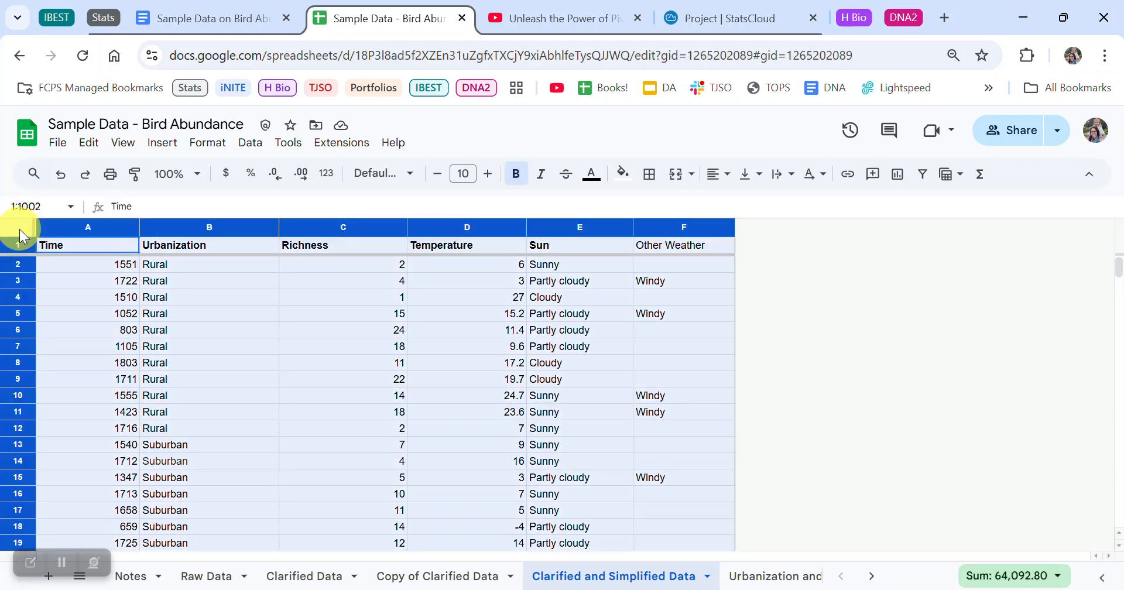
{"action": "left_click", "coordinate": [126, 281]}
{"action": "left_click", "coordinate": [70, 250]}
{"action": "left_click_drag", "start_coordinate": [70, 250], "coordinate": [719, 322]}
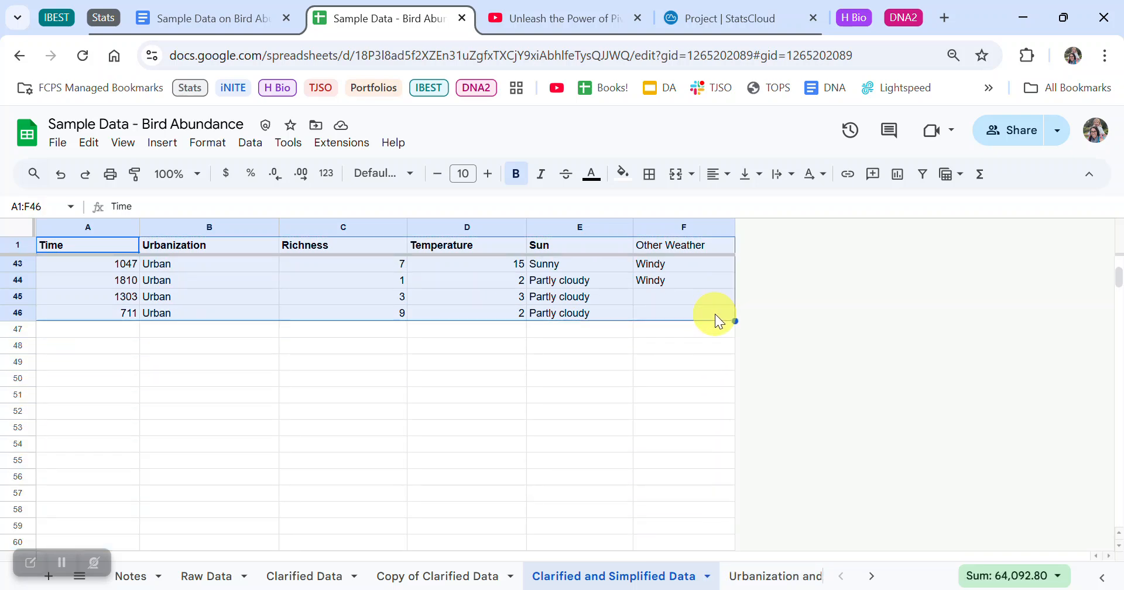
{"action": "scroll", "coordinate": [719, 321], "scroll_direction": "up", "scroll_amount": 10}
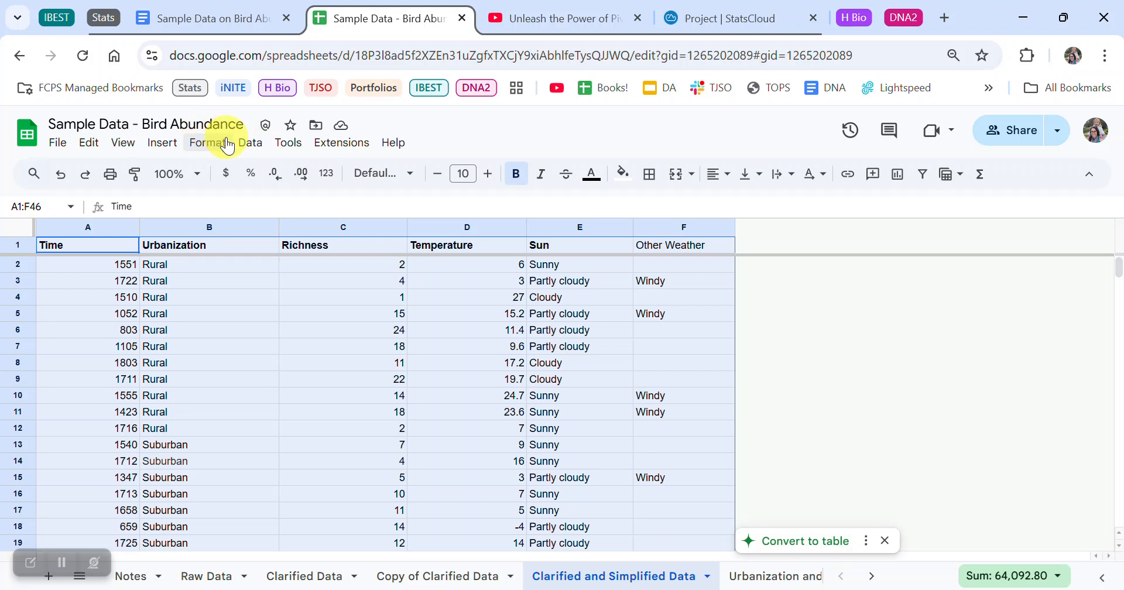
{"action": "left_click", "coordinate": [159, 143]}
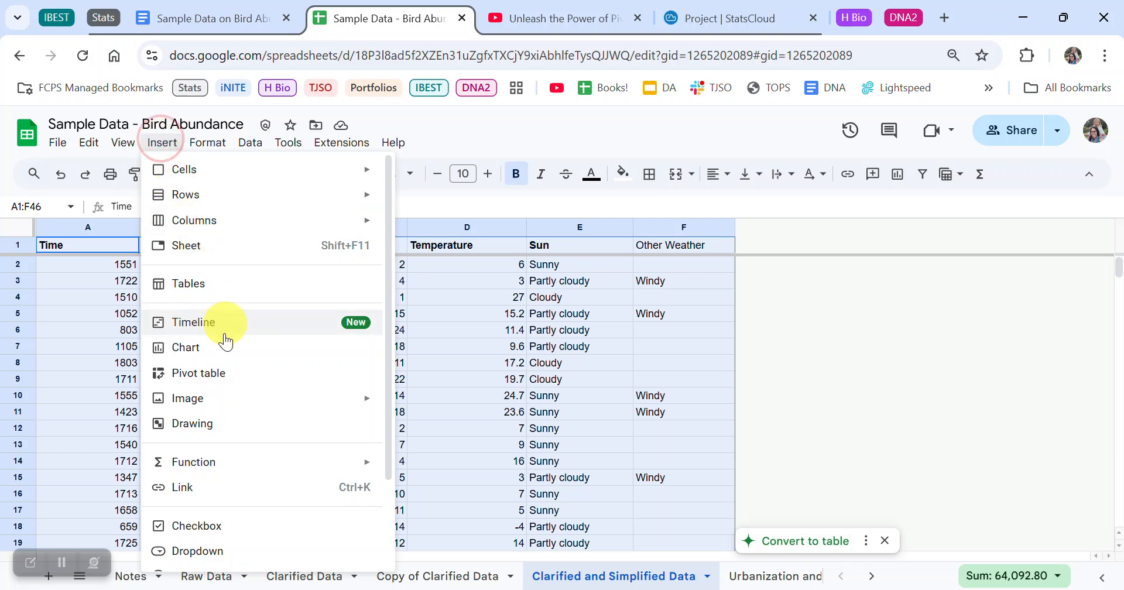
{"action": "left_click", "coordinate": [218, 373]}
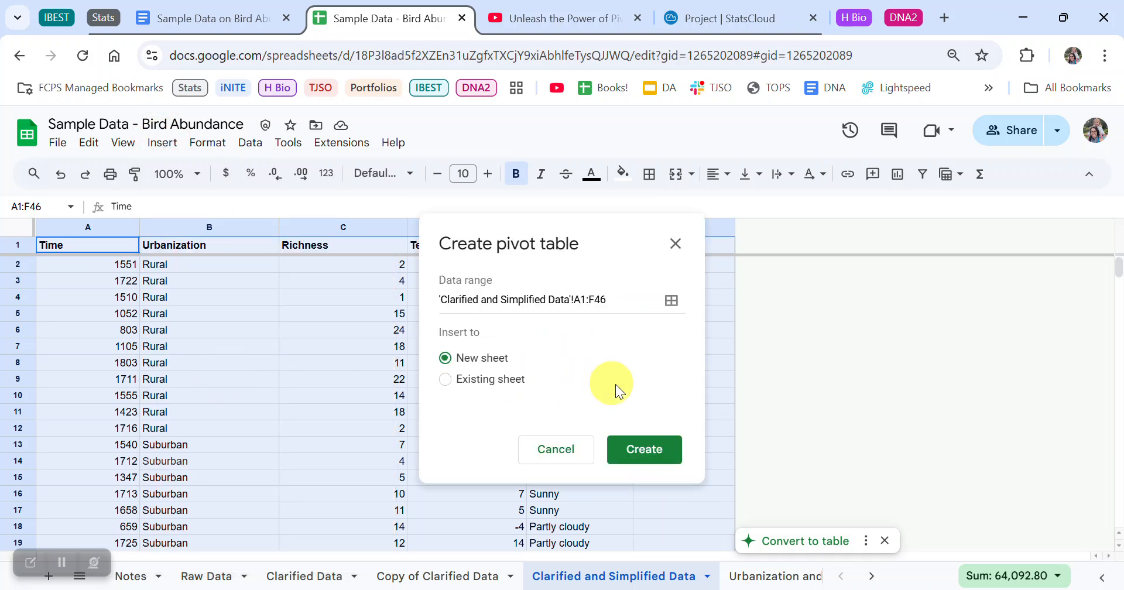
{"action": "left_click", "coordinate": [653, 455]}
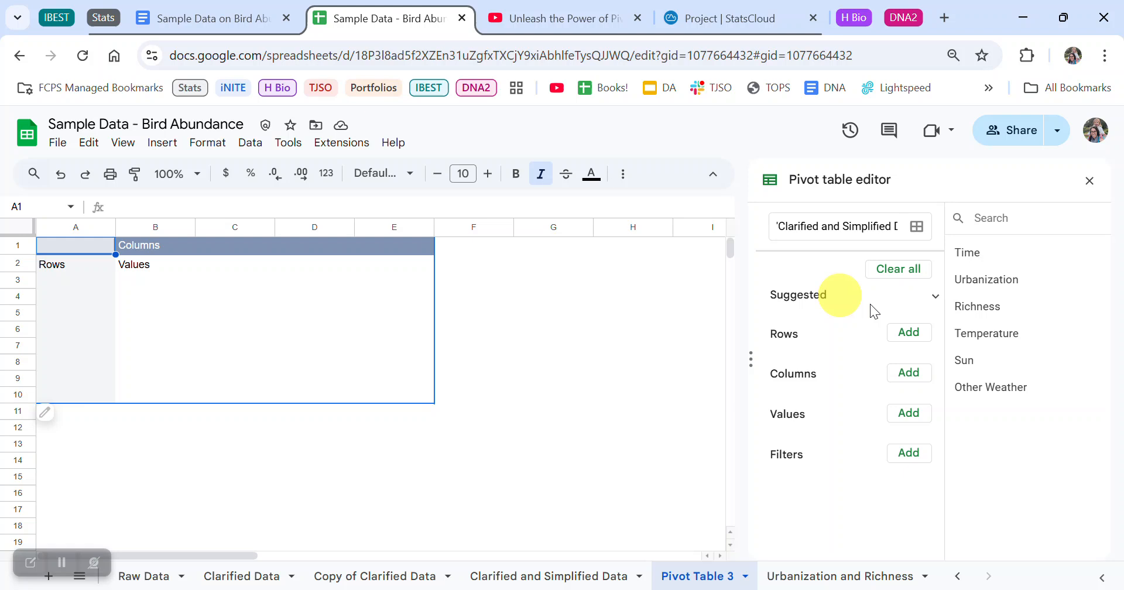
Add Urbanization to the pivot table's rows and Richness to its values
{"action": "left_click", "coordinate": [909, 331]}
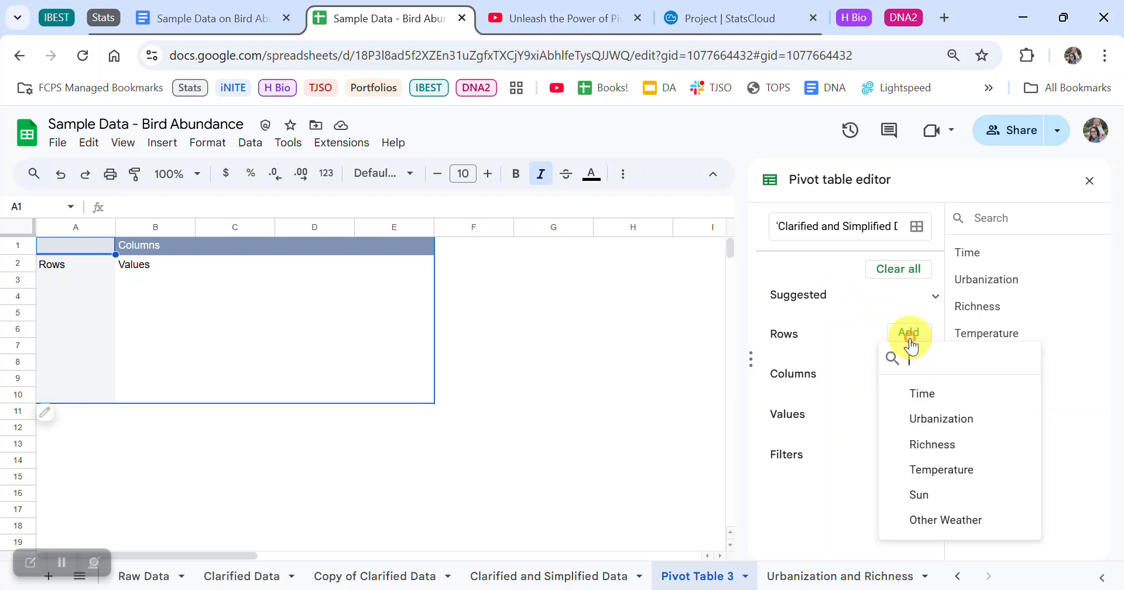
{"action": "left_click", "coordinate": [930, 425]}
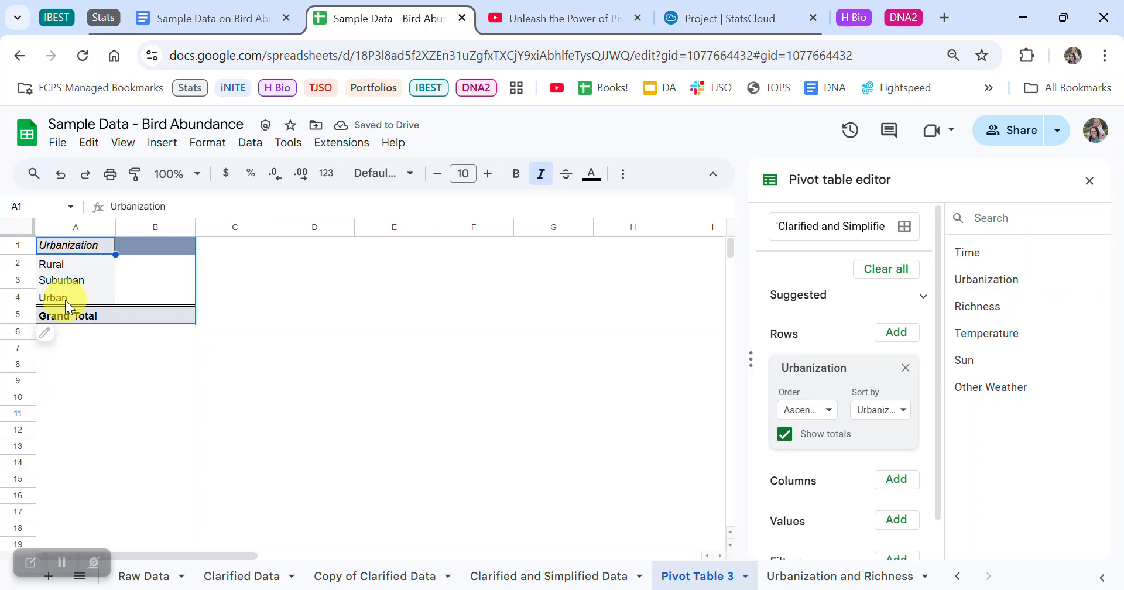
{"action": "scroll", "coordinate": [714, 399], "scroll_direction": "down", "scroll_amount": 3}
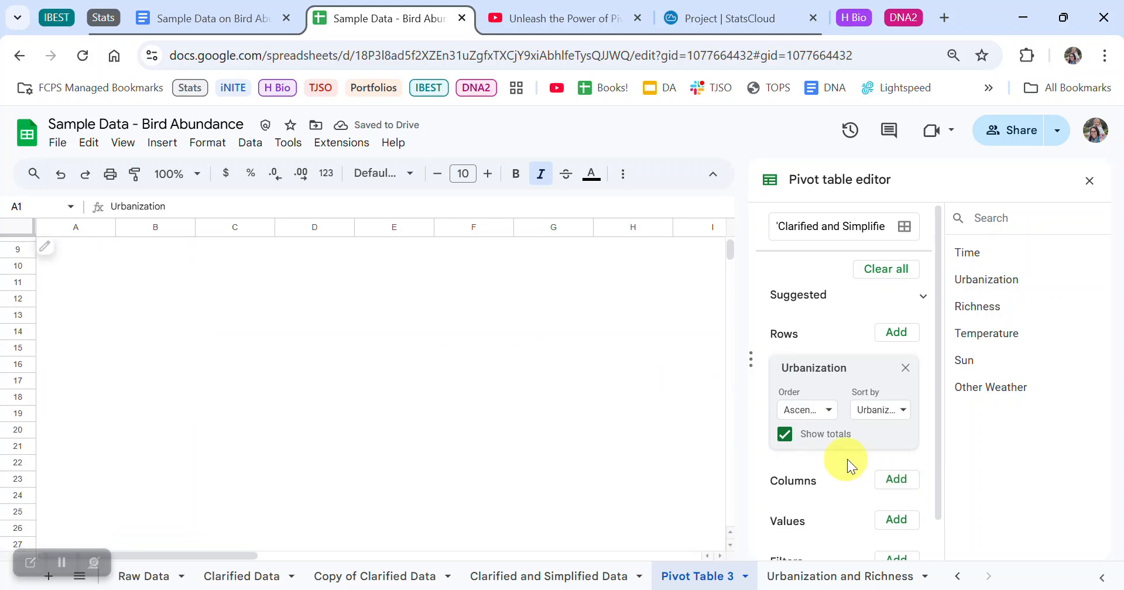
{"action": "scroll", "coordinate": [848, 459], "scroll_direction": "down", "scroll_amount": 1}
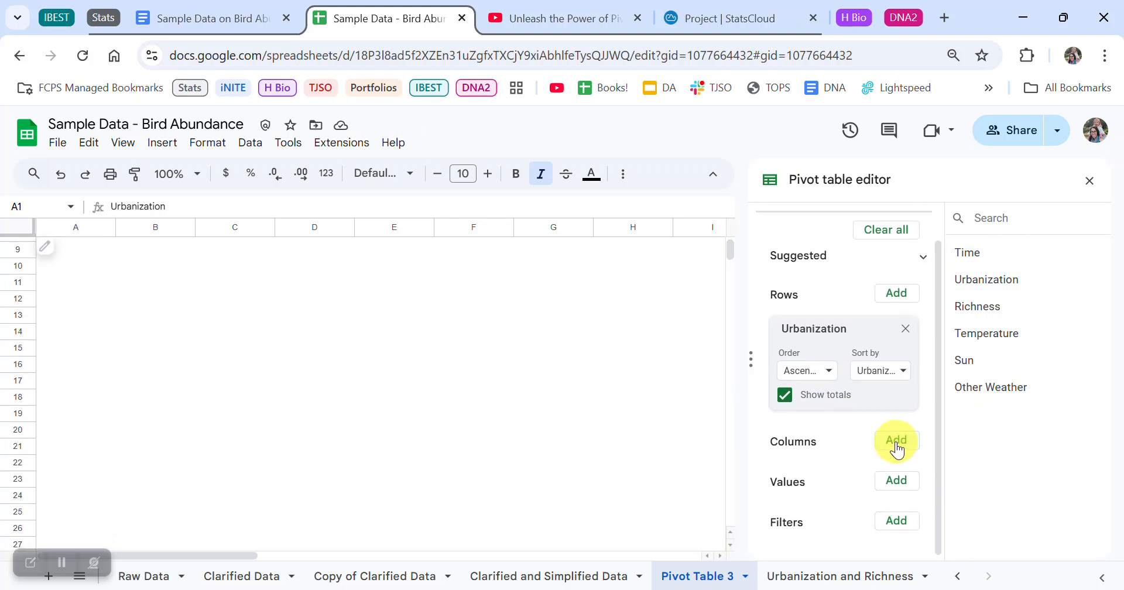
{"action": "left_click", "coordinate": [897, 481]}
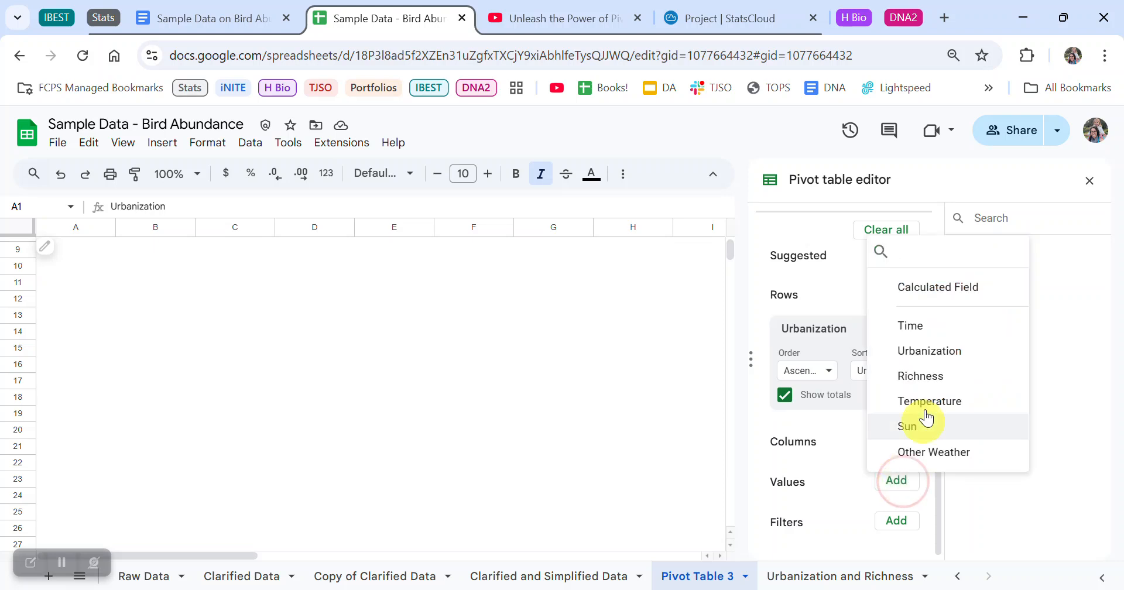
{"action": "left_click", "coordinate": [921, 376]}
{"action": "scroll", "coordinate": [883, 415], "scroll_direction": "down", "scroll_amount": 2}
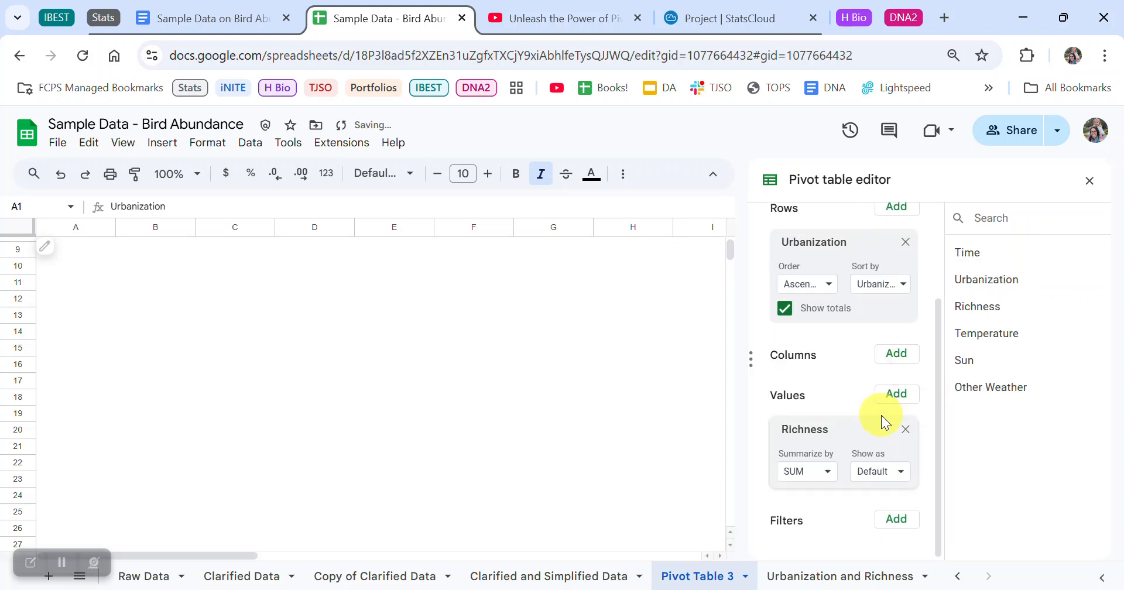
Add Richness as a second value, summarizing the first Richness value by AVERAGE and the second by STDEV
{"action": "left_click", "coordinate": [897, 393]}
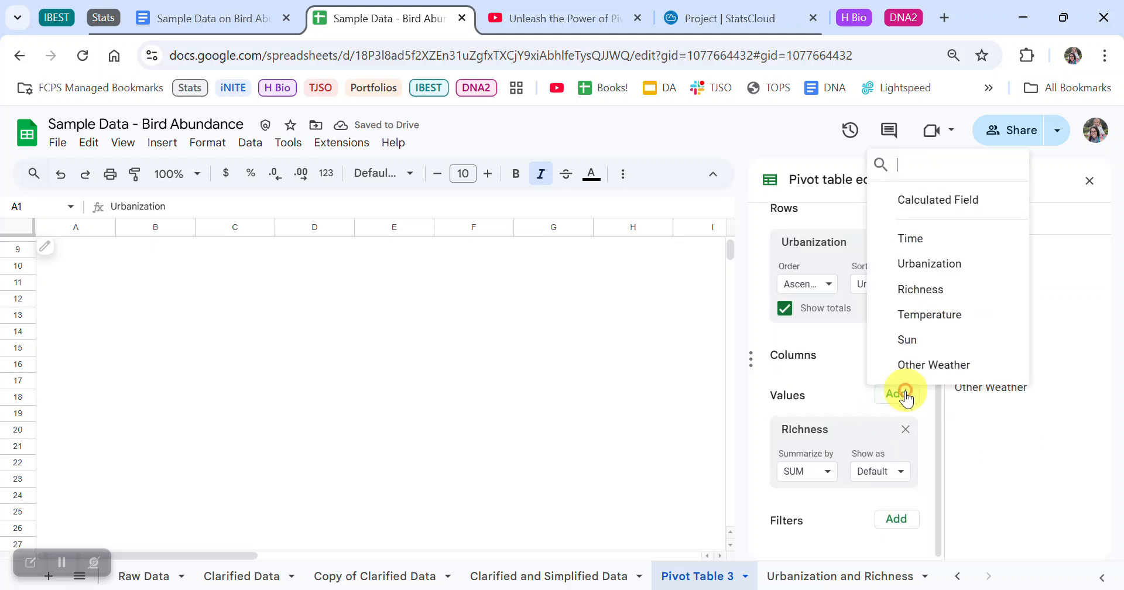
{"action": "left_click", "coordinate": [929, 290]}
{"action": "left_click", "coordinate": [826, 460]}
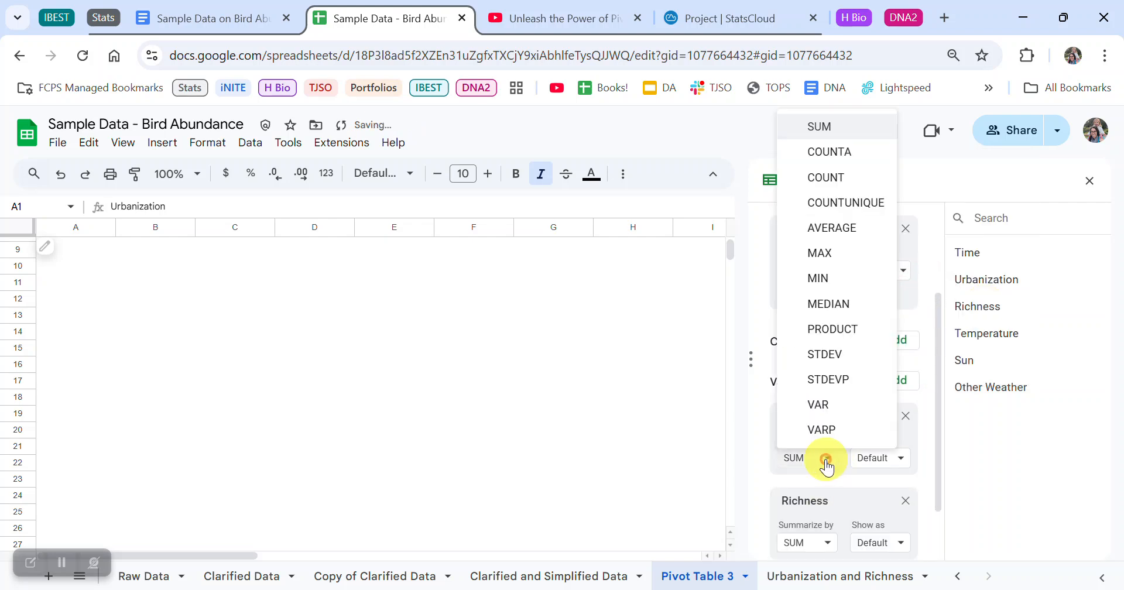
{"action": "left_click", "coordinate": [831, 228]}
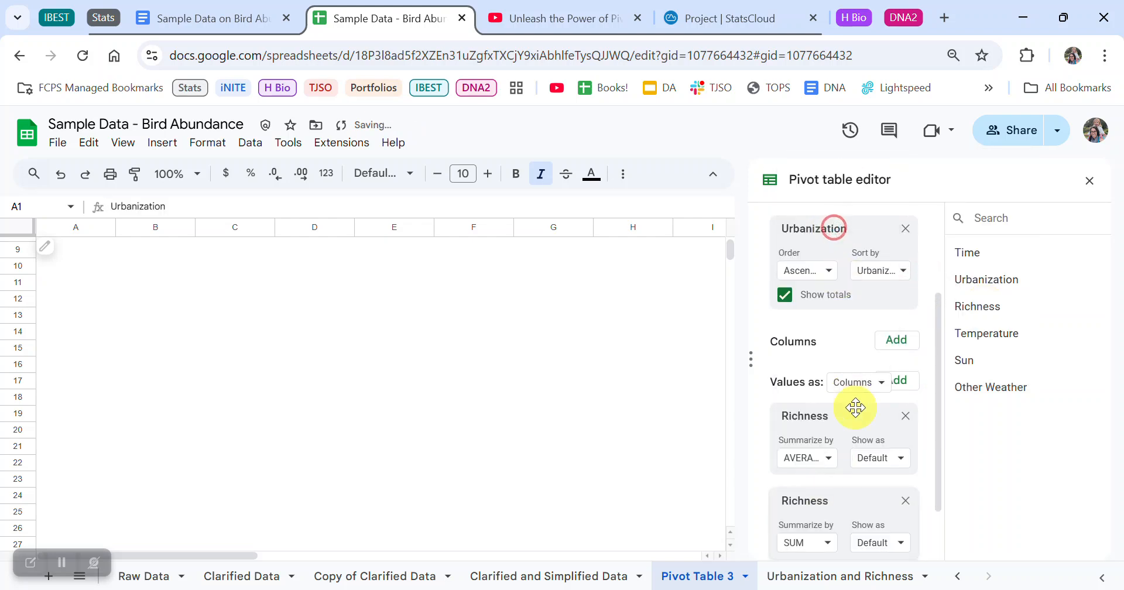
{"action": "scroll", "coordinate": [855, 408], "scroll_direction": "down", "scroll_amount": 1}
{"action": "left_click", "coordinate": [827, 472]}
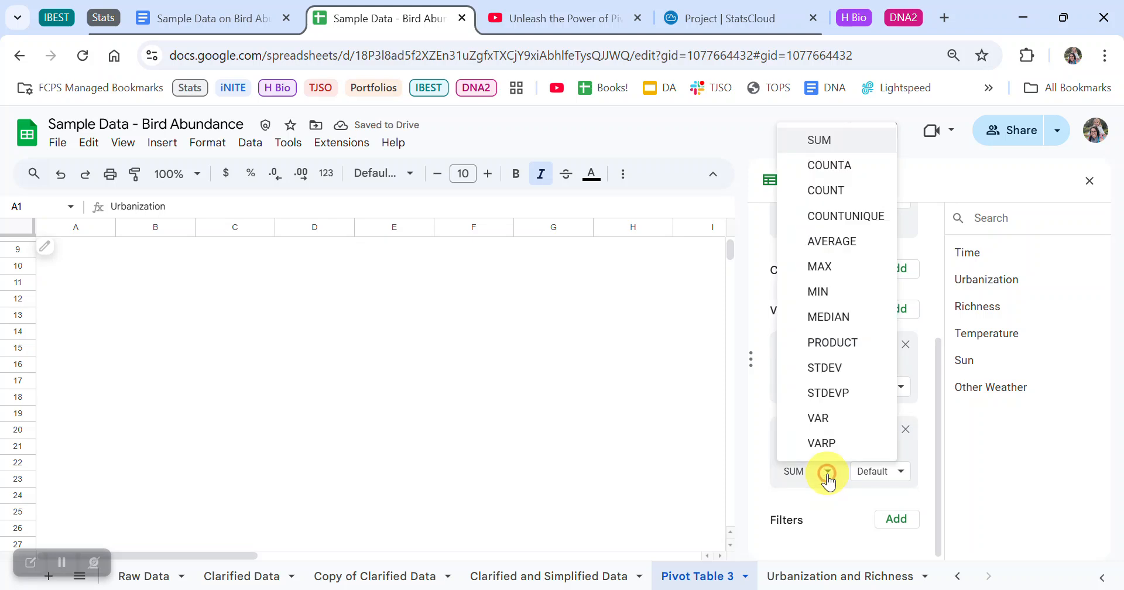
{"action": "left_click", "coordinate": [842, 369]}
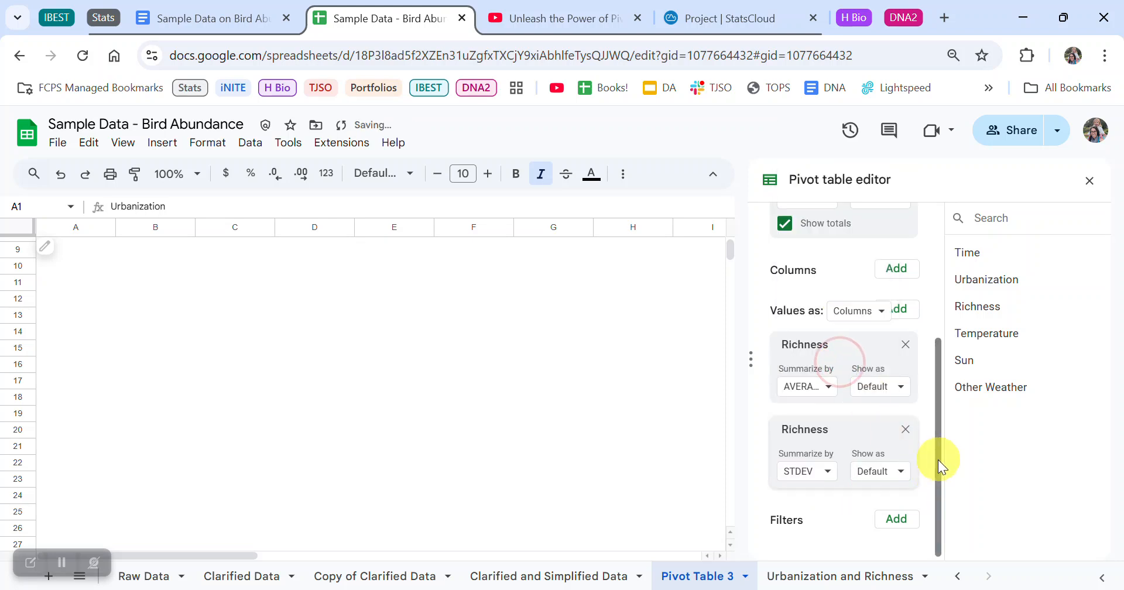
Add a third Richness value to the pivot table and summarize it by COUNT
{"action": "left_click", "coordinate": [900, 310]}
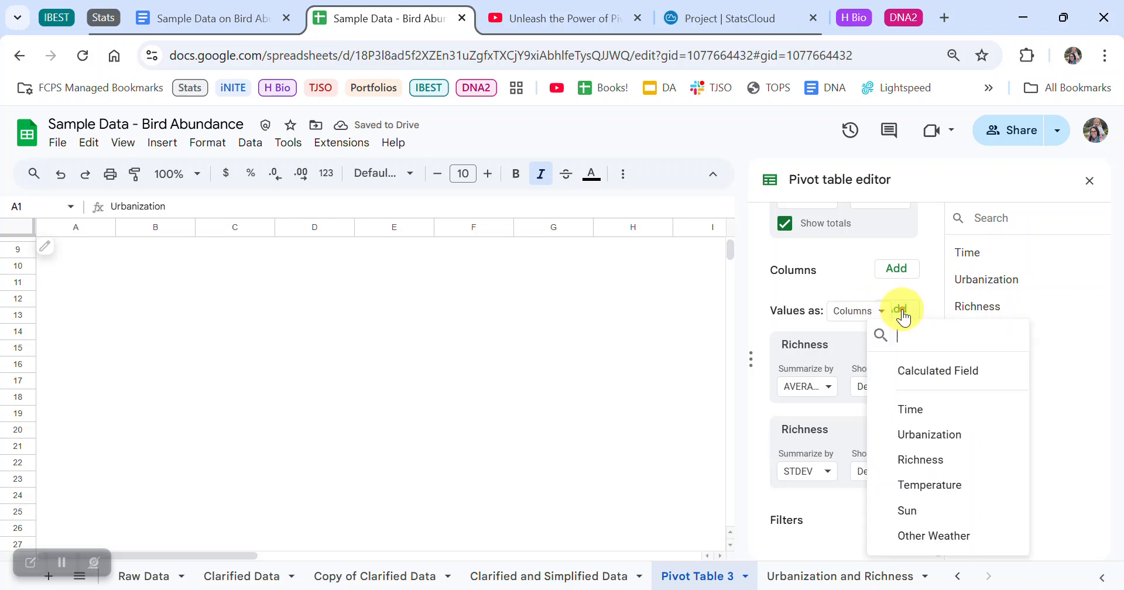
{"action": "left_click", "coordinate": [918, 459]}
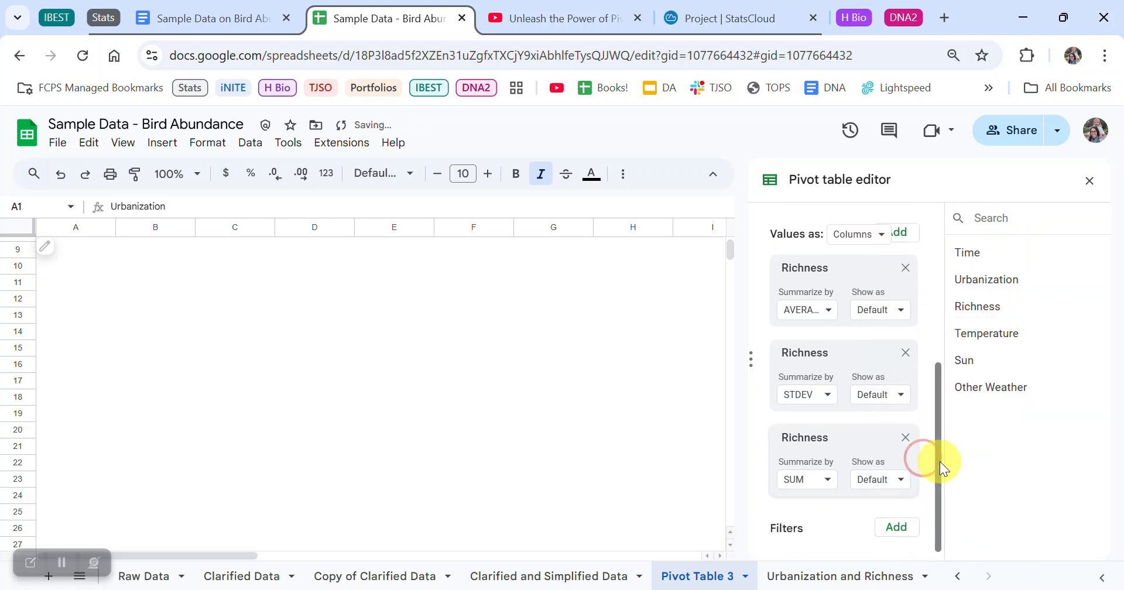
{"action": "left_click", "coordinate": [826, 472]}
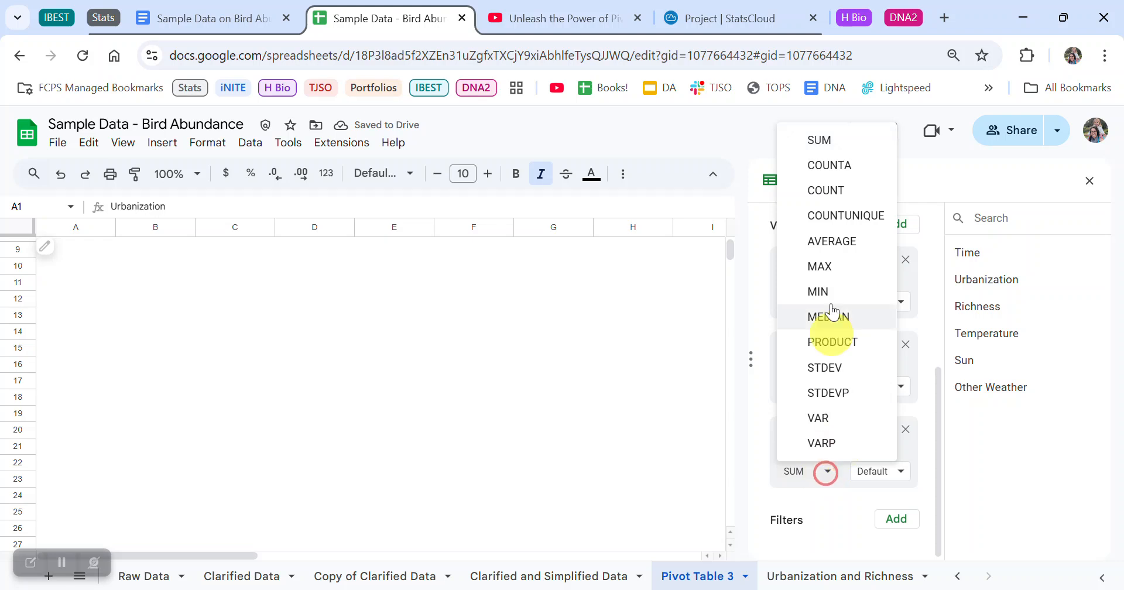
{"action": "left_click", "coordinate": [837, 189]}
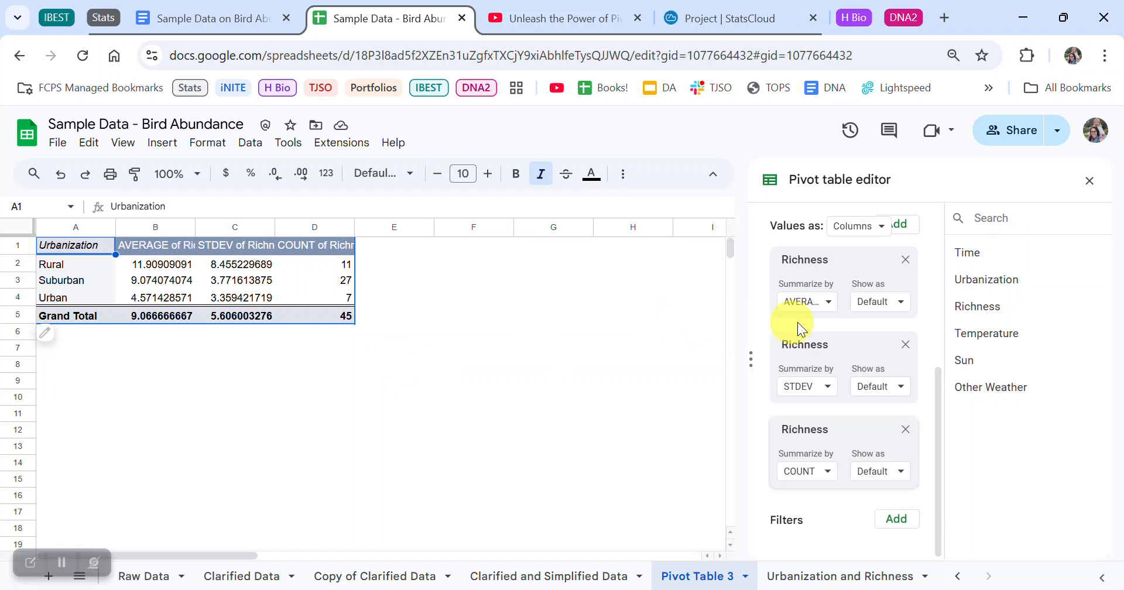
{"action": "scroll", "coordinate": [843, 310], "scroll_direction": "up", "scroll_amount": 3}
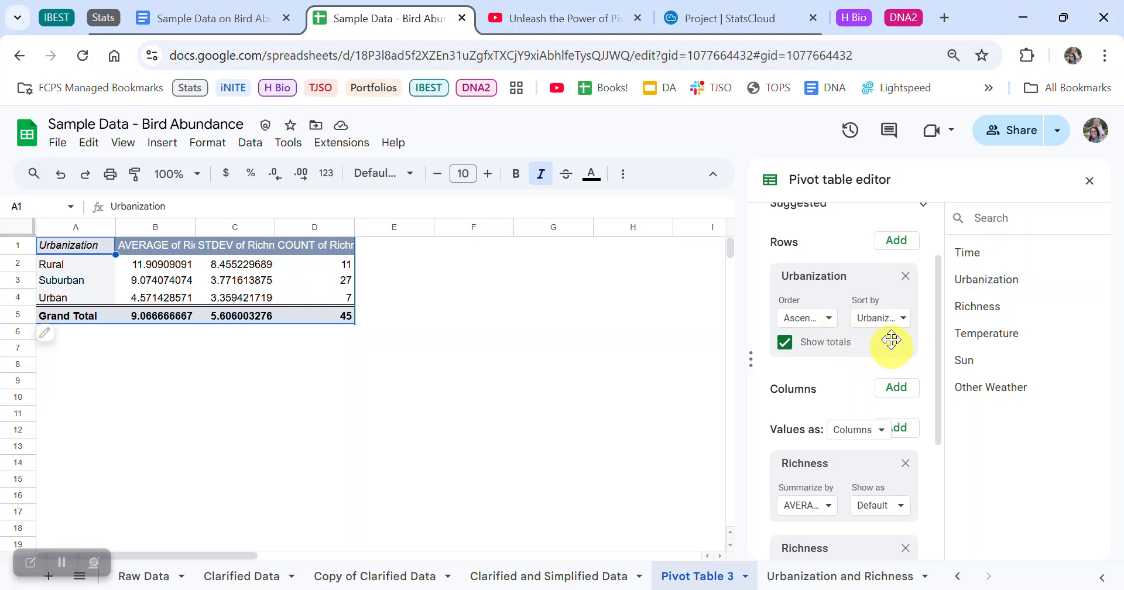
{"action": "left_click", "coordinate": [904, 319]}
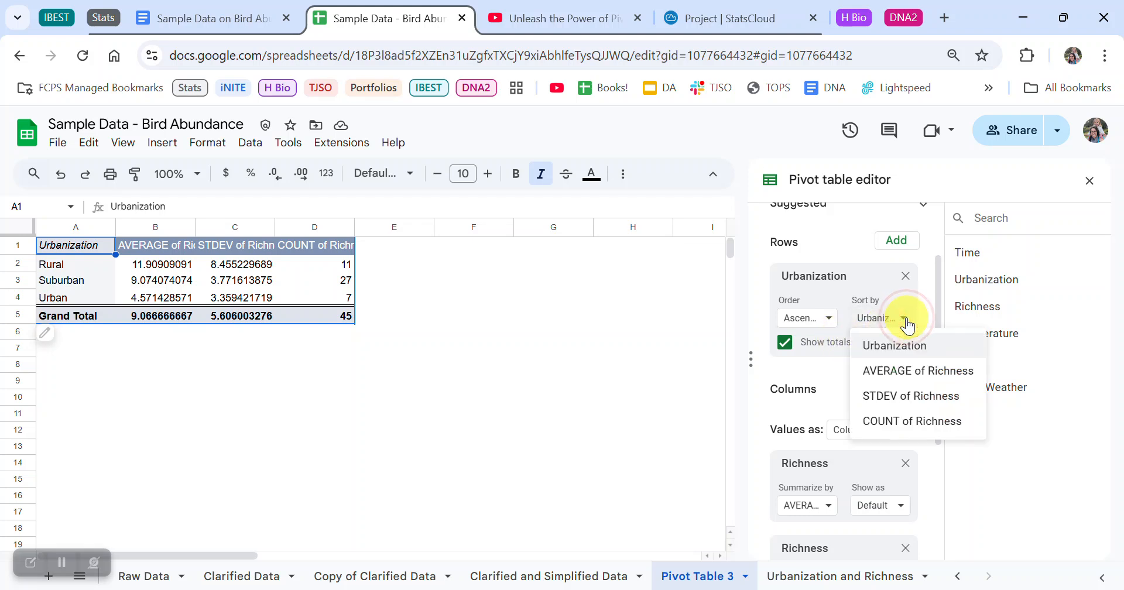
{"action": "left_click", "coordinate": [907, 321]}
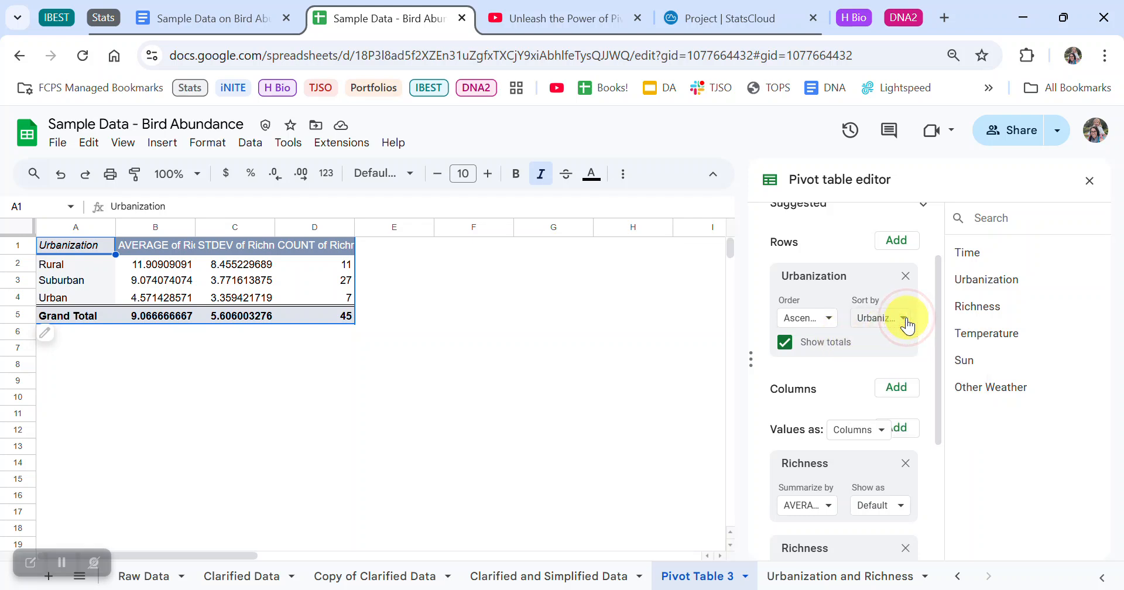
{"action": "scroll", "coordinate": [870, 387], "scroll_direction": "down", "scroll_amount": 1}
{"action": "scroll", "coordinate": [869, 388], "scroll_direction": "down", "scroll_amount": 3}
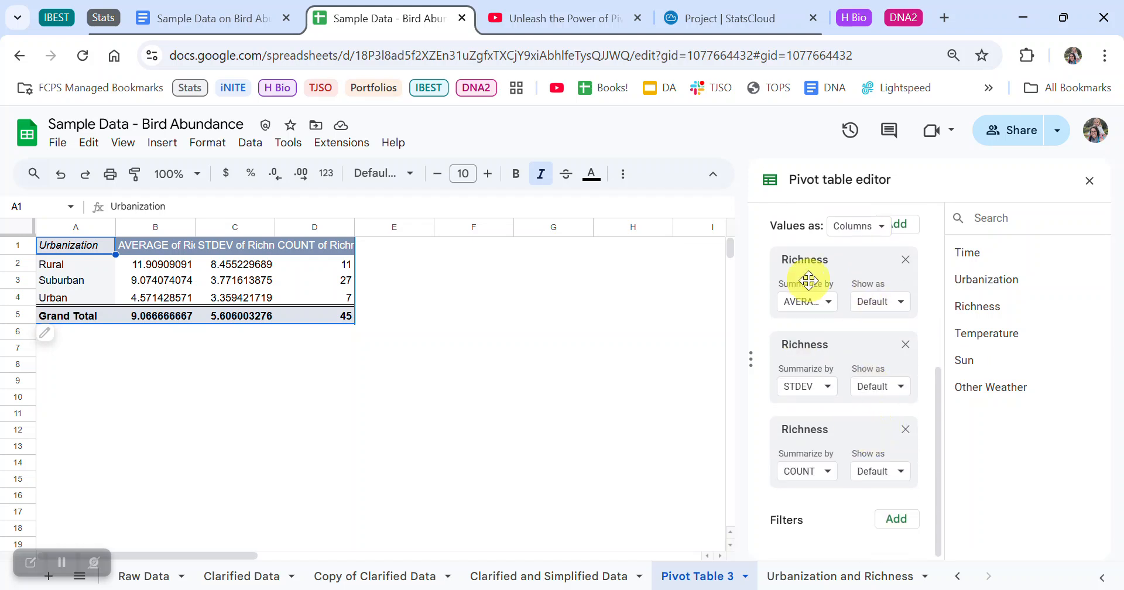
Add Temperature to the pivot table's values and summarize it by AVERAGE
{"action": "scroll", "coordinate": [852, 334], "scroll_direction": "up", "scroll_amount": 2}
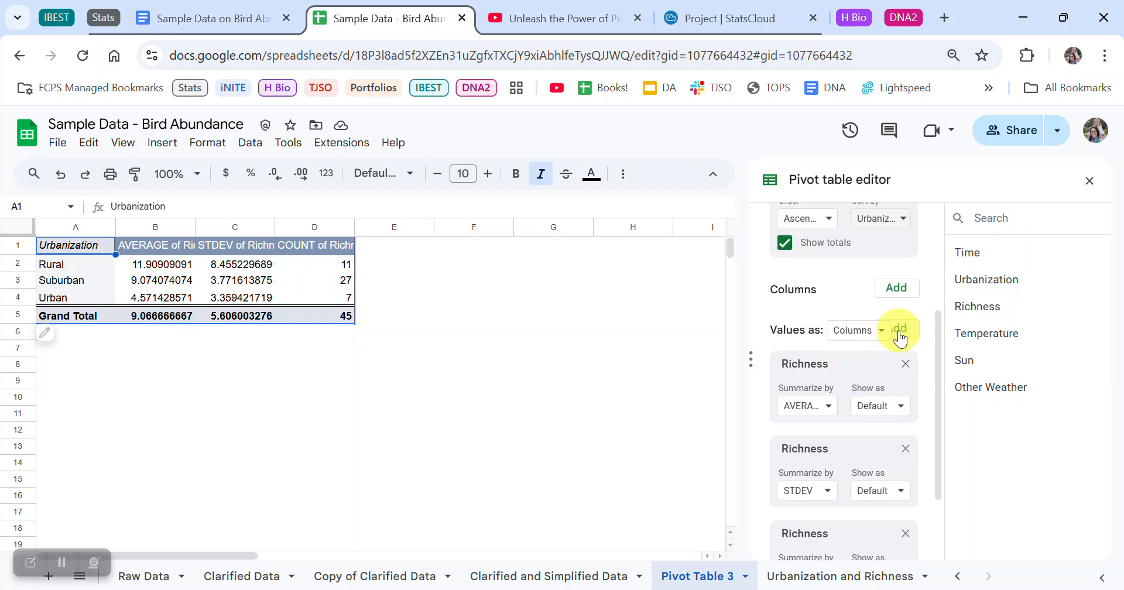
{"action": "left_click", "coordinate": [900, 334]}
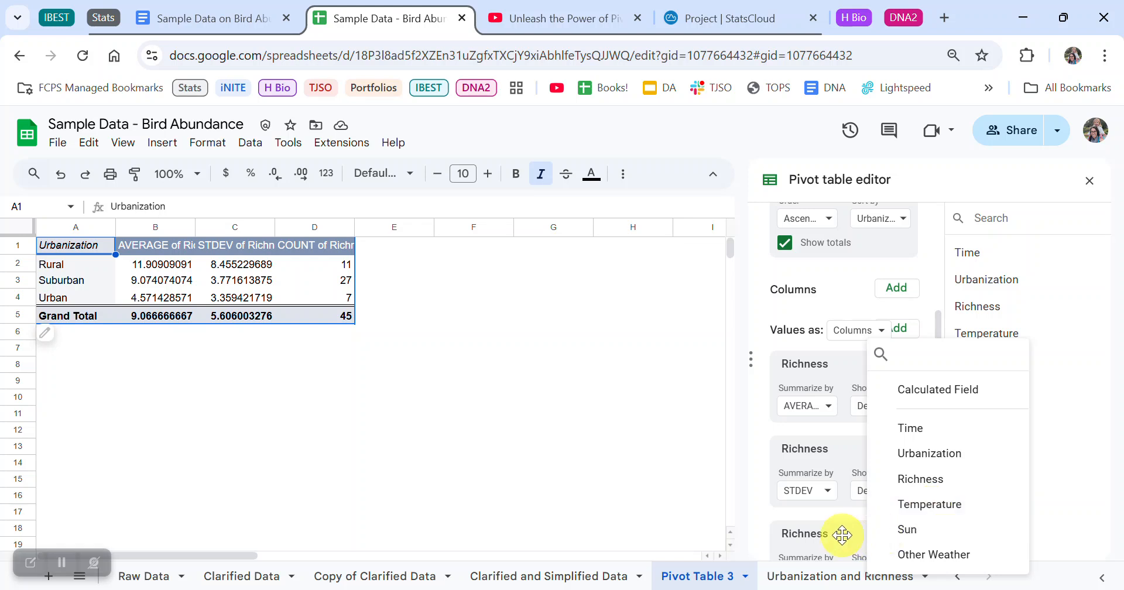
{"action": "left_click", "coordinate": [914, 506]}
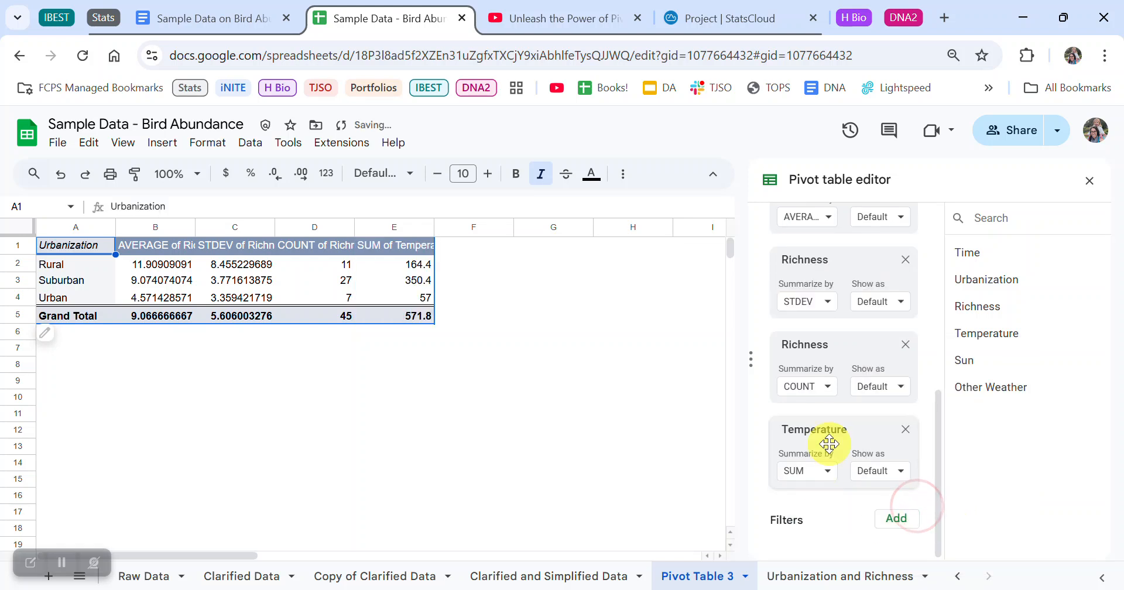
{"action": "left_click", "coordinate": [828, 472]}
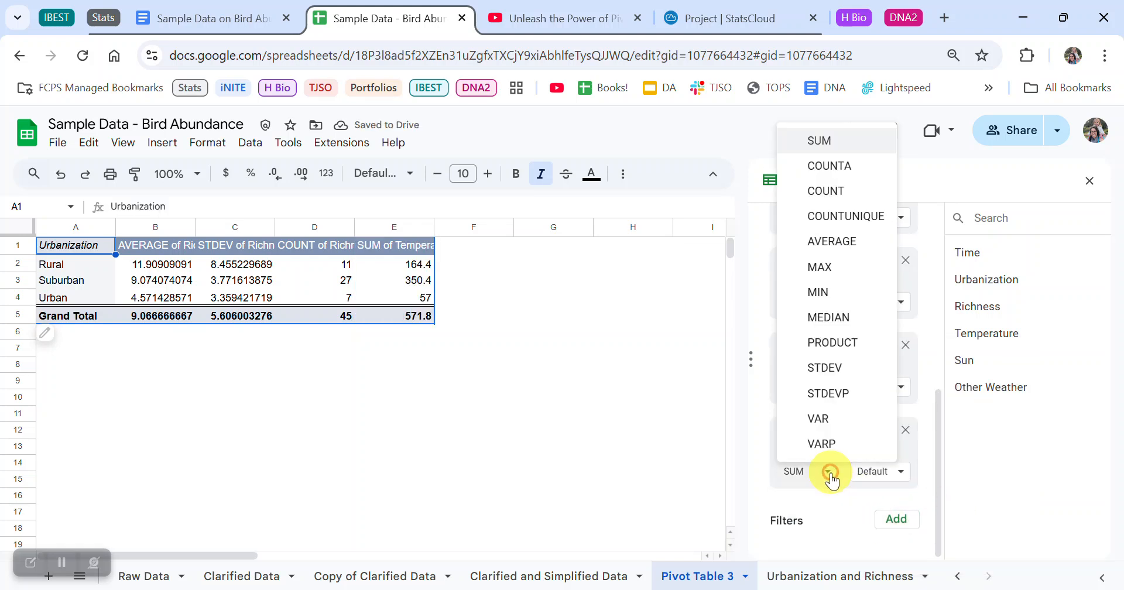
{"action": "left_click", "coordinate": [831, 240]}
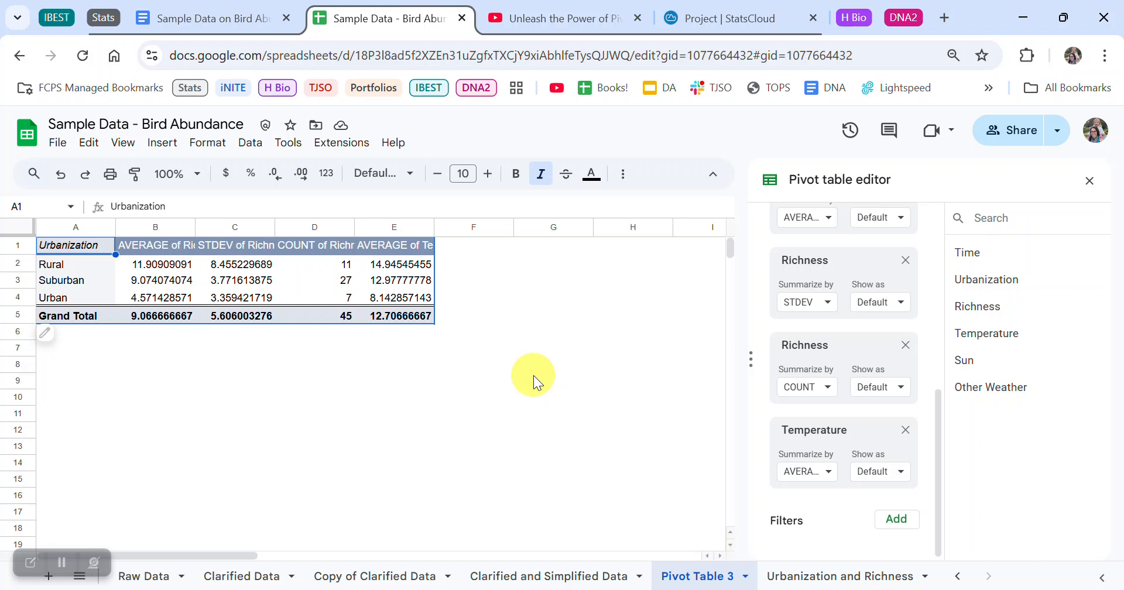
Look at the YouTube video on pivot tables in Google Sheets, then return to the bird abundance spreadsheet
{"action": "left_click", "coordinate": [551, 19]}
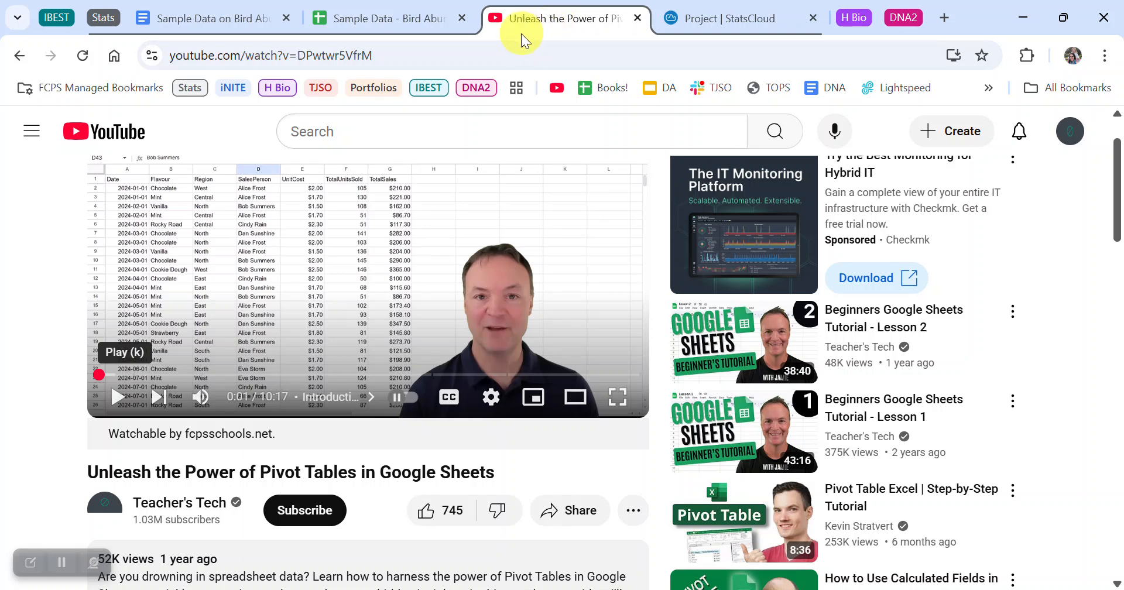
{"action": "left_click", "coordinate": [359, 20]}
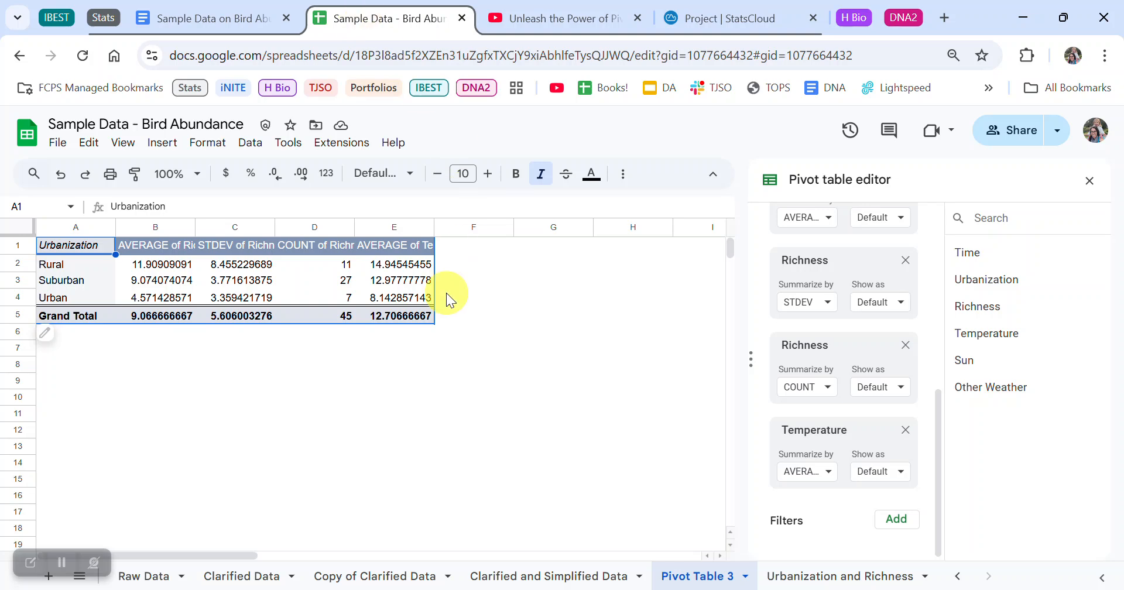
Download the Clarified and Simplified Data sheet as a comma-separated values (.csv) file
{"action": "left_click", "coordinate": [532, 577]}
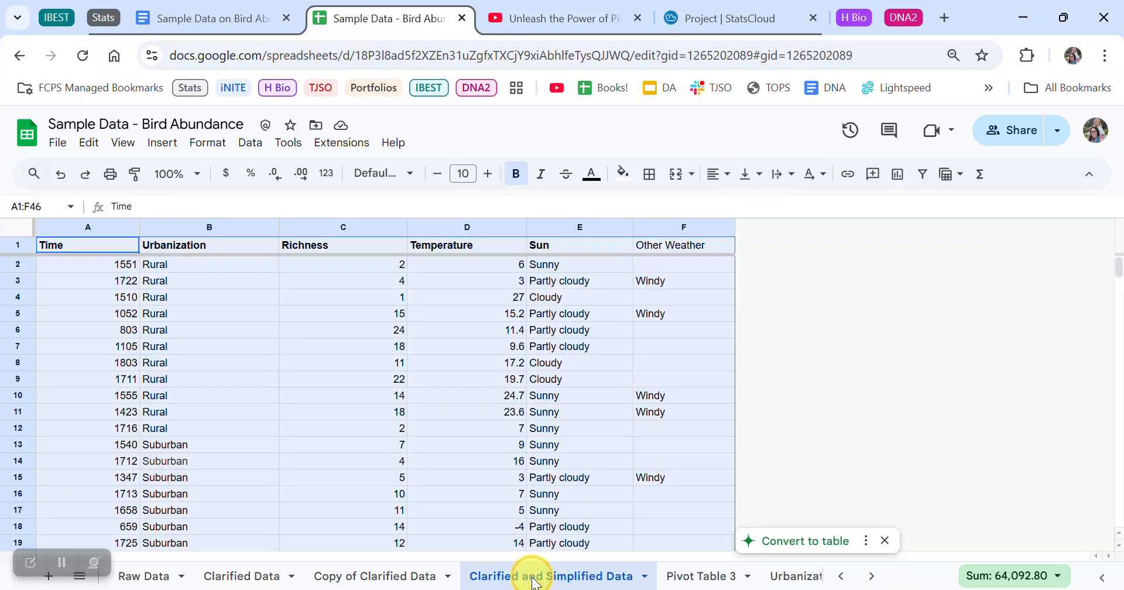
{"action": "key", "text": "ctrl+c"}
{"action": "left_click", "coordinate": [684, 369]}
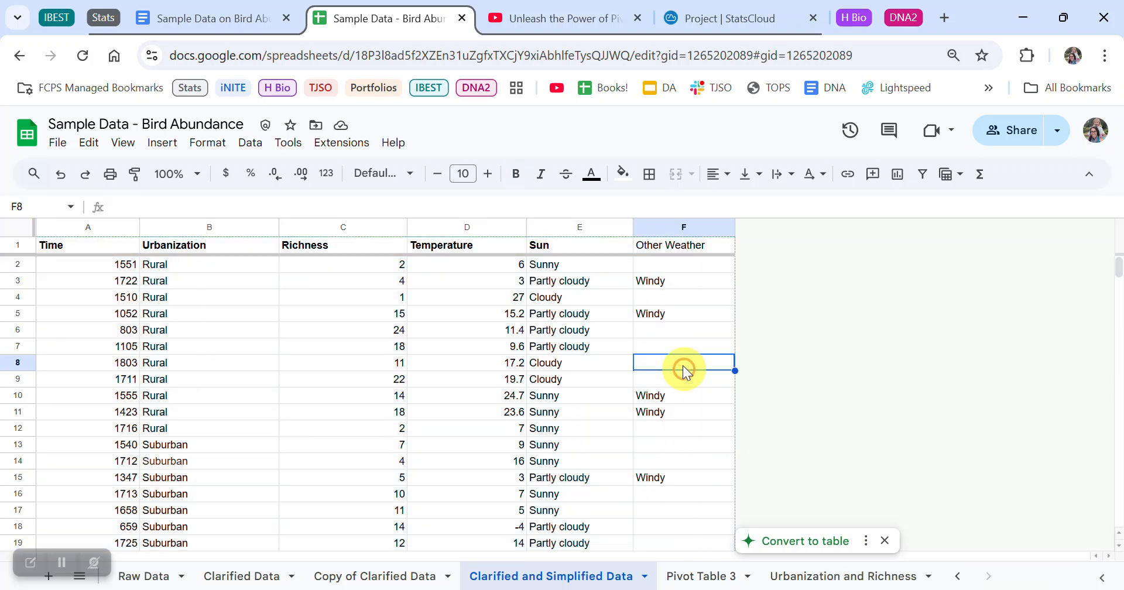
{"action": "left_click", "coordinate": [59, 143]}
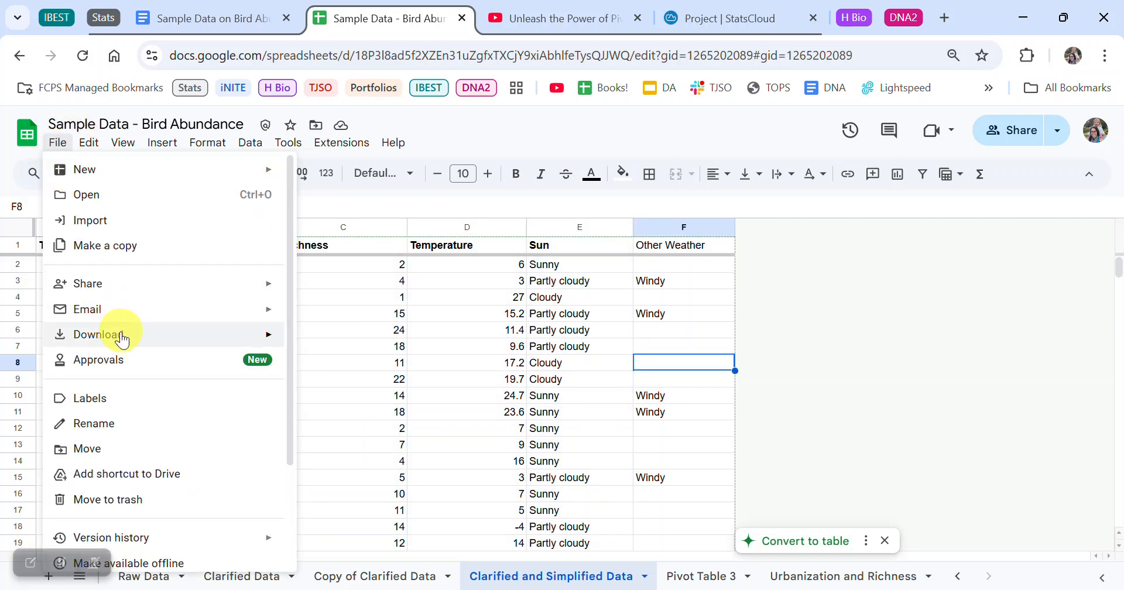
{"action": "mouse_move", "coordinate": [117, 334]}
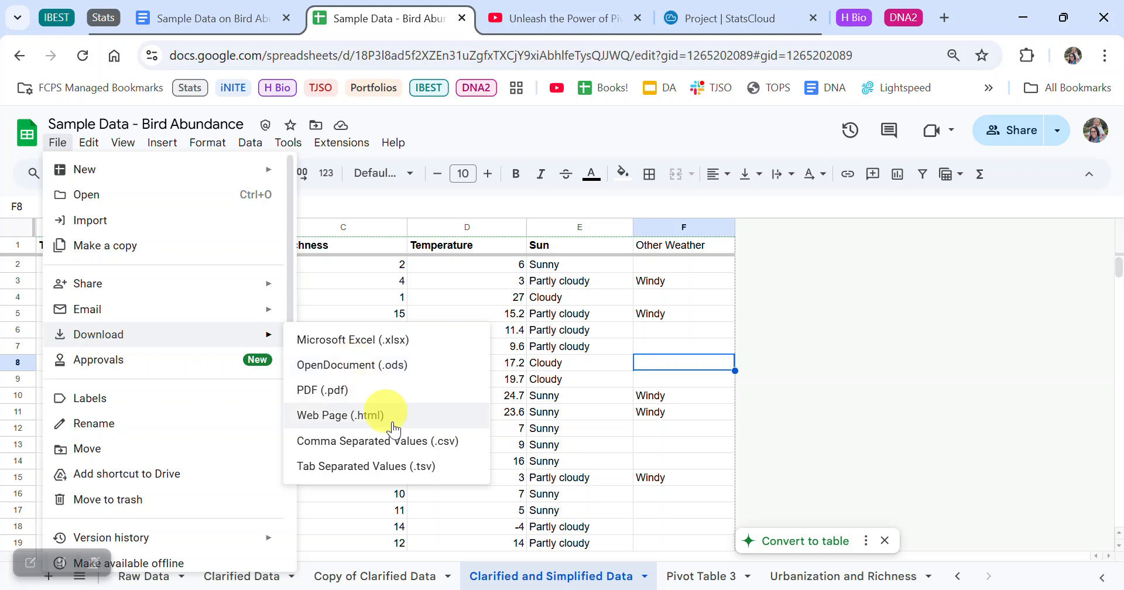
{"action": "left_click", "coordinate": [438, 448]}
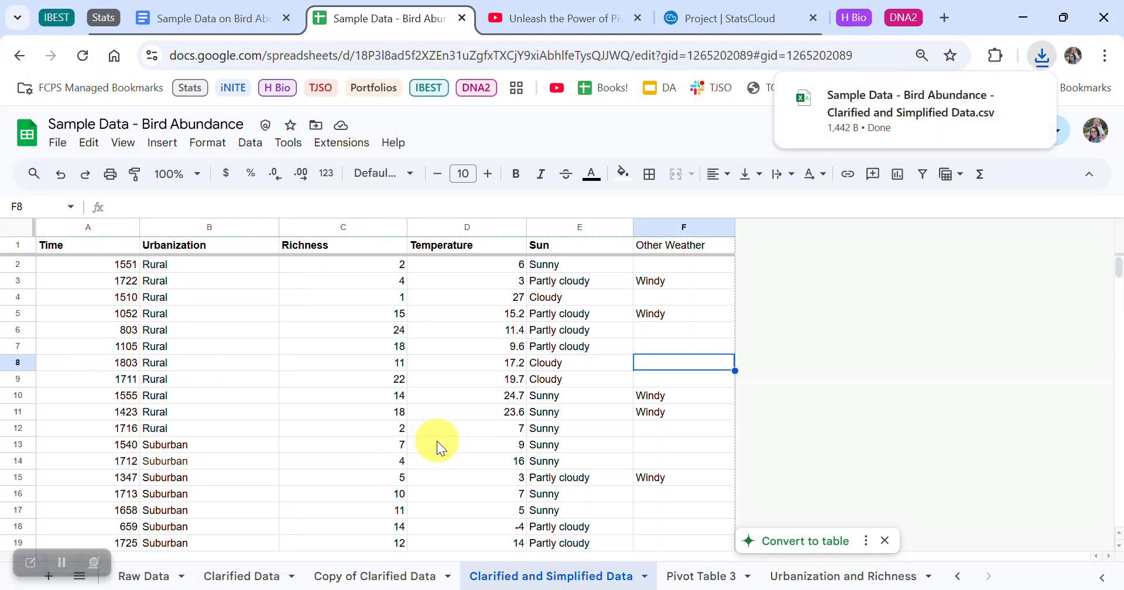
Switch to StatsCloud, open the app from its About page, and create a new temporary project
{"action": "left_click", "coordinate": [712, 25]}
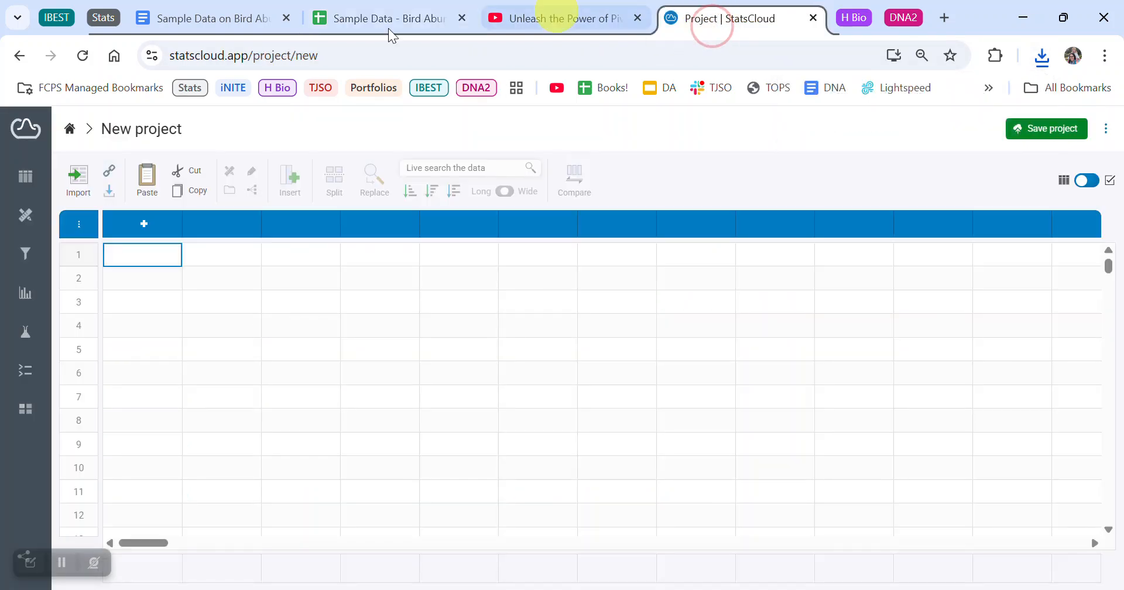
{"action": "left_click", "coordinate": [26, 129]}
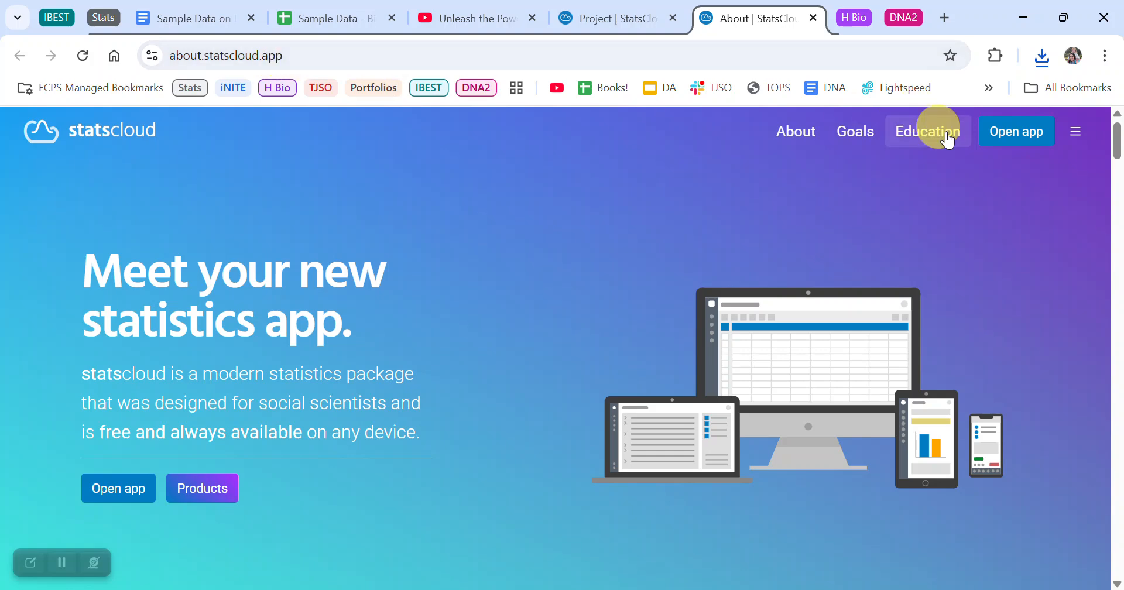
{"action": "left_click", "coordinate": [1017, 134]}
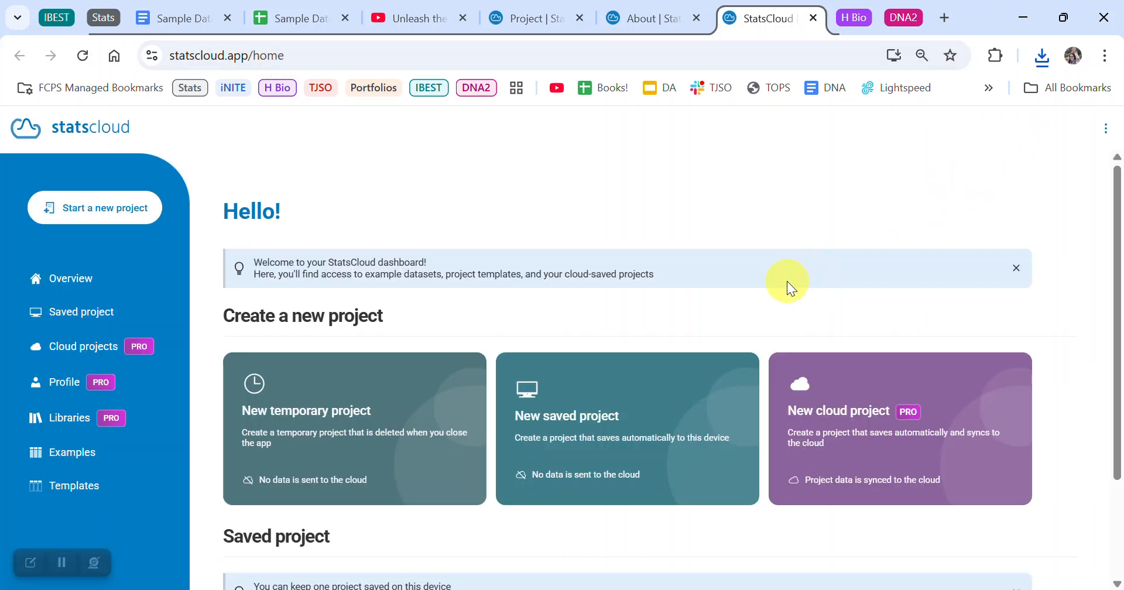
{"action": "left_click", "coordinate": [365, 434]}
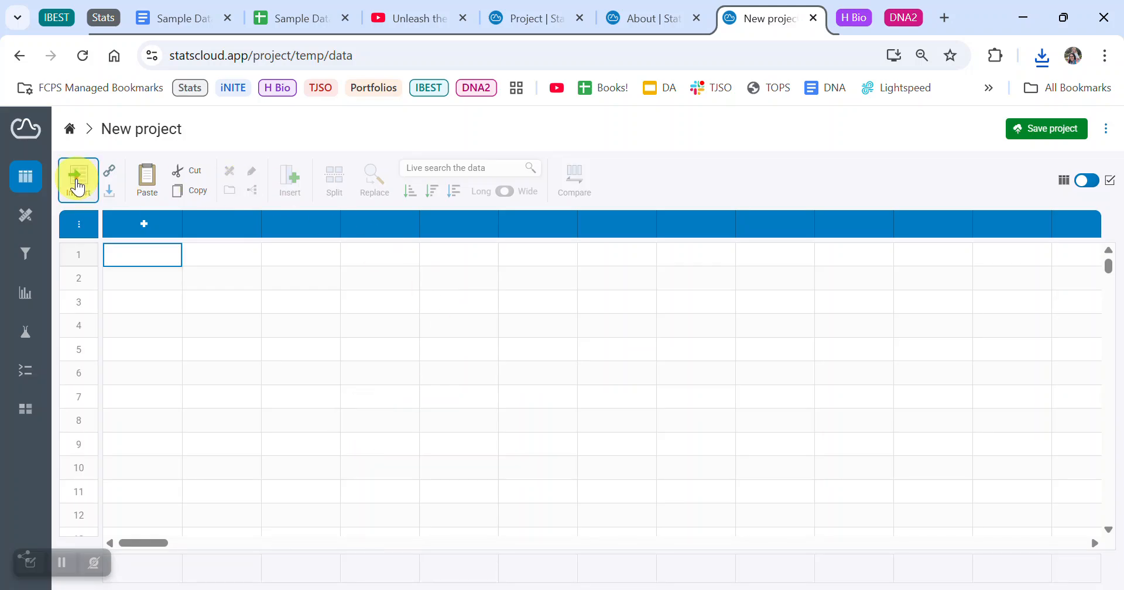
Import the file "Sample Data - Bird Abundance - Clarified and Simplified Data.csv" from Downloads into the project
{"action": "left_click", "coordinate": [77, 178]}
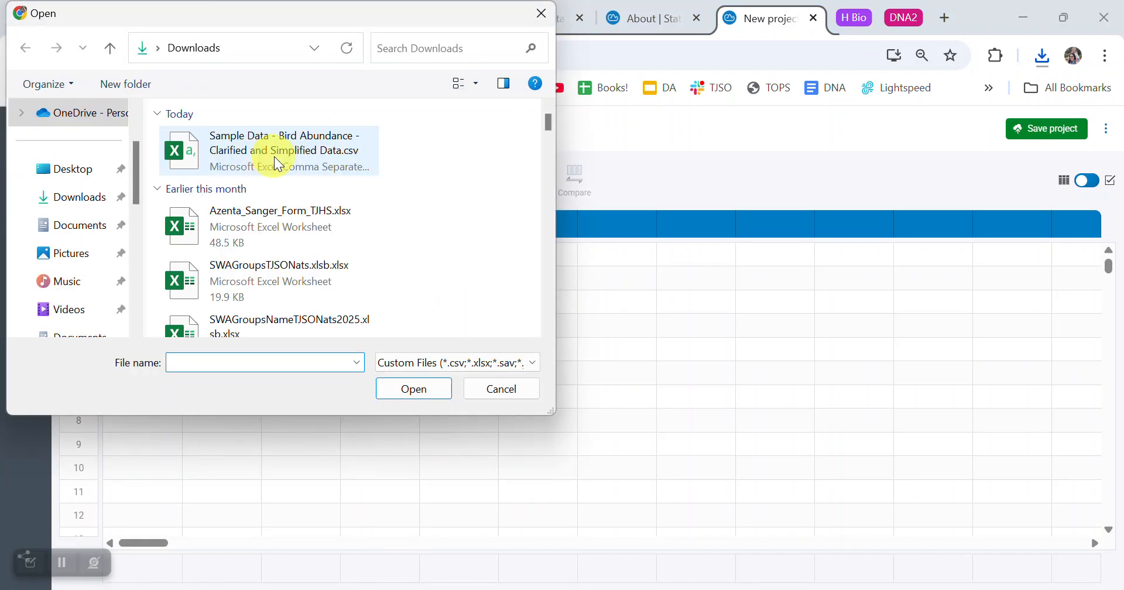
{"action": "left_click", "coordinate": [279, 151]}
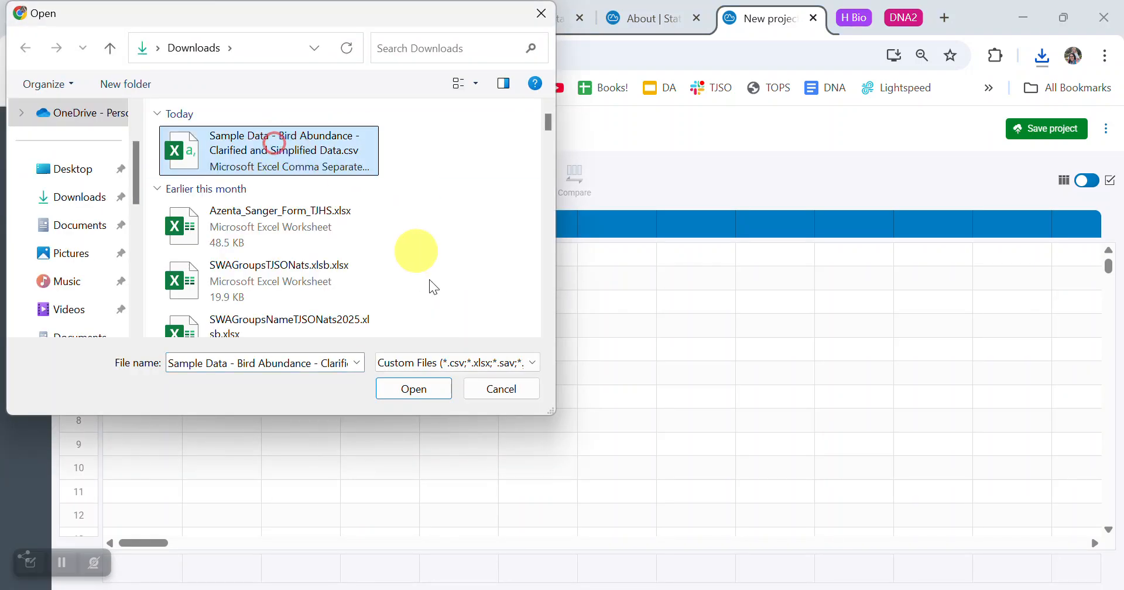
{"action": "left_click", "coordinate": [423, 390]}
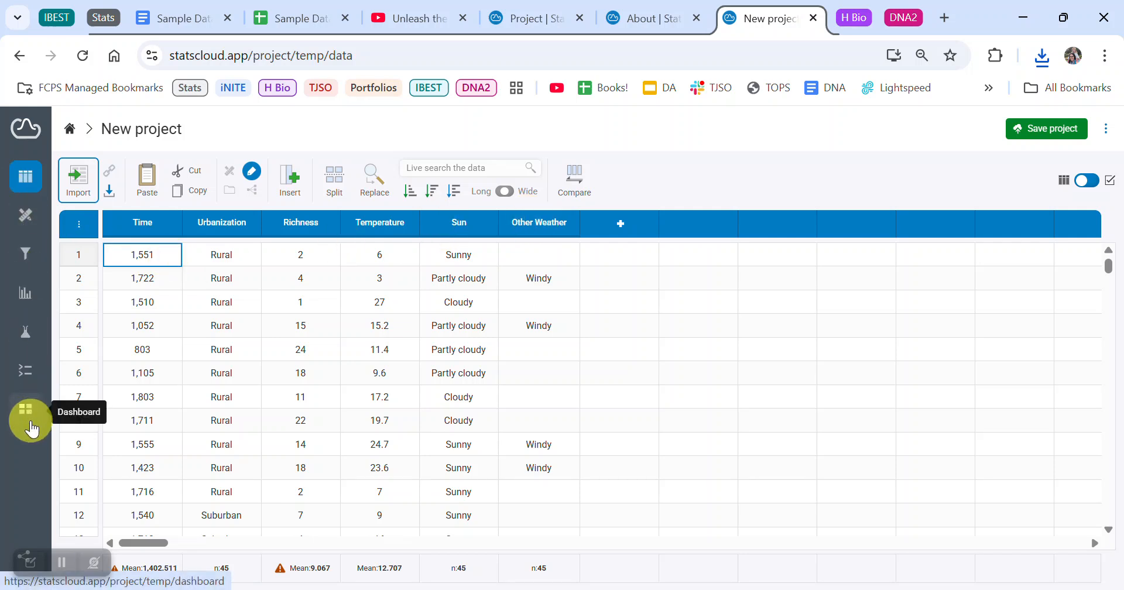
Try the Rank (Ordinal) data type on the Urbanization variable and set it back to Category (Nominal)
{"action": "left_click", "coordinate": [25, 215]}
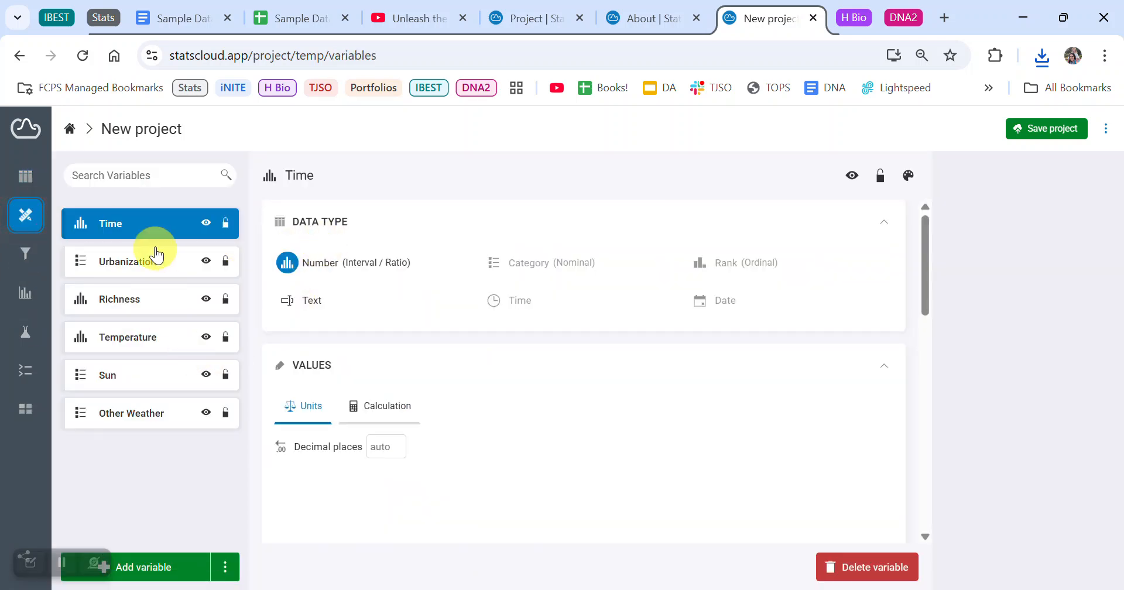
{"action": "left_click", "coordinate": [134, 268]}
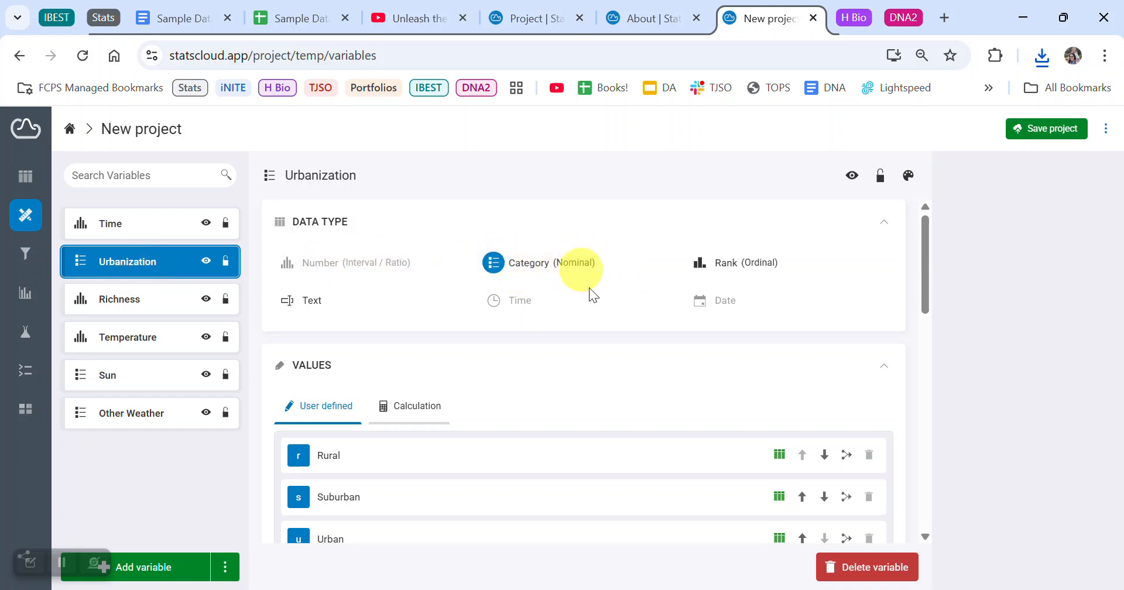
{"action": "scroll", "coordinate": [612, 273], "scroll_direction": "down", "scroll_amount": 1}
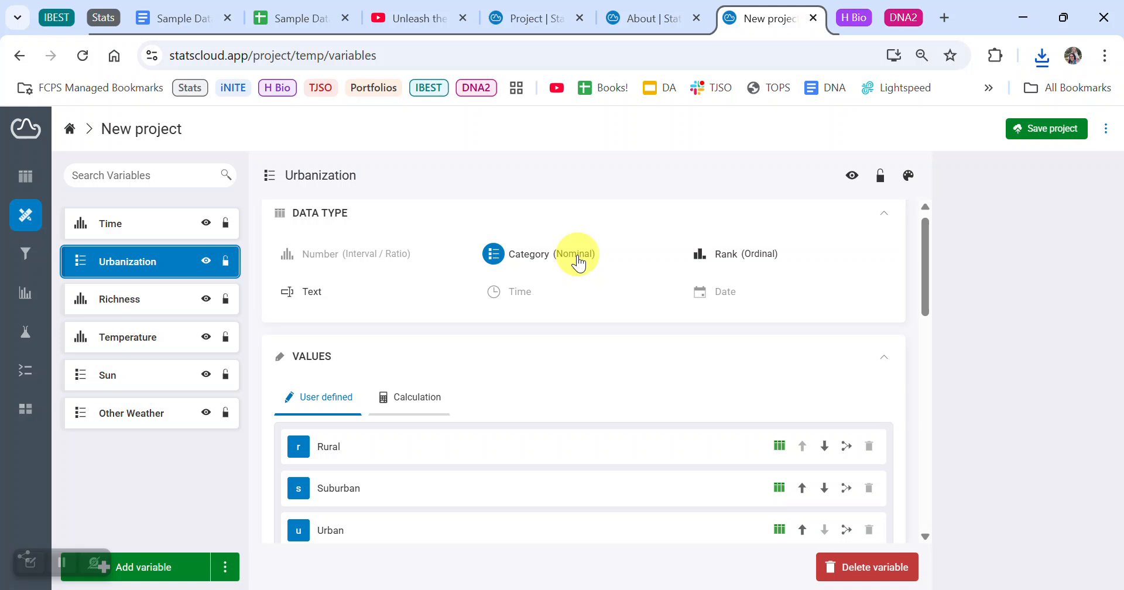
{"action": "left_click", "coordinate": [750, 260]}
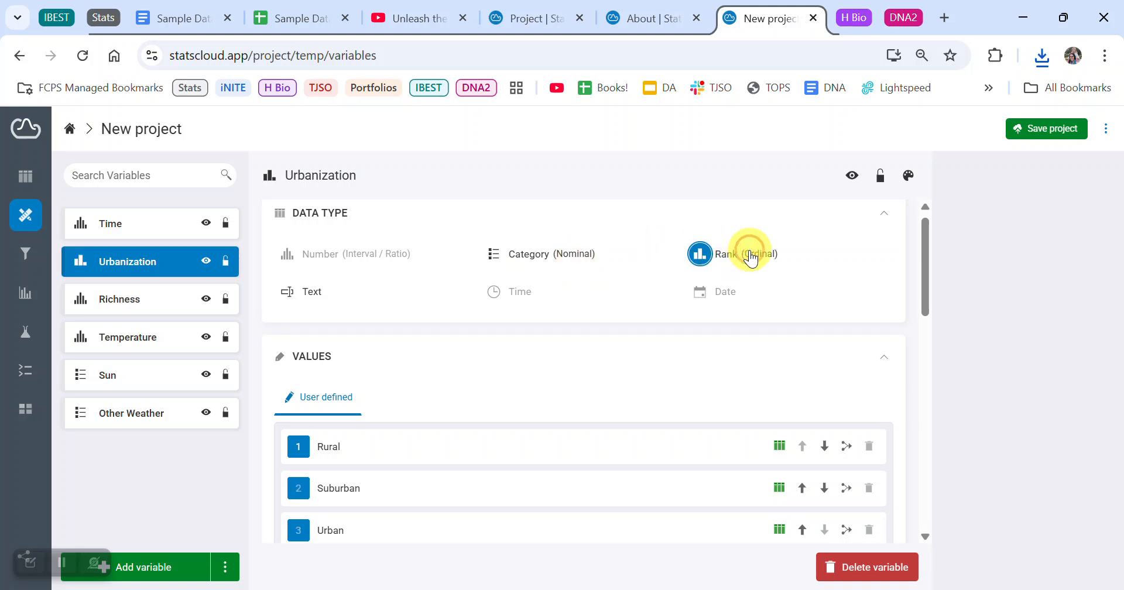
{"action": "left_click", "coordinate": [414, 455]}
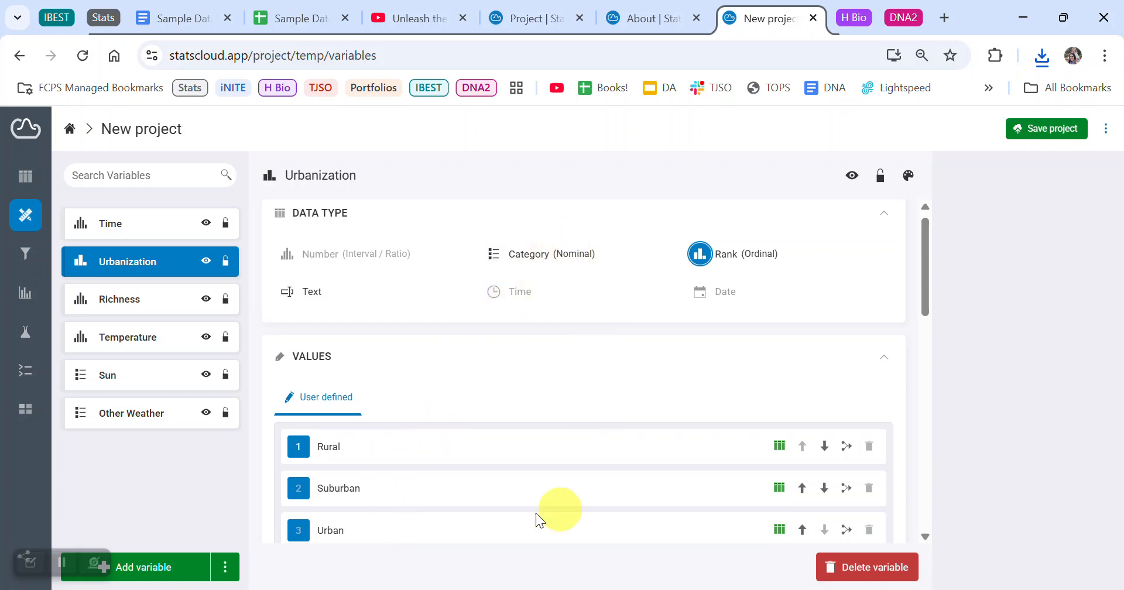
{"action": "left_click", "coordinate": [588, 258]}
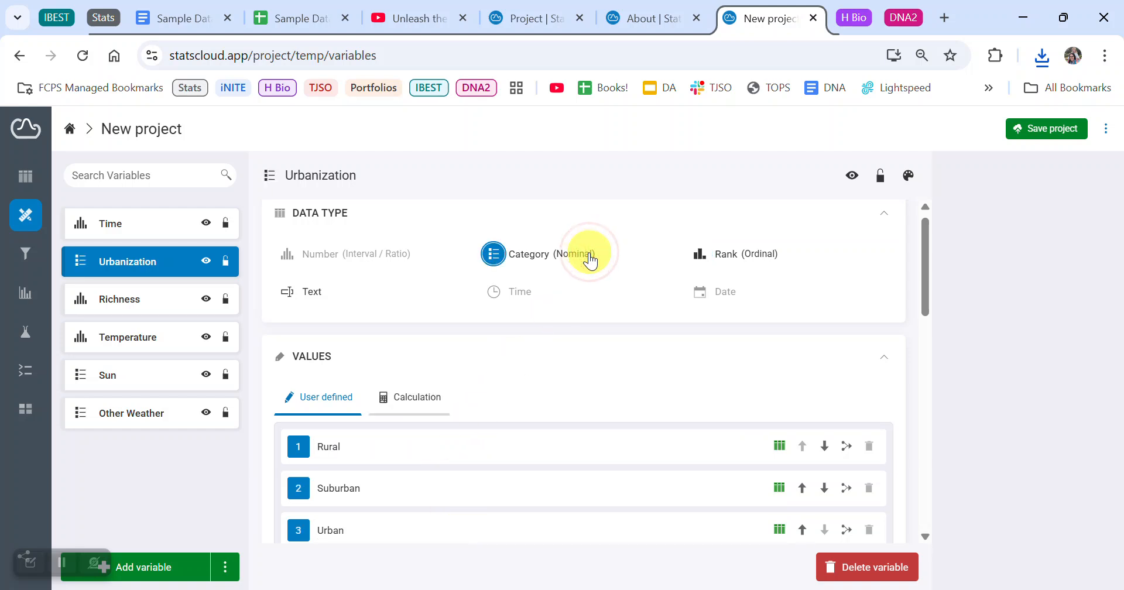
{"action": "scroll", "coordinate": [575, 392], "scroll_direction": "down", "scroll_amount": 1}
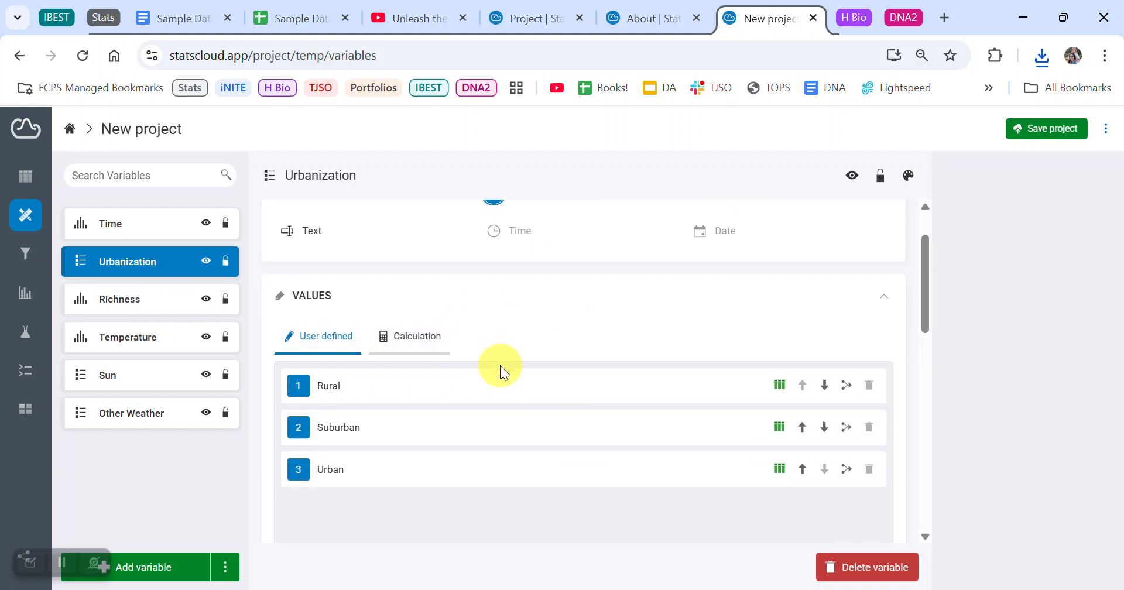
{"action": "scroll", "coordinate": [500, 365], "scroll_direction": "up", "scroll_amount": 1}
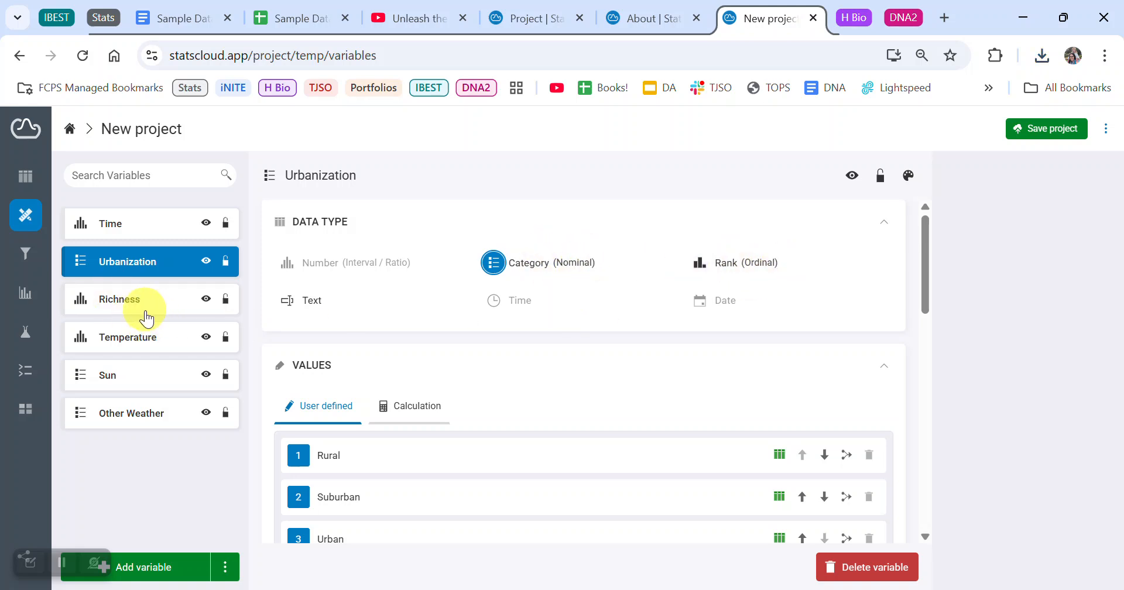
Review the data types of Richness, Temperature, Sun and Other Weather, and the category values of Urbanization, Sun and Other Weather
{"action": "left_click", "coordinate": [107, 304]}
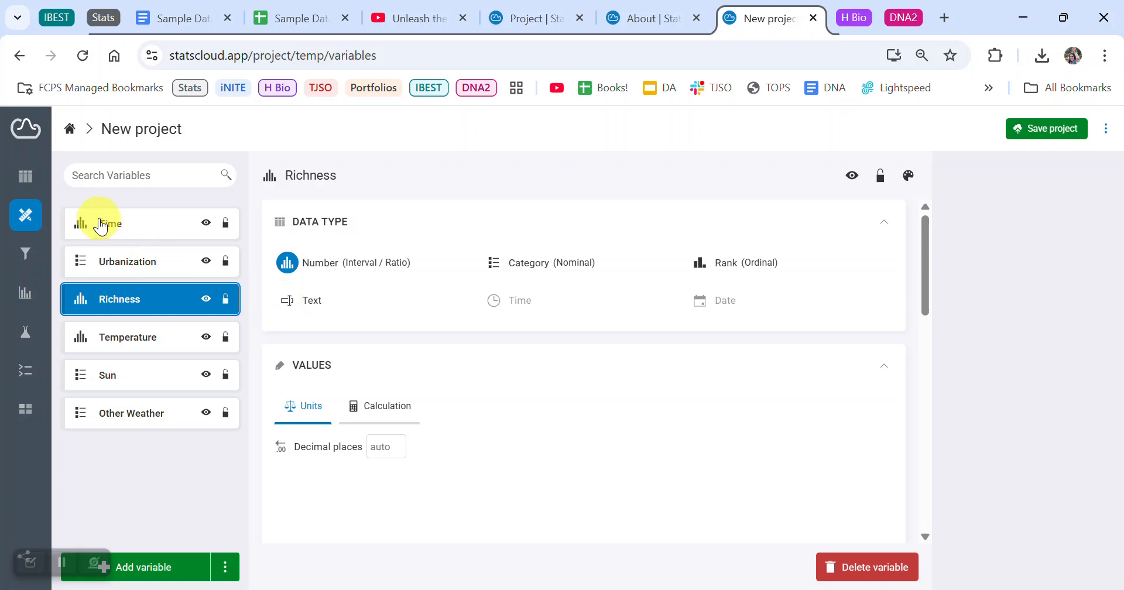
{"action": "left_click", "coordinate": [84, 350]}
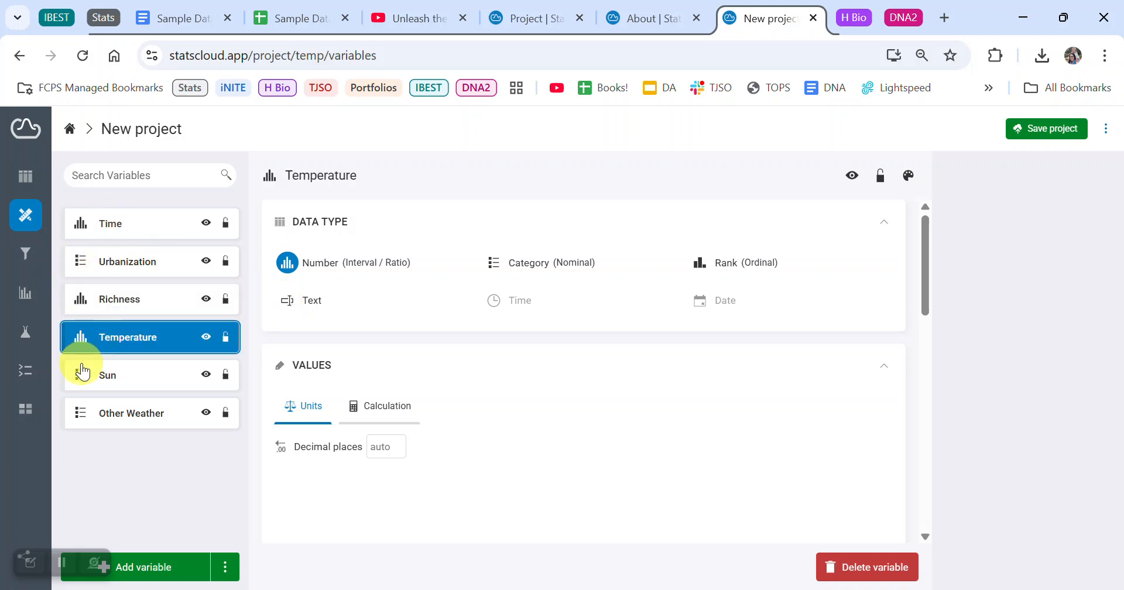
{"action": "left_click", "coordinate": [113, 389]}
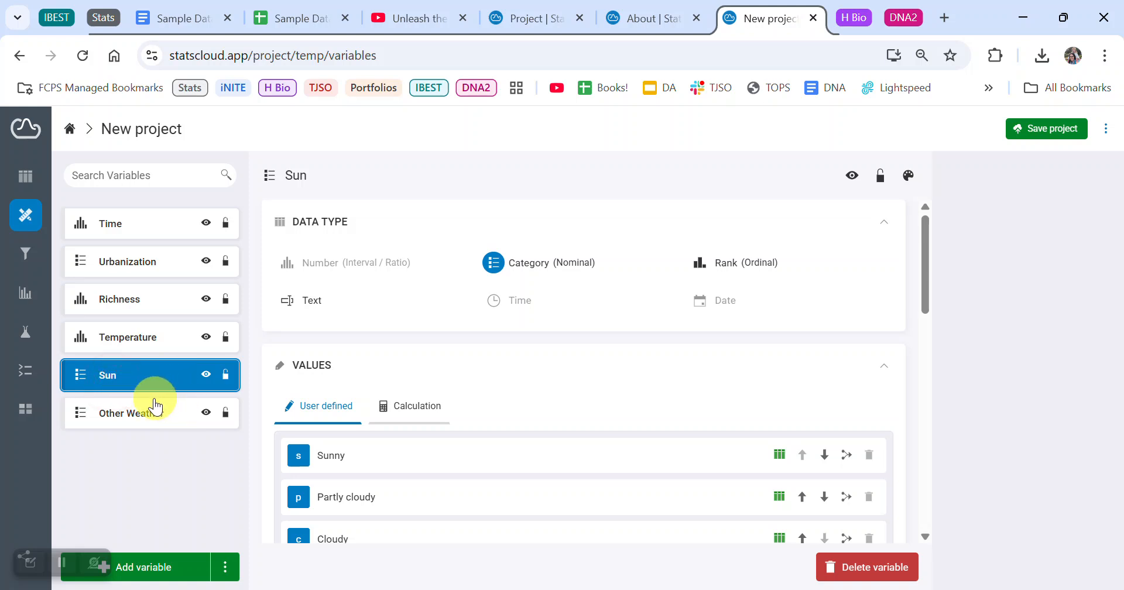
{"action": "left_click", "coordinate": [148, 424]}
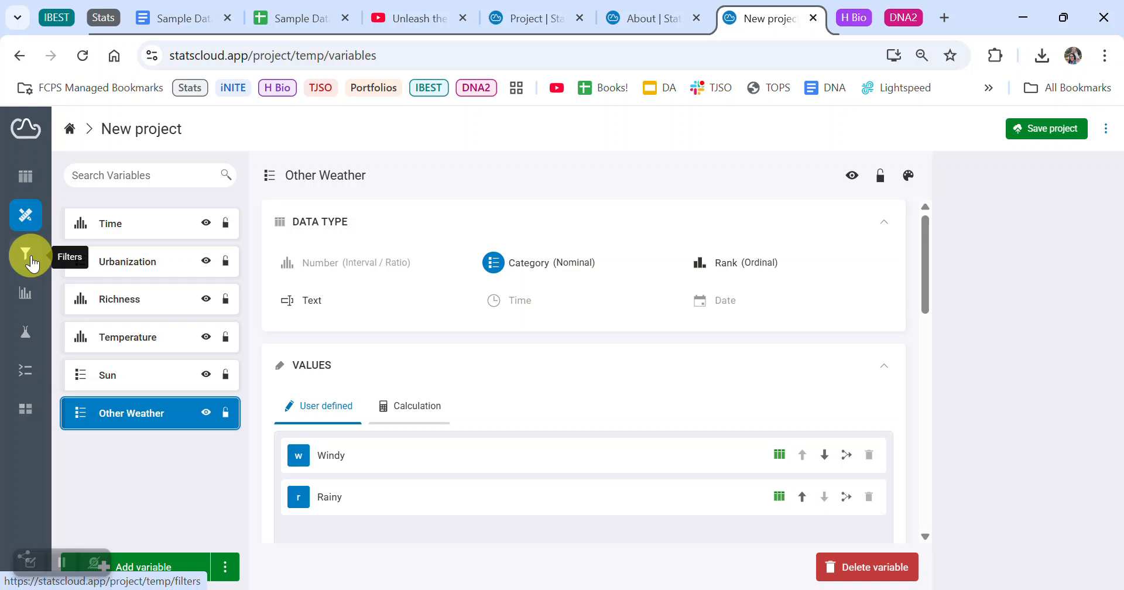
{"action": "left_click", "coordinate": [127, 284]}
{"action": "scroll", "coordinate": [486, 311], "scroll_direction": "down", "scroll_amount": 2}
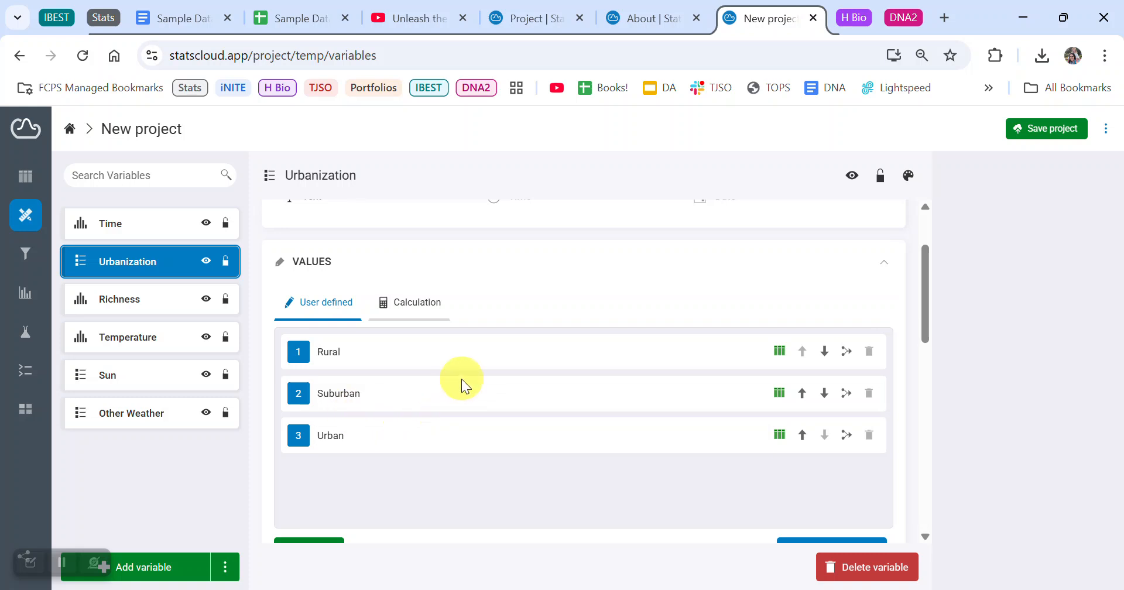
{"action": "left_click", "coordinate": [123, 381]}
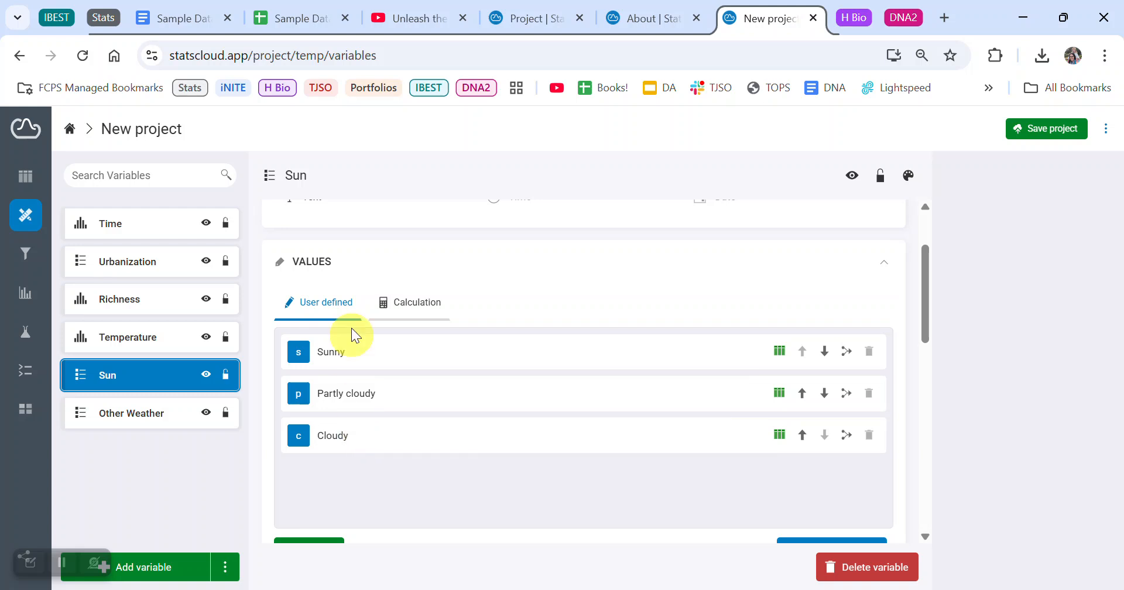
{"action": "left_click", "coordinate": [147, 426]}
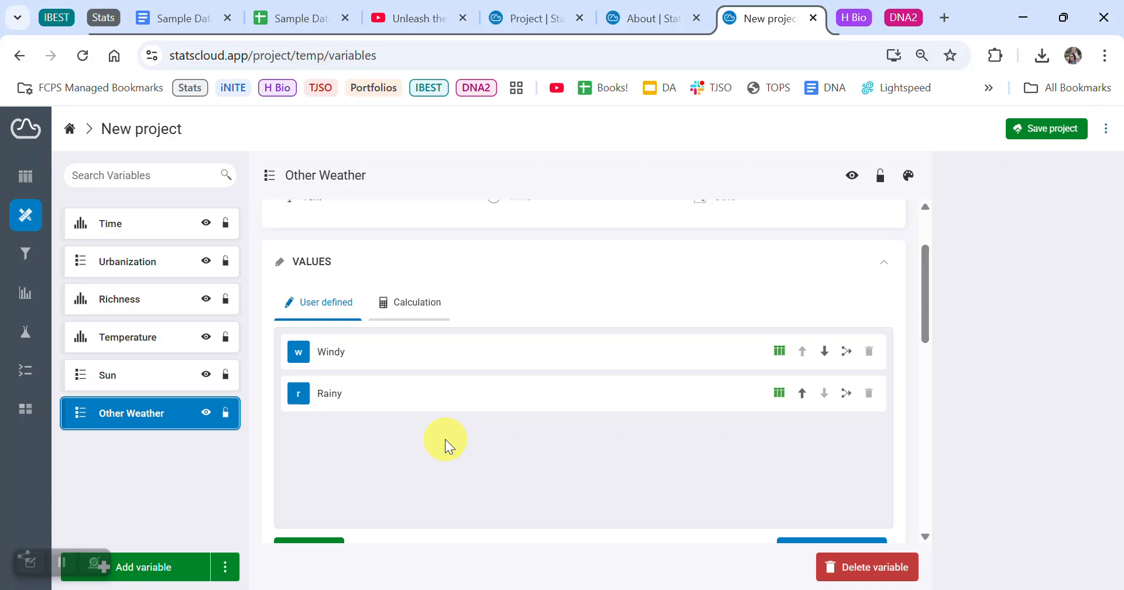
Look at the project's Filters and Charts pages without adding anything
{"action": "left_click", "coordinate": [23, 256]}
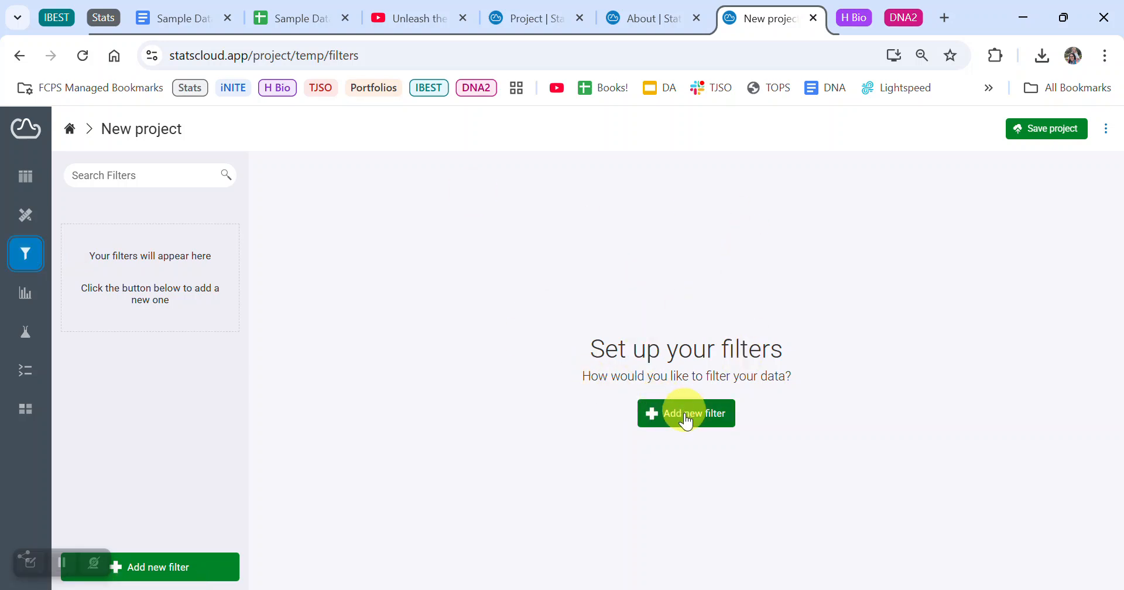
{"action": "left_click", "coordinate": [28, 295]}
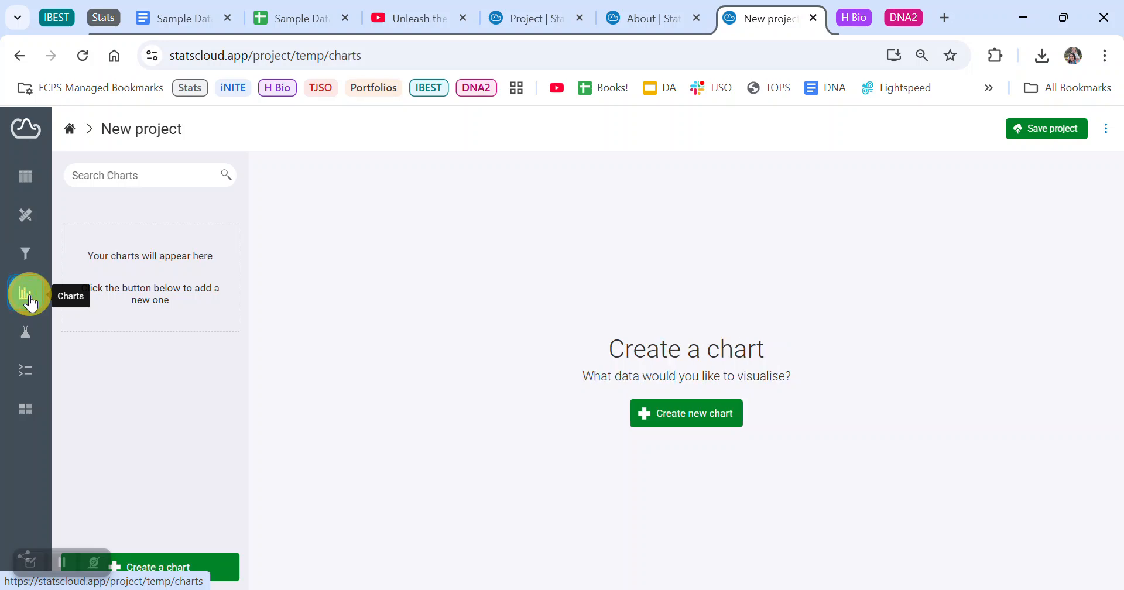
{"action": "left_click", "coordinate": [29, 255]}
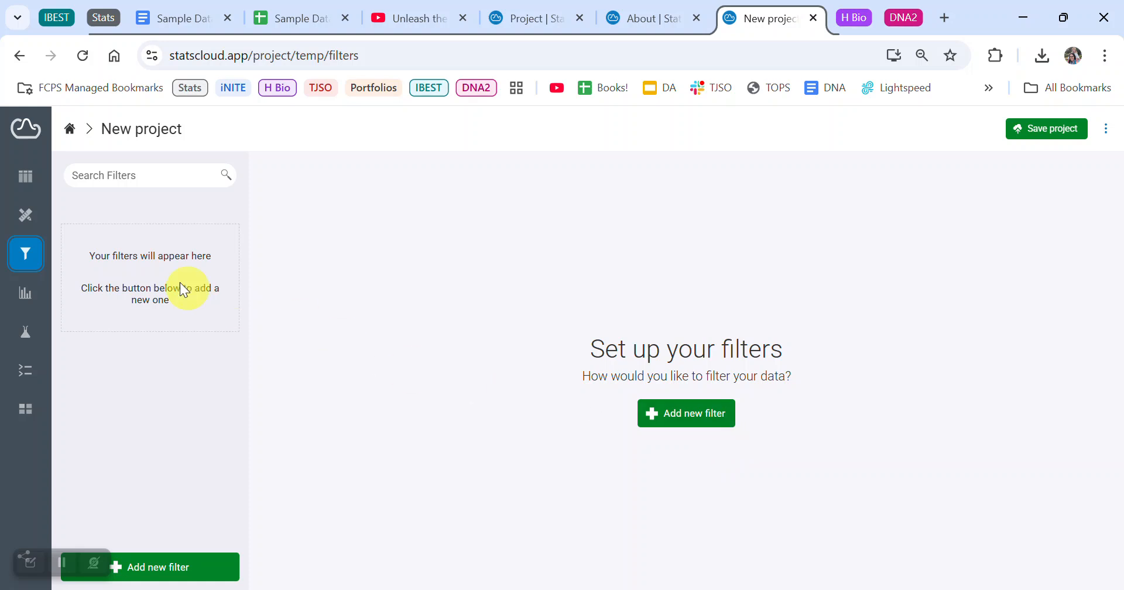
Create a bar chart of Richness grouped by Urbanization
{"action": "left_click", "coordinate": [17, 300]}
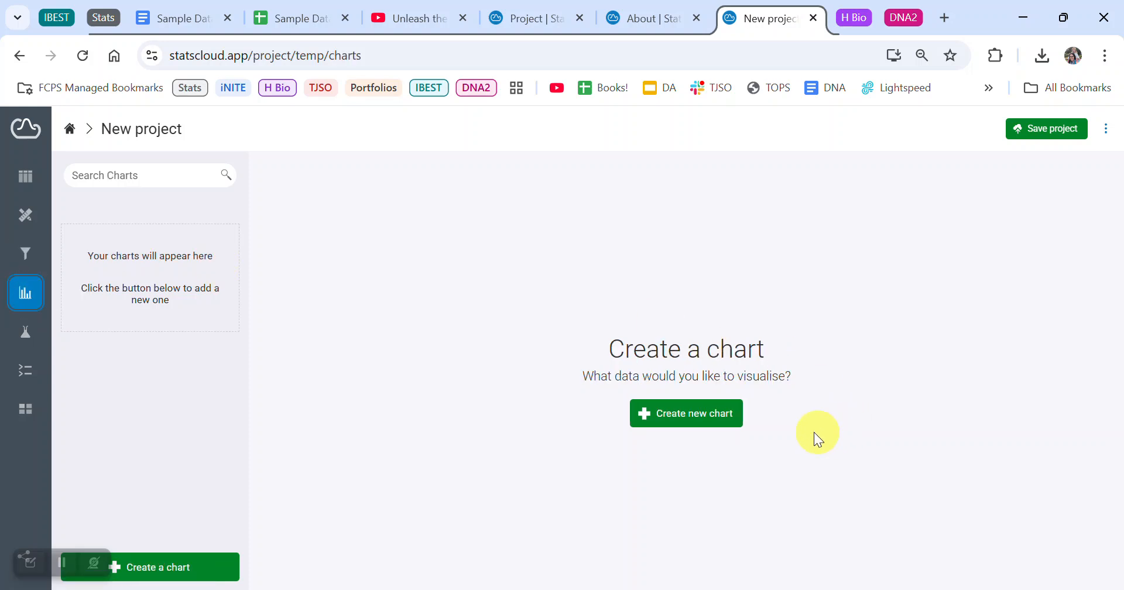
{"action": "left_click", "coordinate": [710, 420]}
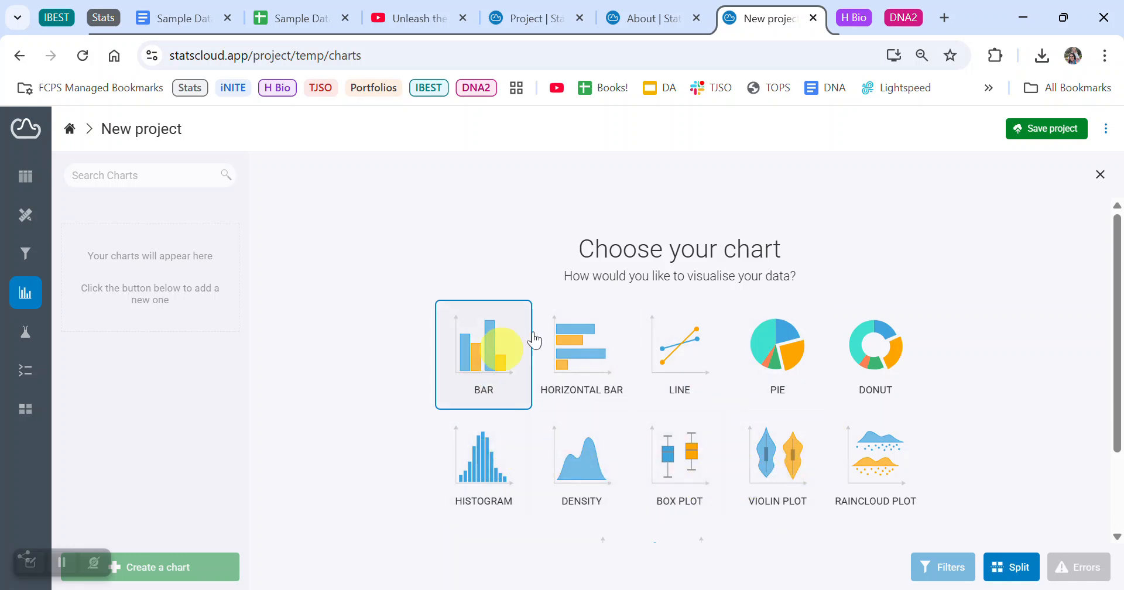
{"action": "scroll", "coordinate": [640, 398], "scroll_direction": "down", "scroll_amount": 3}
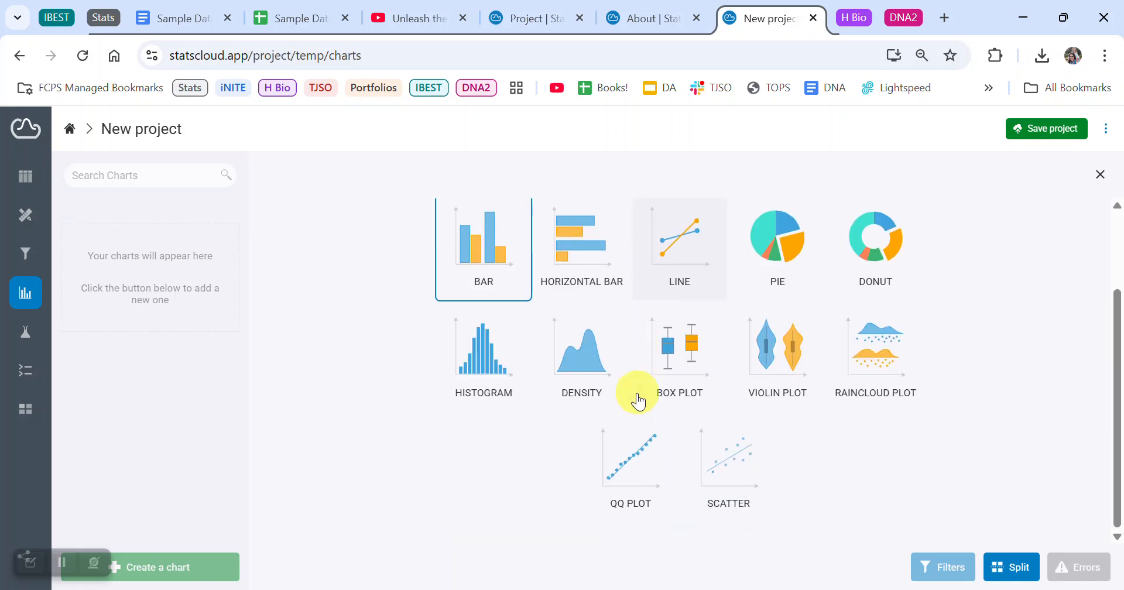
{"action": "left_click", "coordinate": [483, 252]}
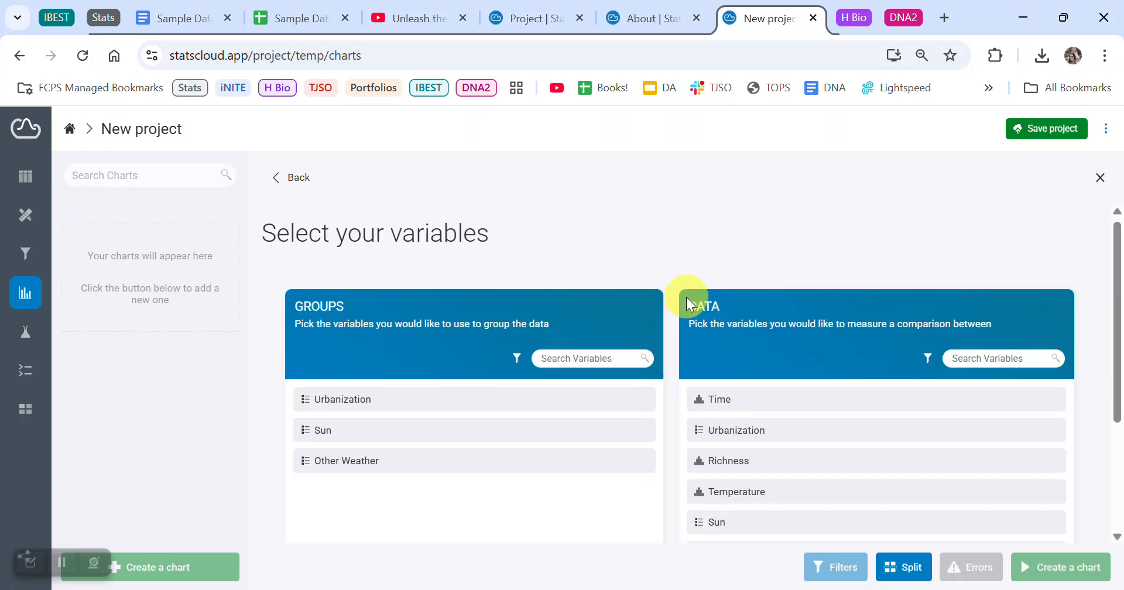
{"action": "scroll", "coordinate": [686, 297], "scroll_direction": "down", "scroll_amount": 1}
{"action": "left_click", "coordinate": [539, 347]}
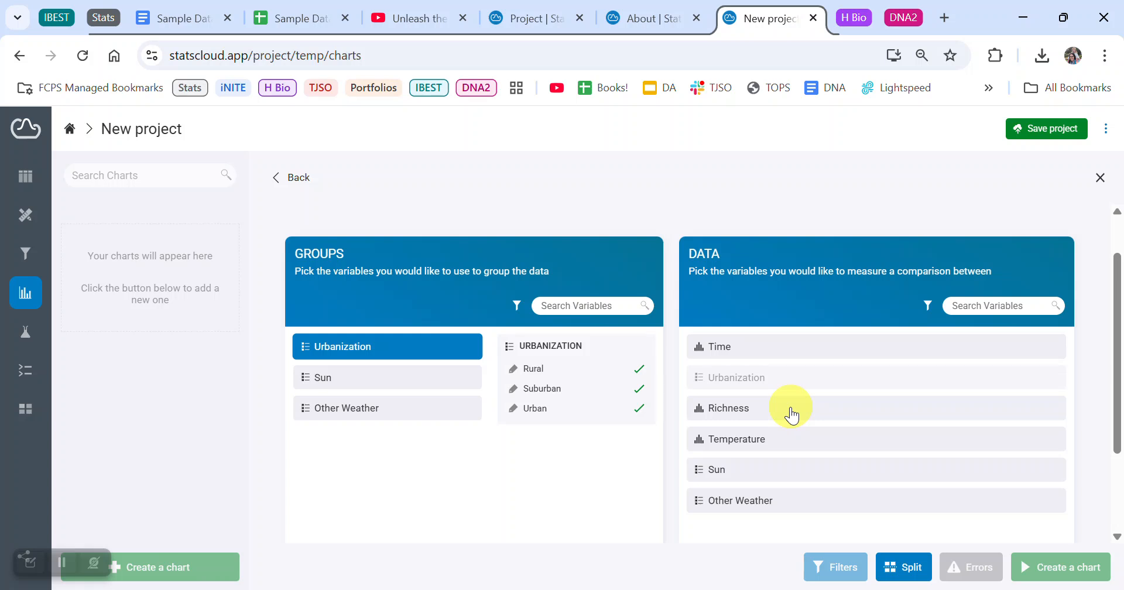
{"action": "left_click", "coordinate": [792, 414]}
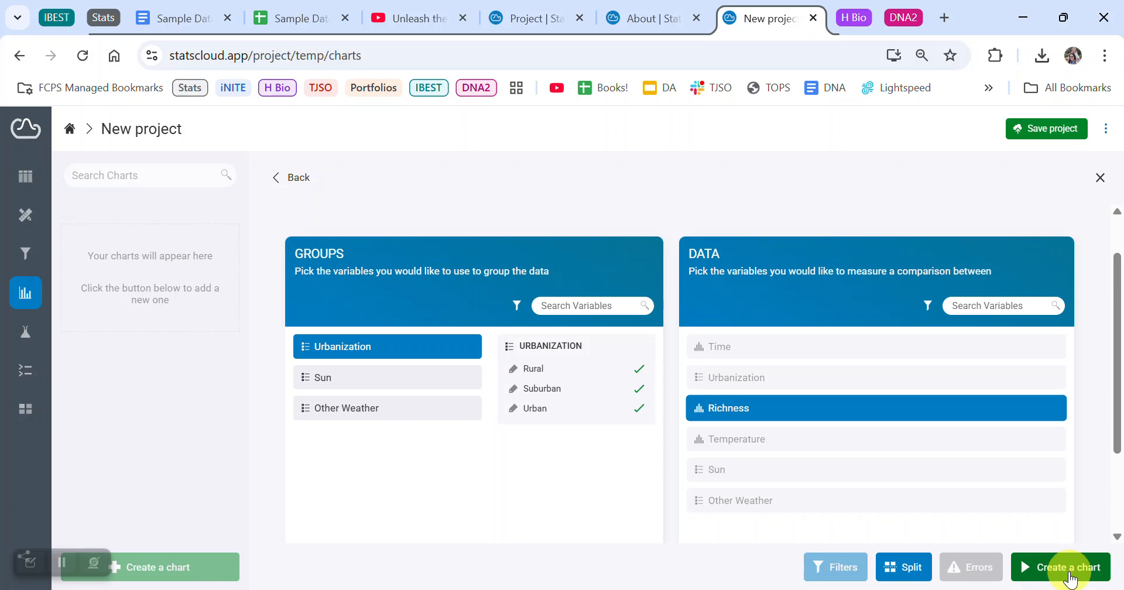
{"action": "left_click", "coordinate": [1069, 580]}
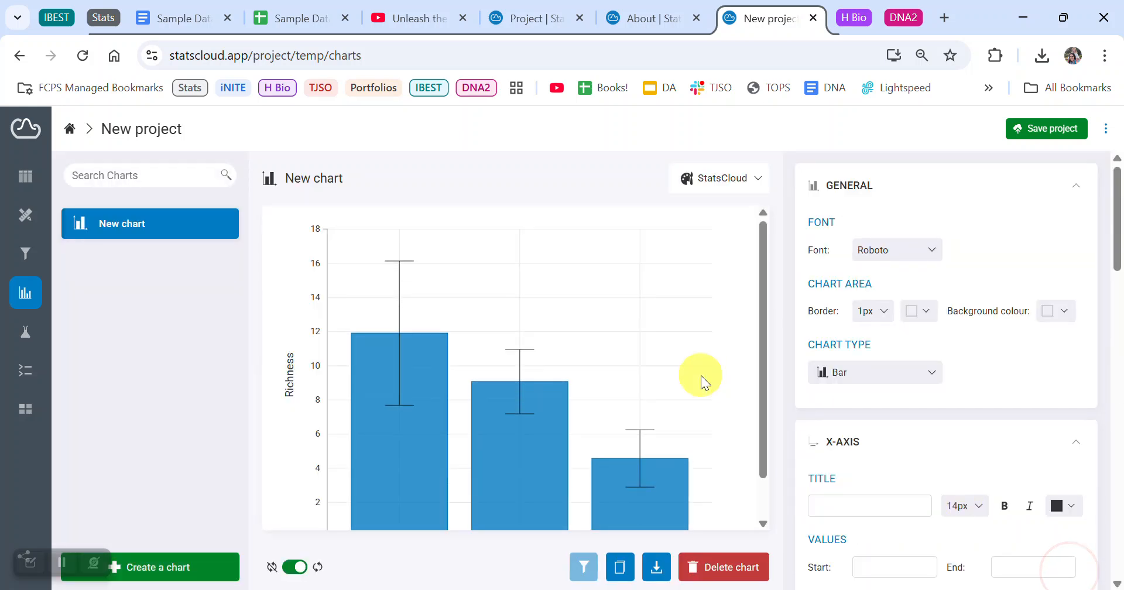
{"action": "scroll", "coordinate": [509, 345], "scroll_direction": "down", "scroll_amount": 2}
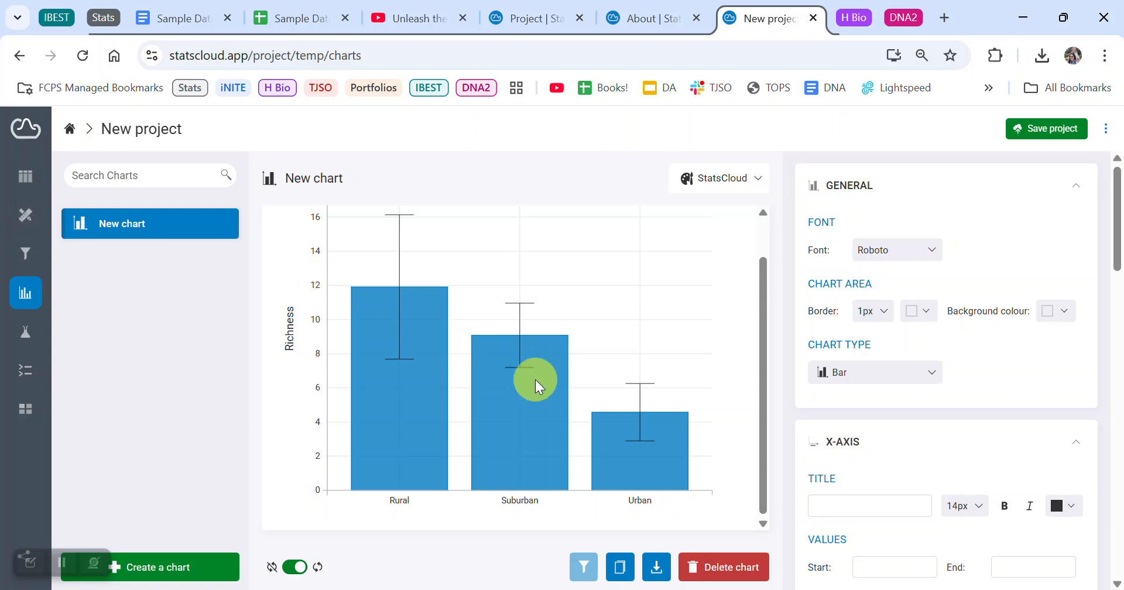
Change the bar chart's series colour from the default palette to light purple
{"action": "scroll", "coordinate": [1009, 406], "scroll_direction": "down", "scroll_amount": 10}
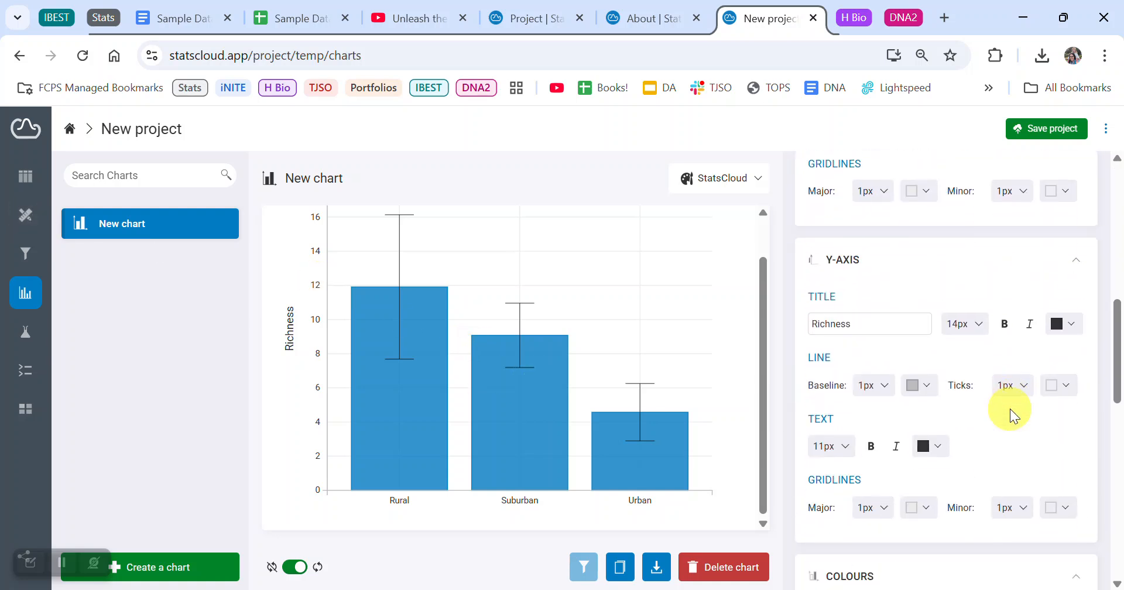
{"action": "scroll", "coordinate": [1010, 409], "scroll_direction": "down", "scroll_amount": 10}
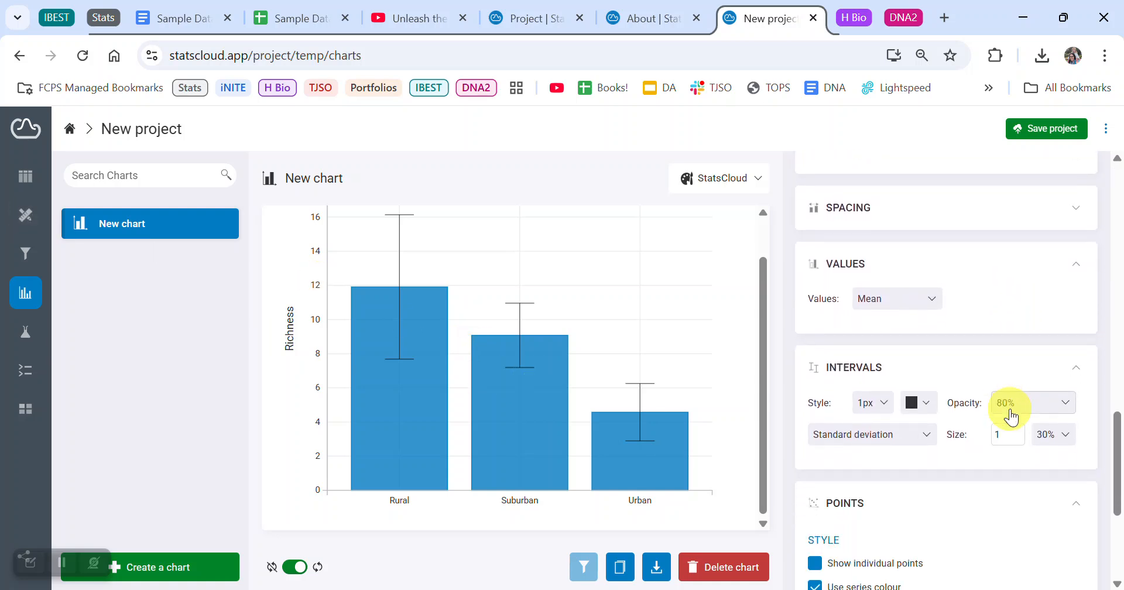
{"action": "scroll", "coordinate": [1011, 413], "scroll_direction": "up", "scroll_amount": 3}
{"action": "left_click", "coordinate": [832, 289]}
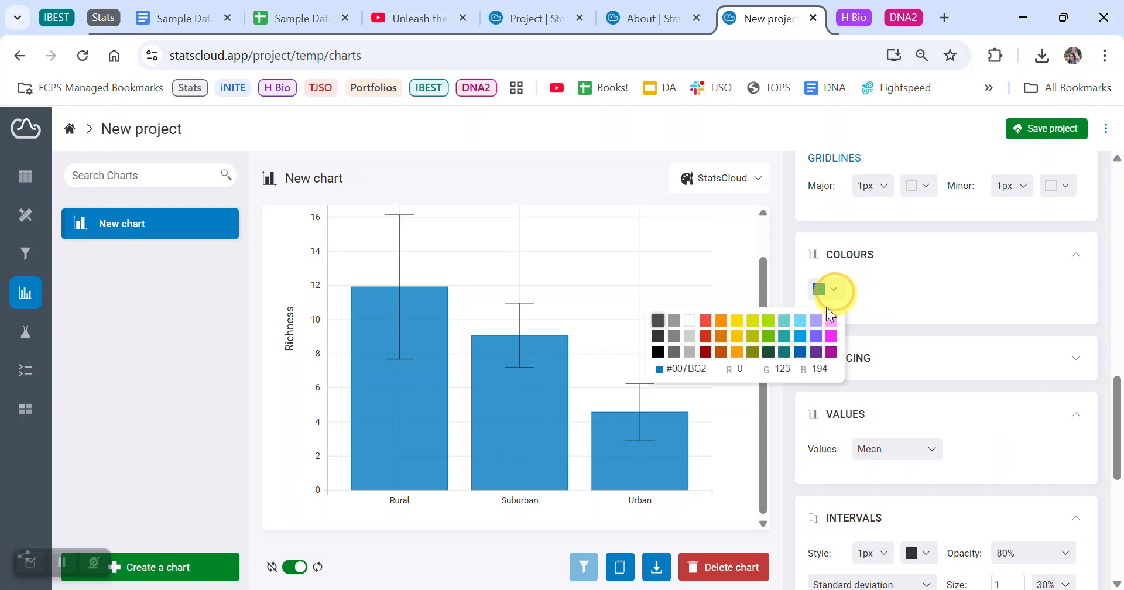
{"action": "right_click", "coordinate": [830, 335]}
{"action": "left_click", "coordinate": [822, 339]}
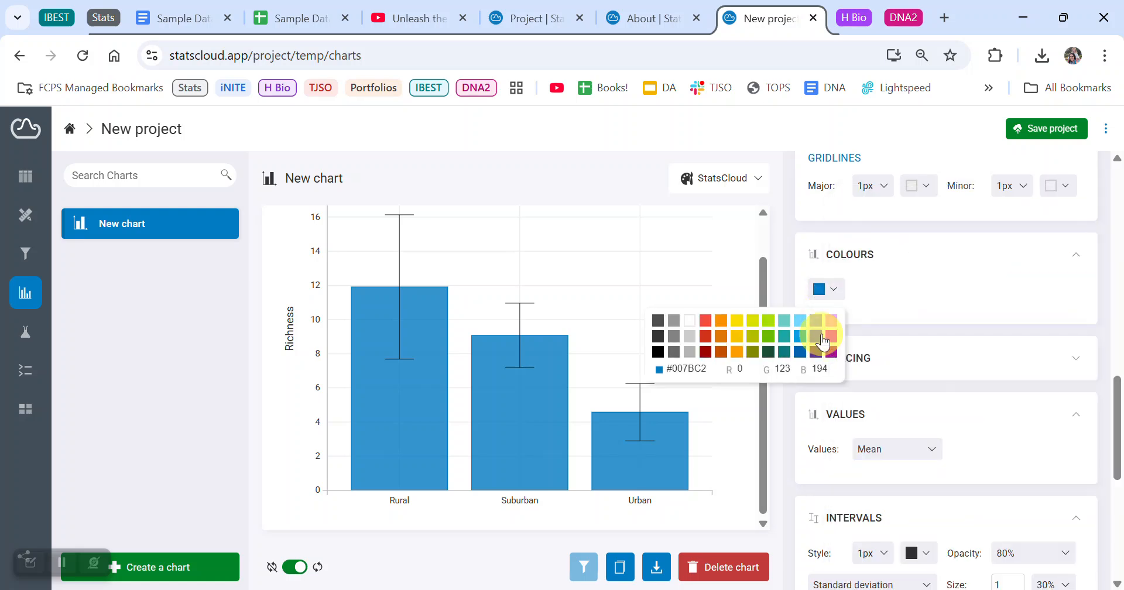
{"action": "left_click", "coordinate": [822, 338]}
Review the error bar interval types available for the bar chart without choosing another one
{"action": "scroll", "coordinate": [931, 422], "scroll_direction": "down", "scroll_amount": 5}
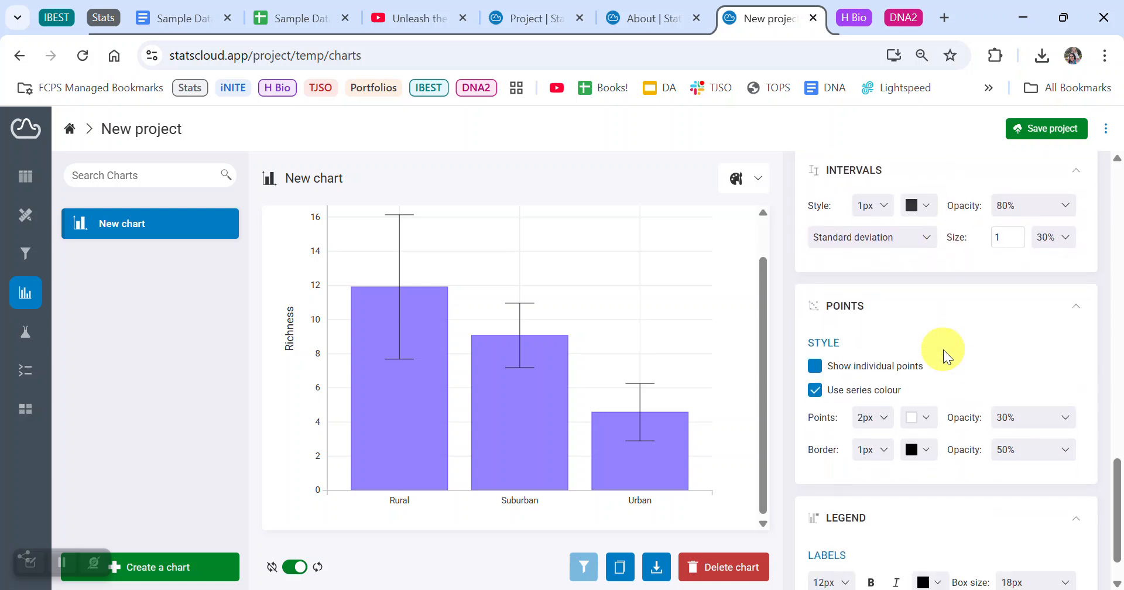
{"action": "scroll", "coordinate": [944, 349], "scroll_direction": "up", "scroll_amount": 2}
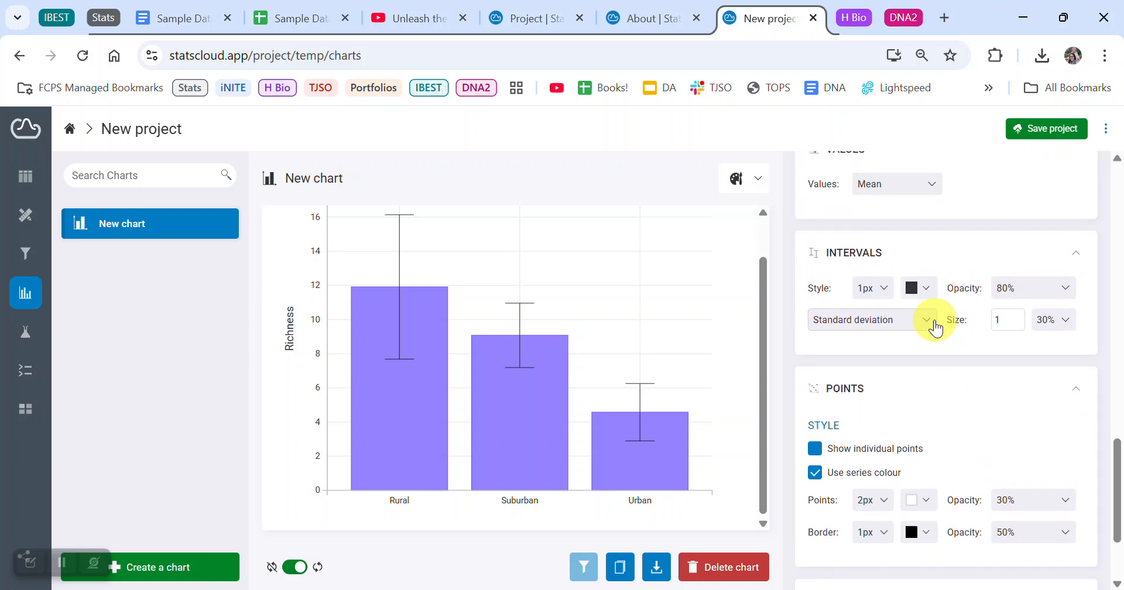
{"action": "left_click", "coordinate": [931, 326]}
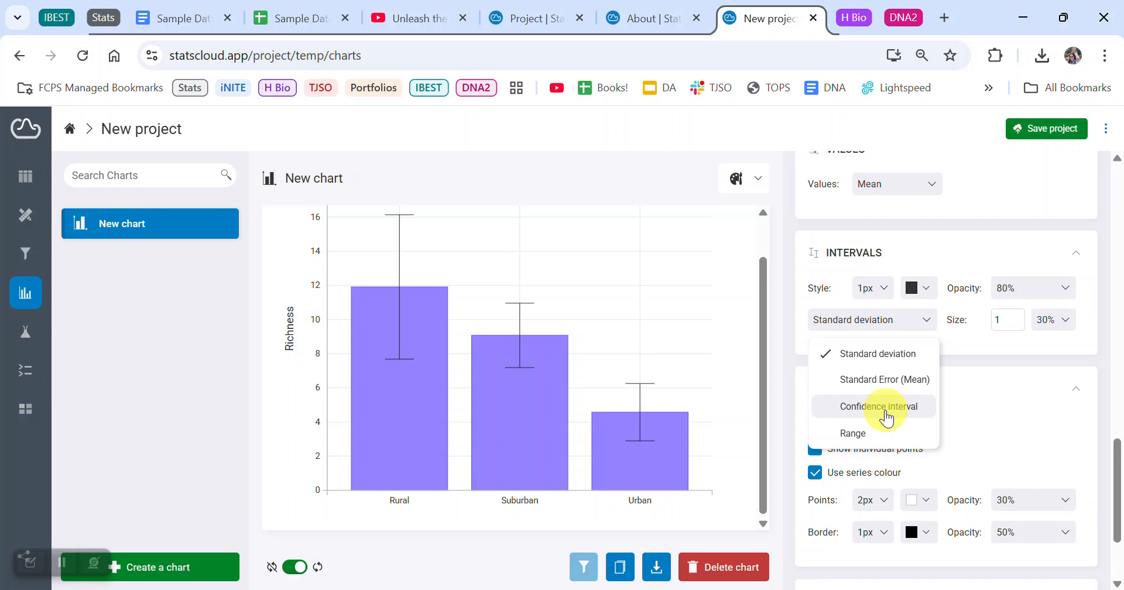
{"action": "left_click", "coordinate": [966, 248]}
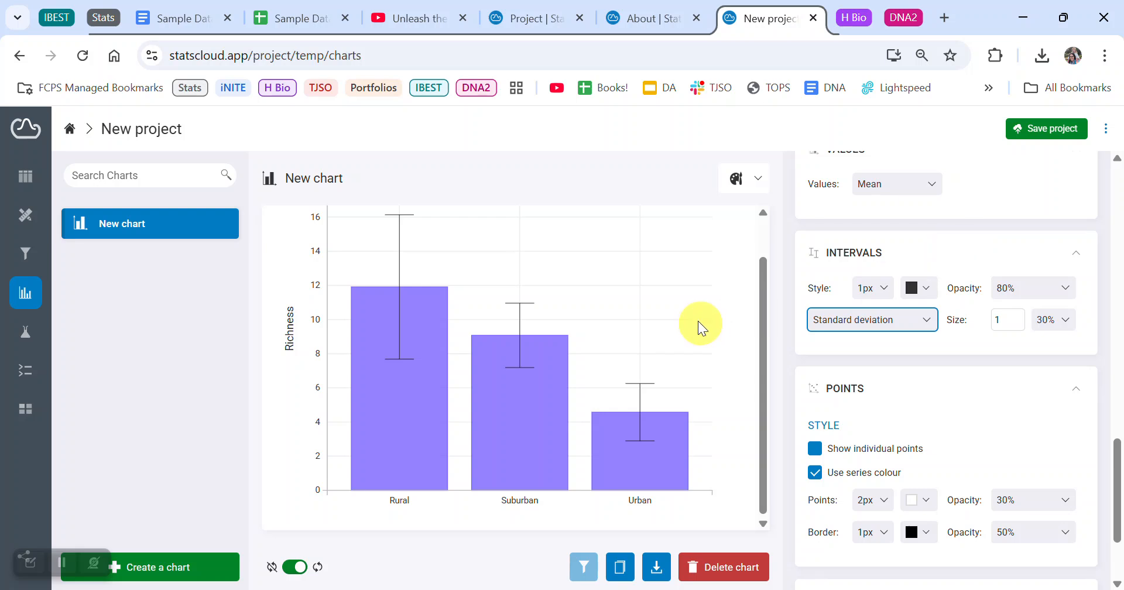
Start a second chart in the project and choose the Scatter type for it
{"action": "scroll", "coordinate": [647, 268], "scroll_direction": "up", "scroll_amount": 1}
{"action": "left_click", "coordinate": [149, 571]}
{"action": "scroll", "coordinate": [723, 497], "scroll_direction": "down", "scroll_amount": 3}
{"action": "left_click", "coordinate": [739, 460]}
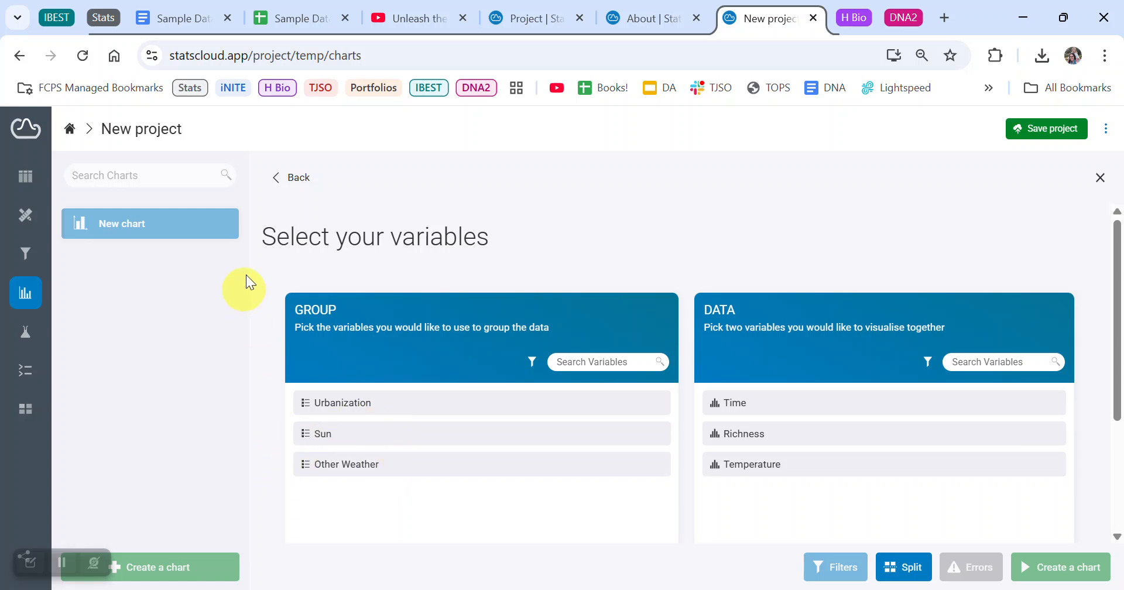
{"action": "left_click", "coordinate": [271, 180]}
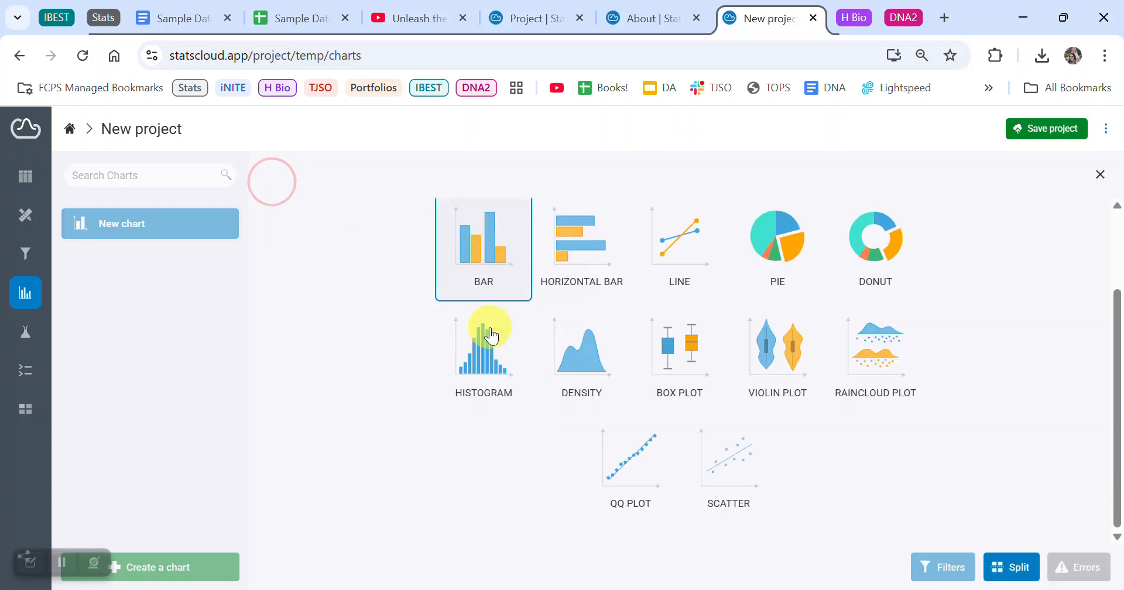
{"action": "left_click", "coordinate": [738, 472]}
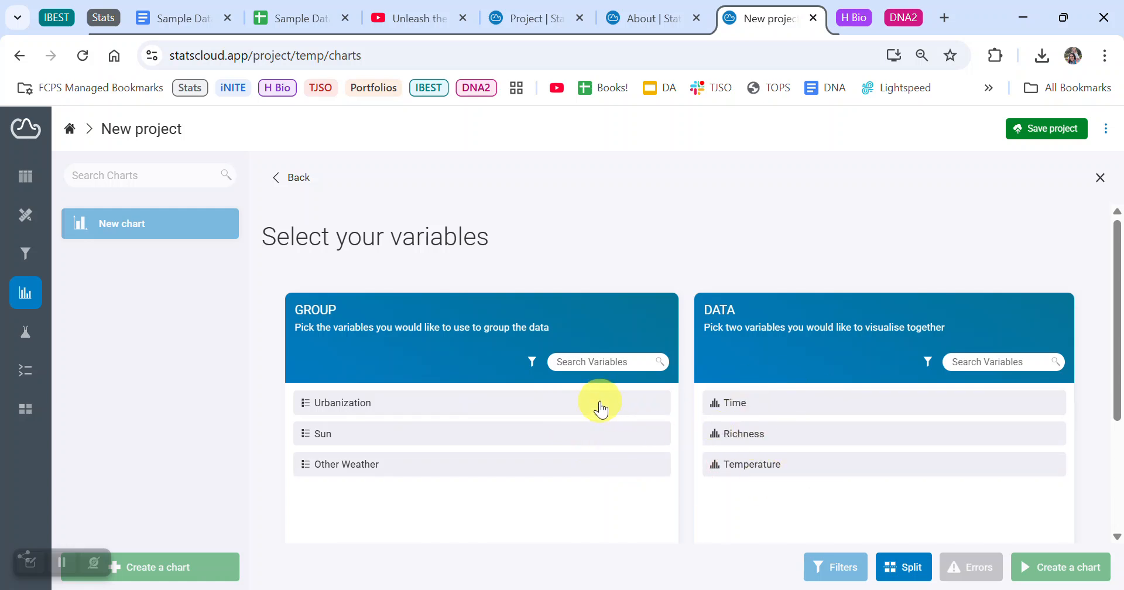
Group the scatter chart by Urbanization, pick Richness and Temperature as its data variables, and create it
{"action": "left_click", "coordinate": [603, 407]}
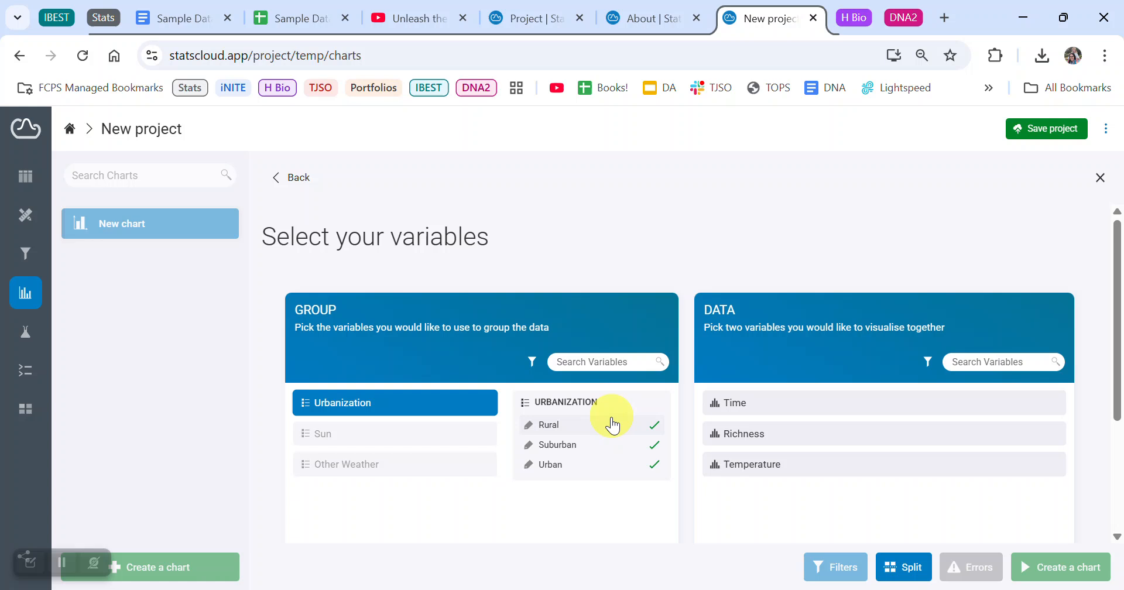
{"action": "left_click", "coordinate": [808, 403]}
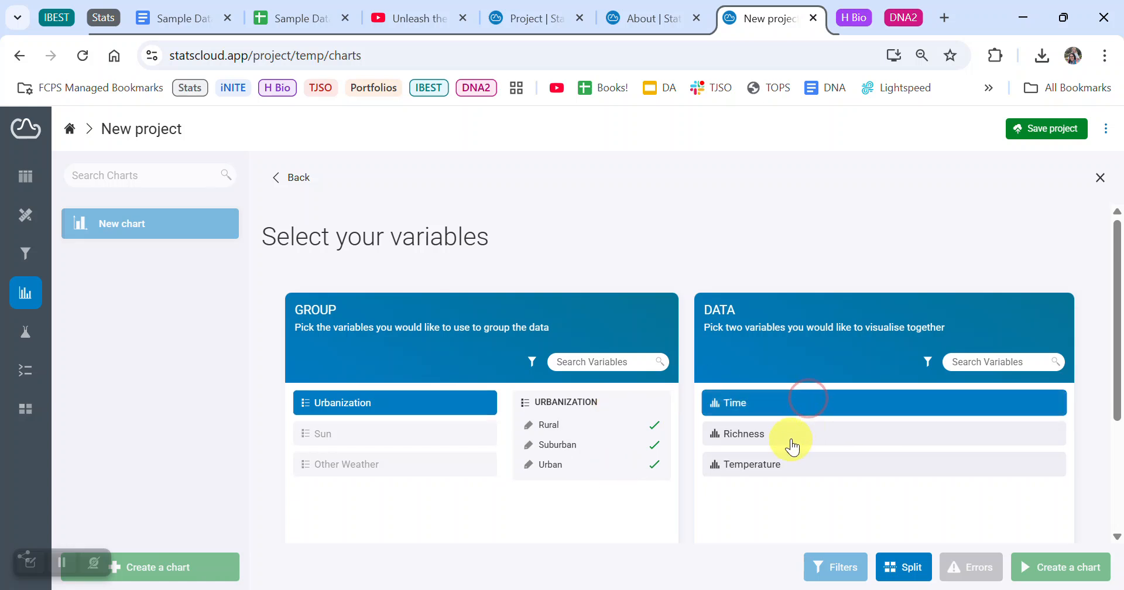
{"action": "left_click", "coordinate": [793, 433]}
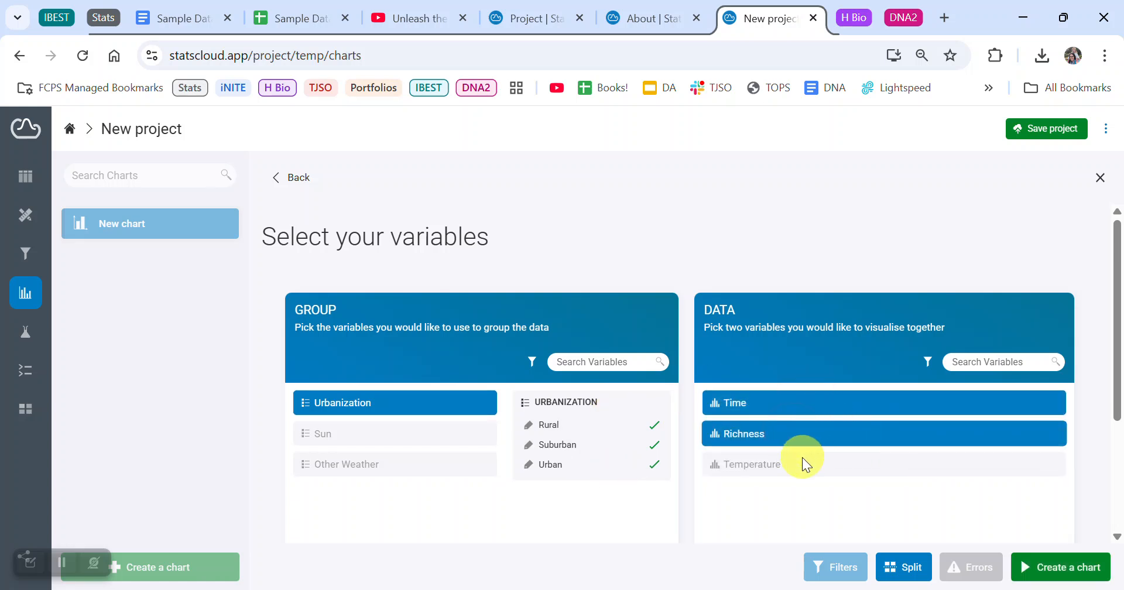
{"action": "left_click", "coordinate": [780, 404]}
{"action": "left_click", "coordinate": [774, 467]}
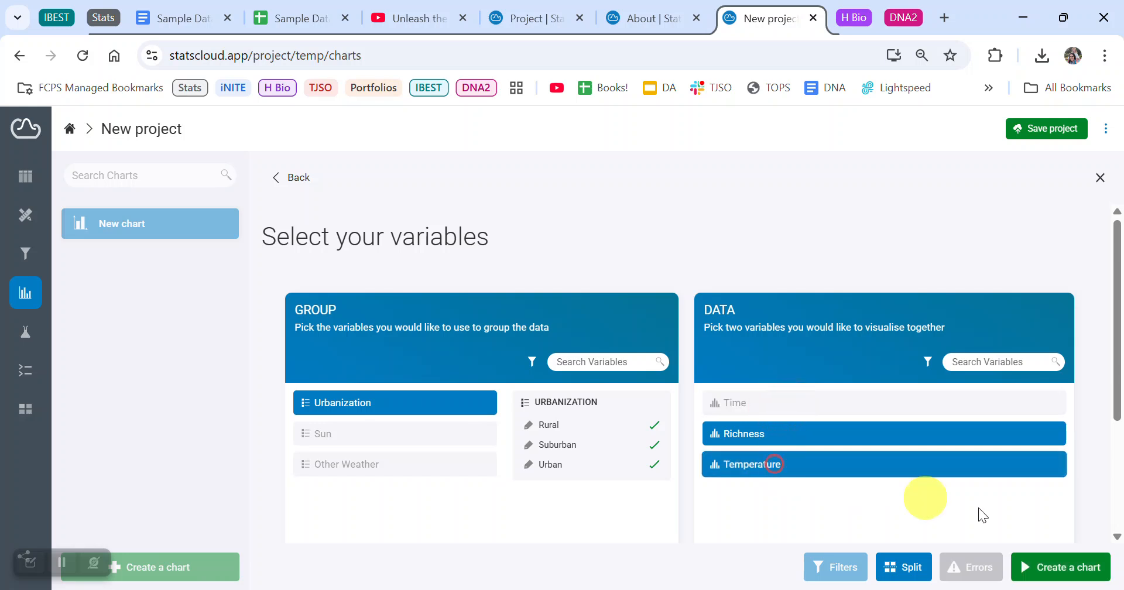
{"action": "left_click", "coordinate": [1061, 567]}
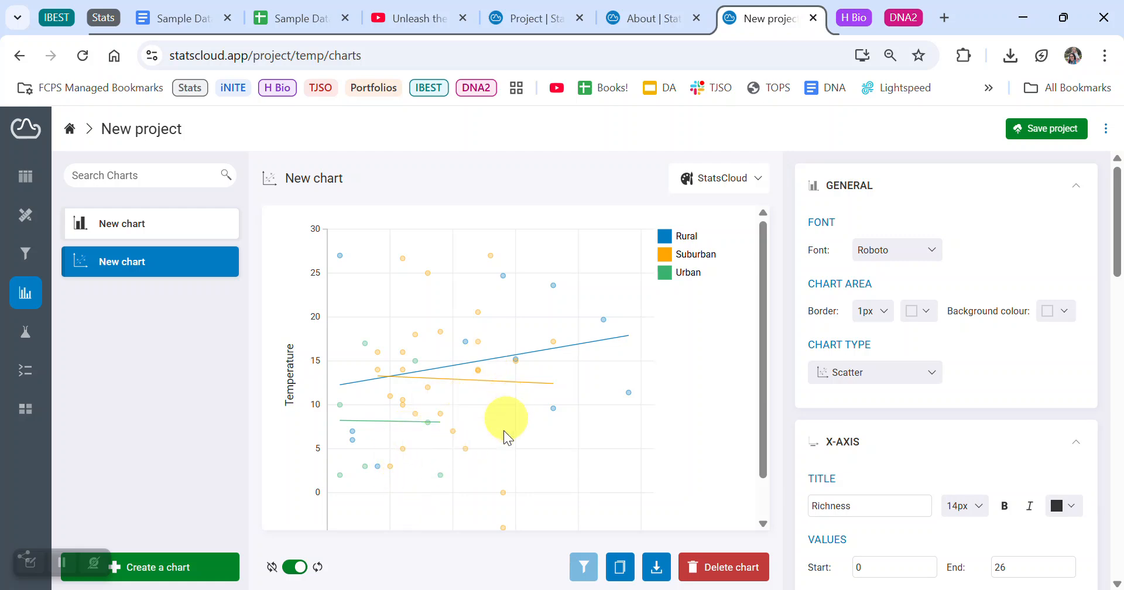
{"action": "scroll", "coordinate": [510, 403], "scroll_direction": "down", "scroll_amount": 1}
{"action": "scroll", "coordinate": [510, 403], "scroll_direction": "up", "scroll_amount": 1}
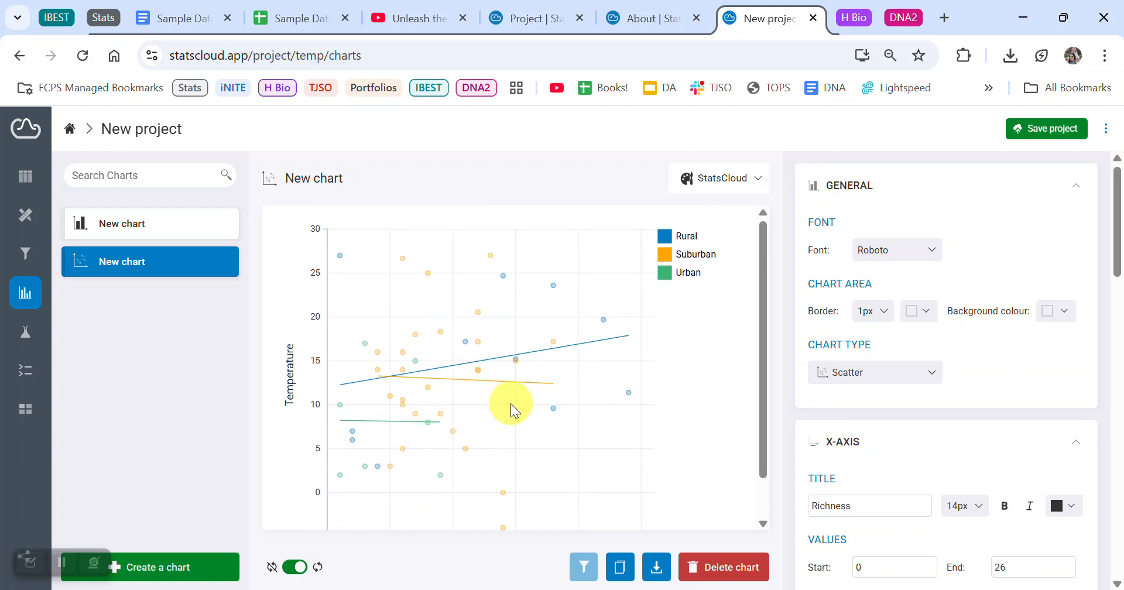
{"action": "scroll", "coordinate": [511, 421], "scroll_direction": "down", "scroll_amount": 1}
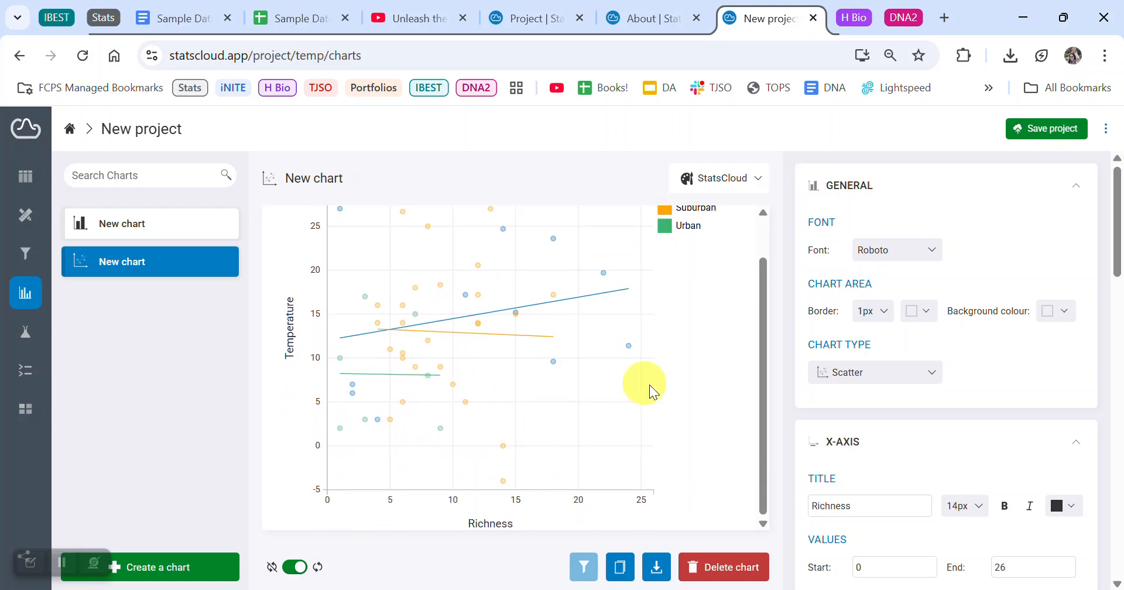
{"action": "scroll", "coordinate": [515, 357], "scroll_direction": "up", "scroll_amount": 1}
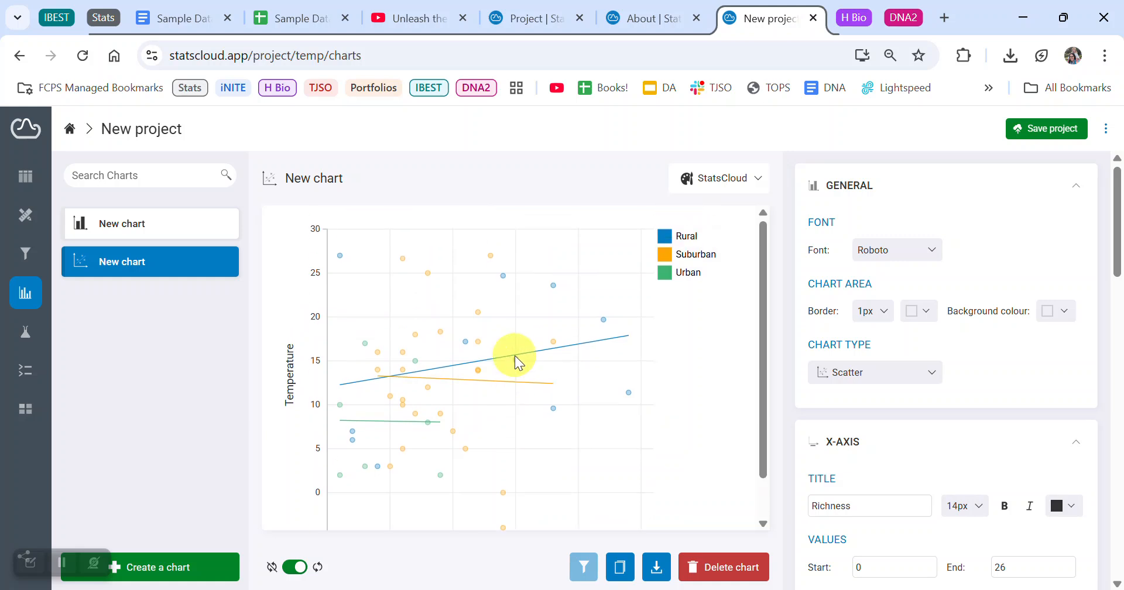
Hide the trendlines on the Richness and Temperature scatter chart
{"action": "scroll", "coordinate": [970, 413], "scroll_direction": "down", "scroll_amount": 5}
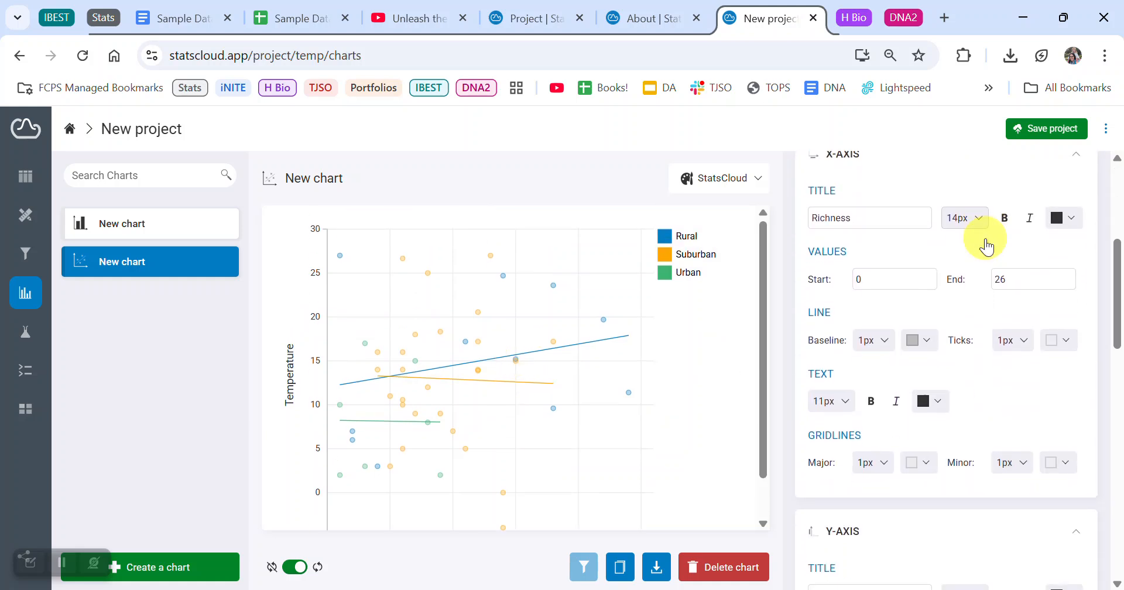
{"action": "scroll", "coordinate": [1070, 420], "scroll_direction": "down", "scroll_amount": 3}
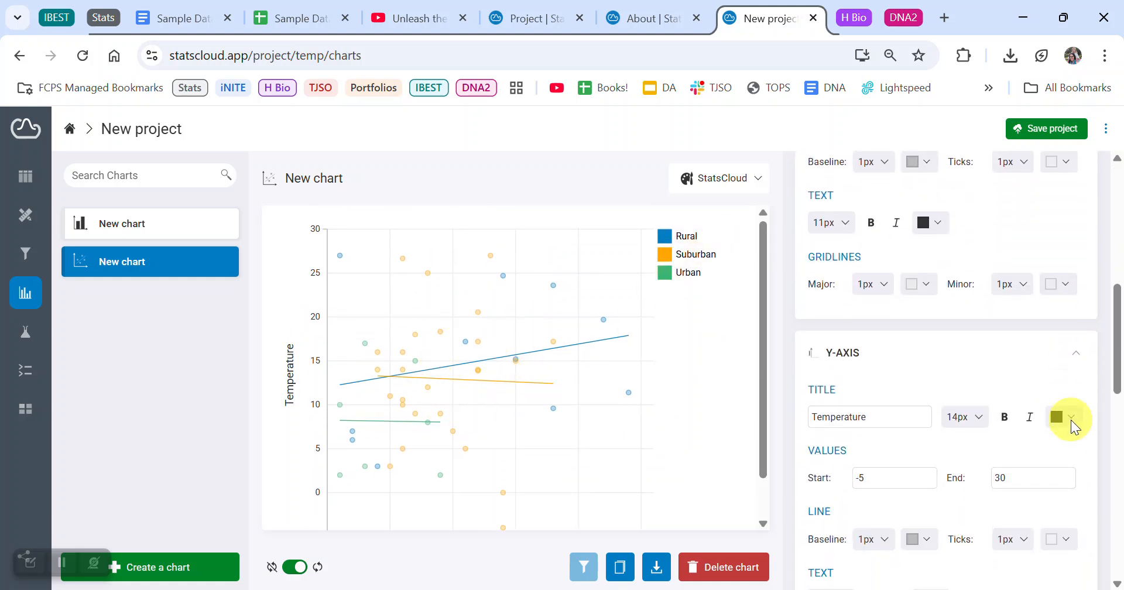
{"action": "scroll", "coordinate": [1063, 398], "scroll_direction": "down", "scroll_amount": 5}
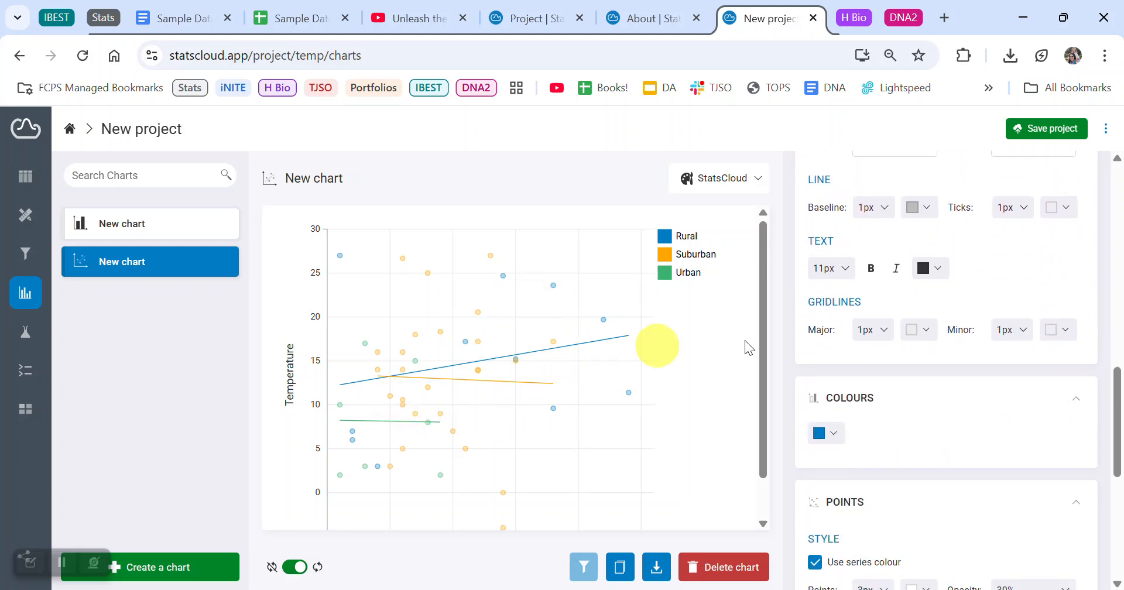
{"action": "scroll", "coordinate": [950, 354], "scroll_direction": "down", "scroll_amount": 3}
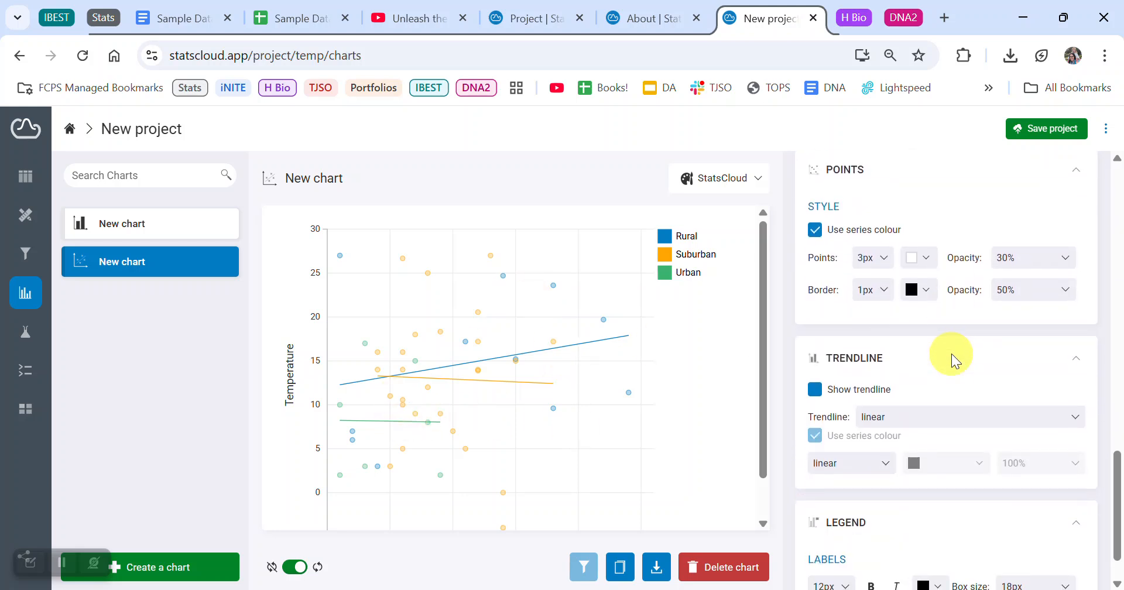
{"action": "left_click", "coordinate": [815, 389]}
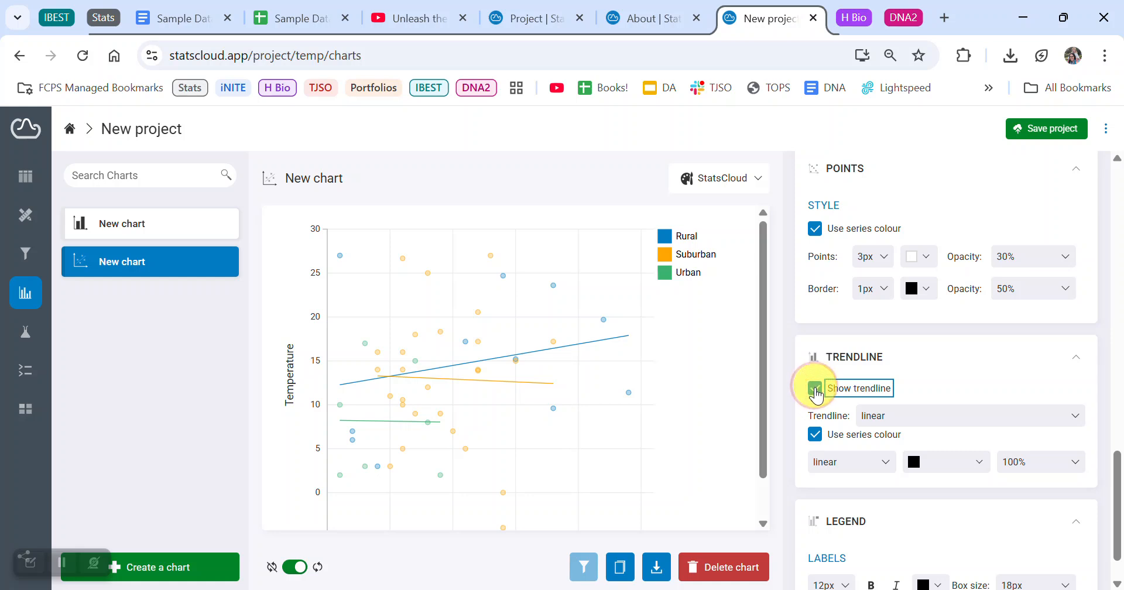
{"action": "left_click", "coordinate": [815, 389]}
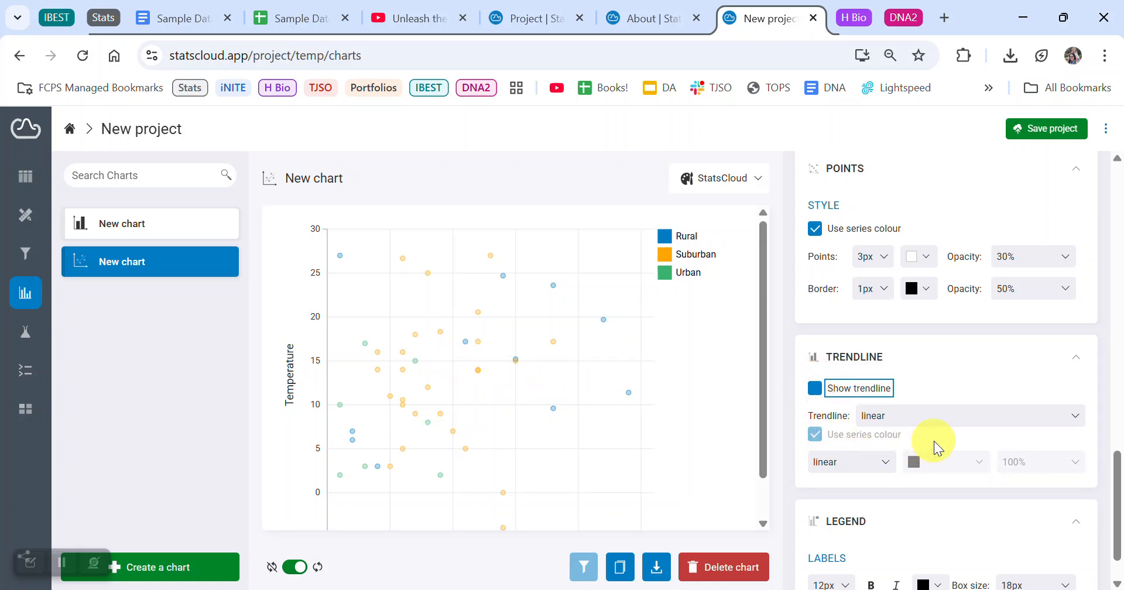
{"action": "scroll", "coordinate": [933, 441], "scroll_direction": "down", "scroll_amount": 1}
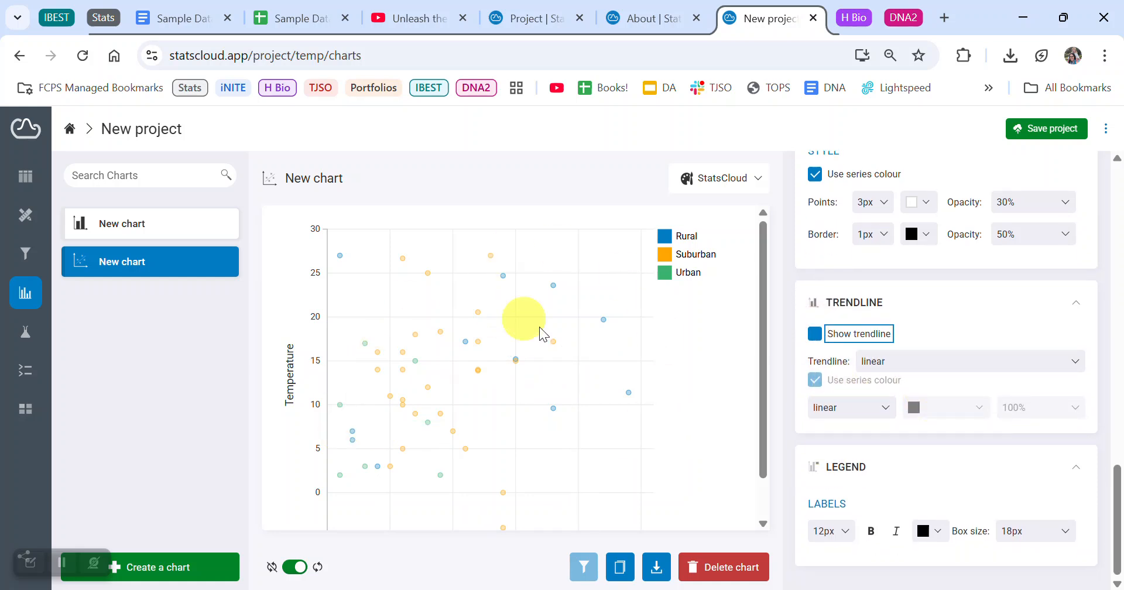
{"action": "scroll", "coordinate": [558, 330], "scroll_direction": "down", "scroll_amount": 1}
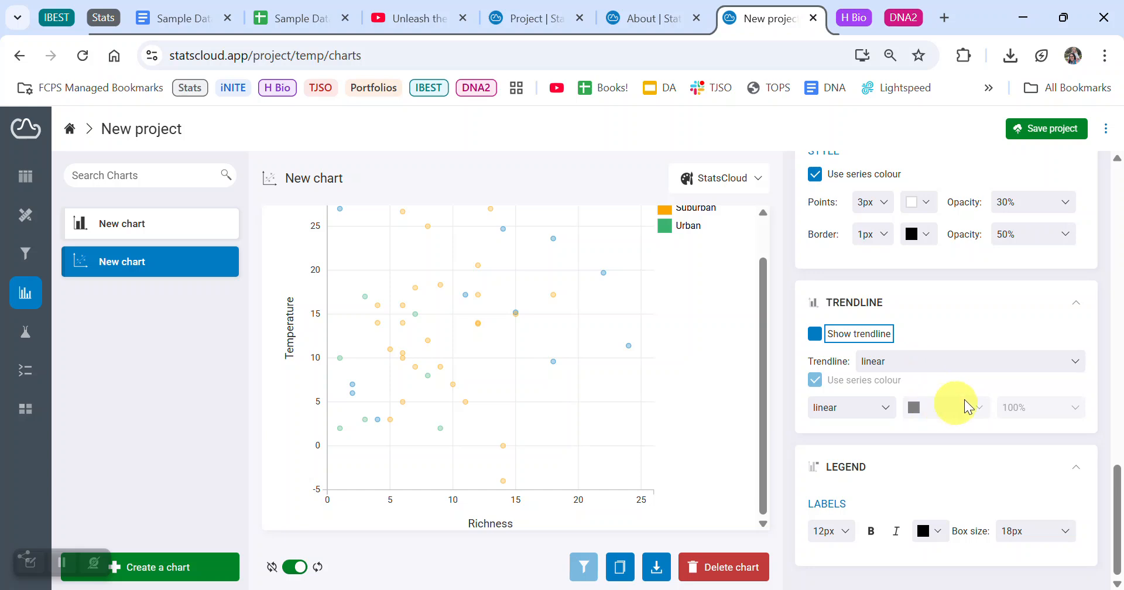
Start a new analysis and choose the One way ANOVA (Independent) test for comparing three or more groups
{"action": "scroll", "coordinate": [972, 394], "scroll_direction": "up", "scroll_amount": 10}
{"action": "scroll", "coordinate": [972, 395], "scroll_direction": "up", "scroll_amount": 3}
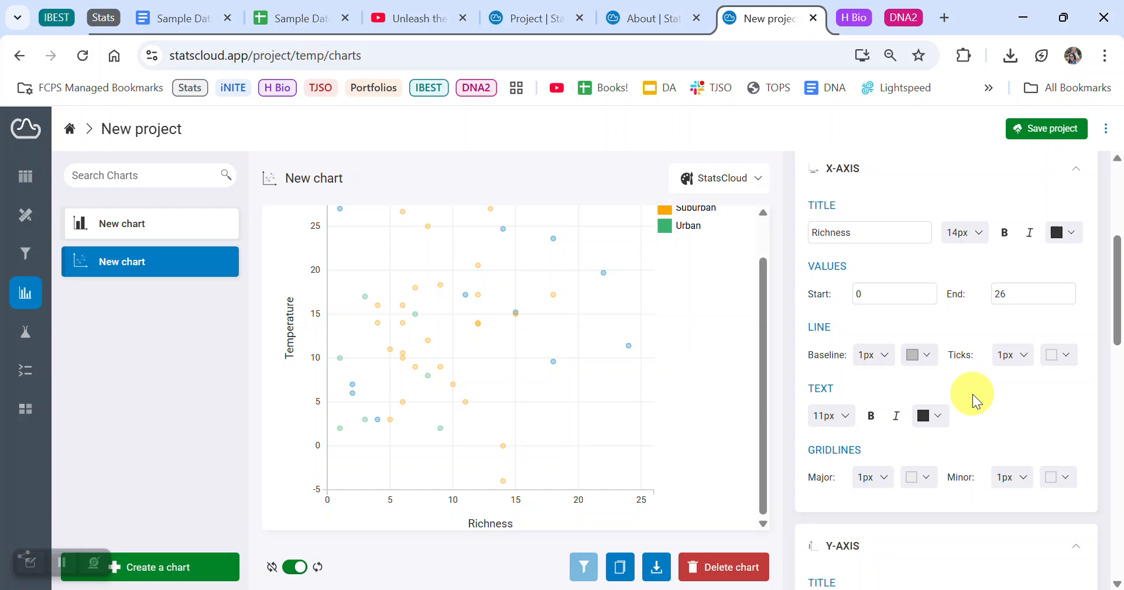
{"action": "left_click", "coordinate": [24, 338]}
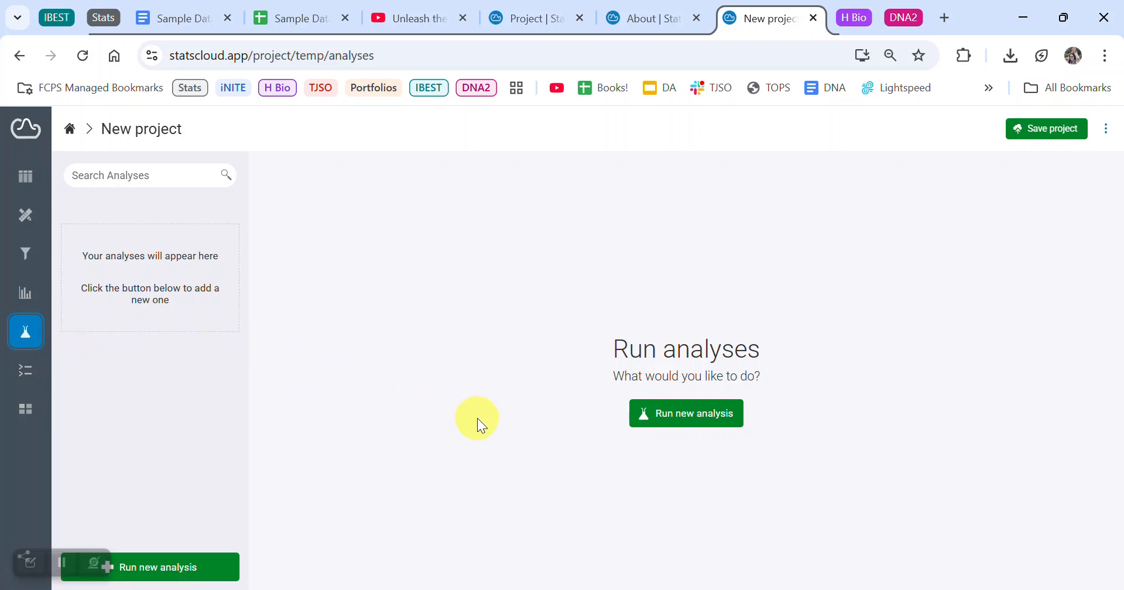
{"action": "left_click", "coordinate": [722, 418]}
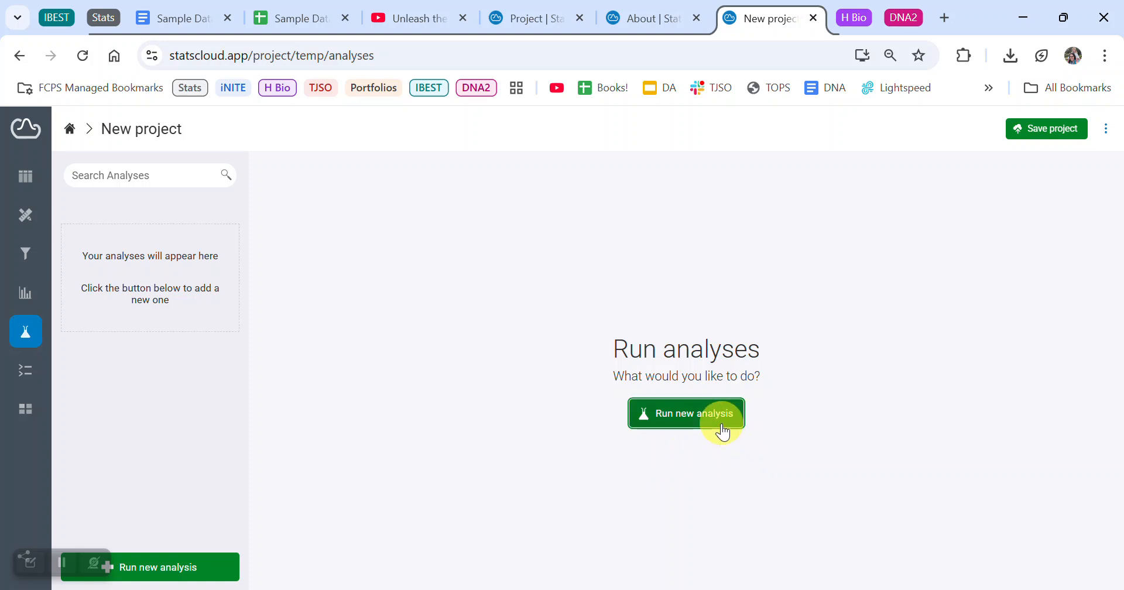
{"action": "scroll", "coordinate": [820, 470], "scroll_direction": "down", "scroll_amount": 3}
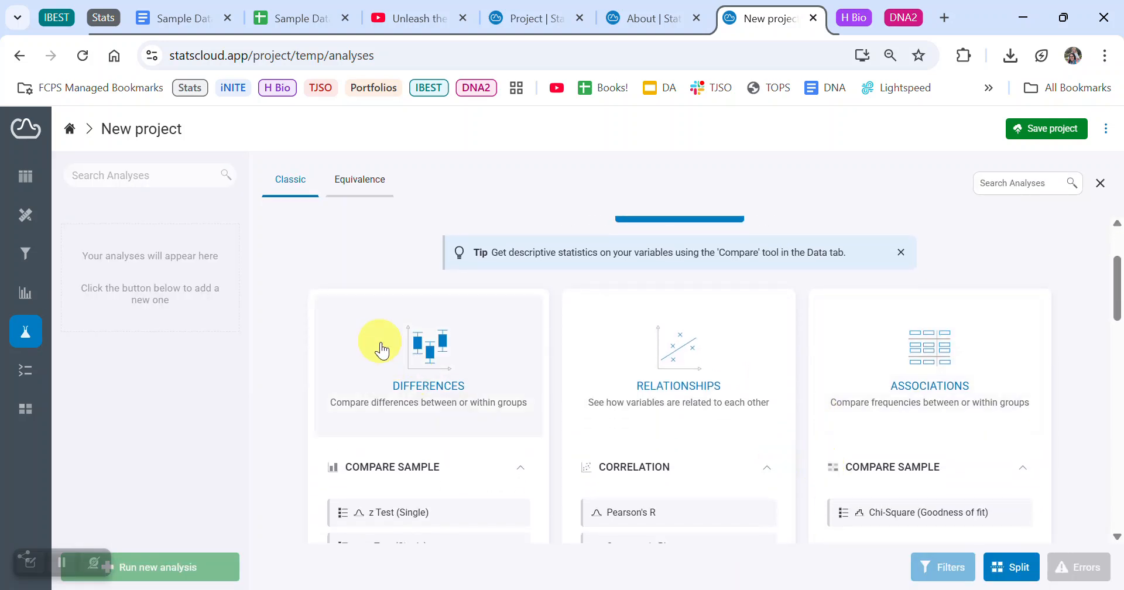
{"action": "scroll", "coordinate": [436, 408], "scroll_direction": "down", "scroll_amount": 5}
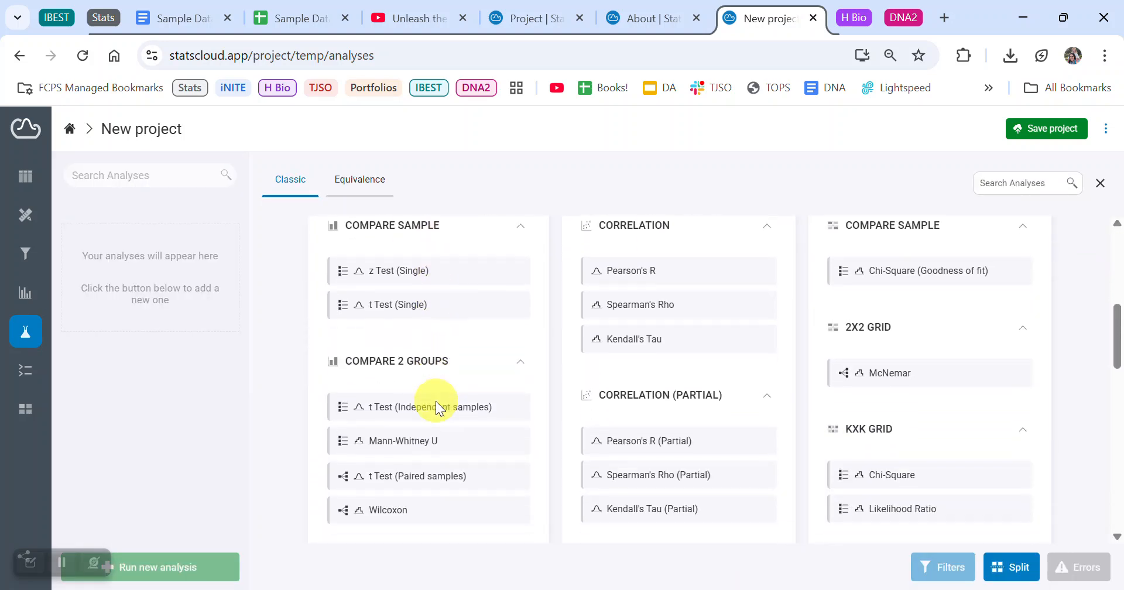
{"action": "scroll", "coordinate": [436, 408], "scroll_direction": "down", "scroll_amount": 2}
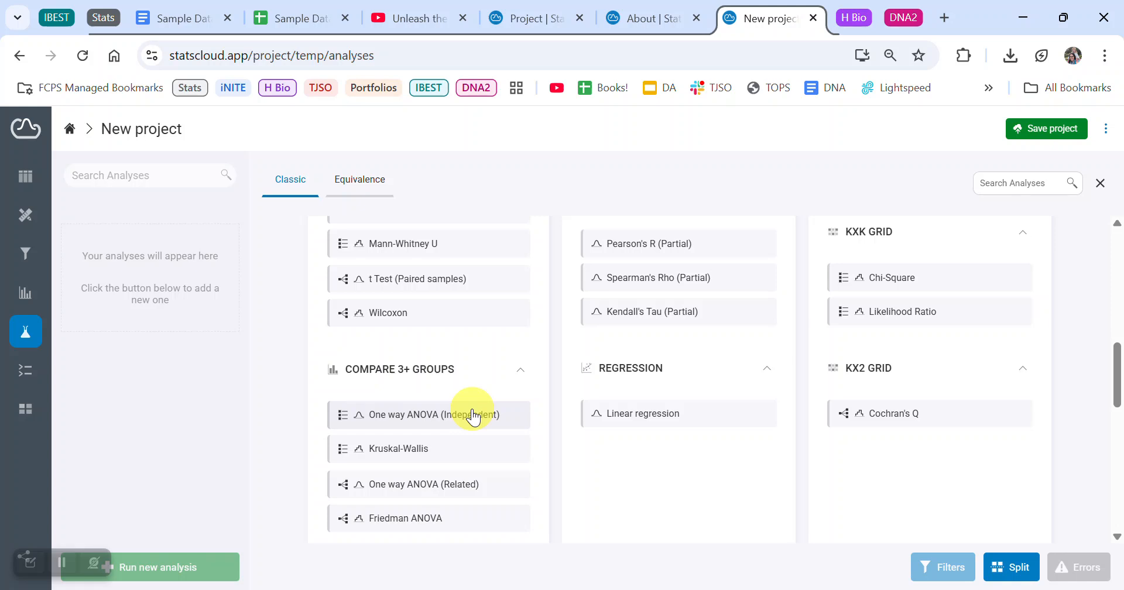
{"action": "left_click", "coordinate": [415, 423]}
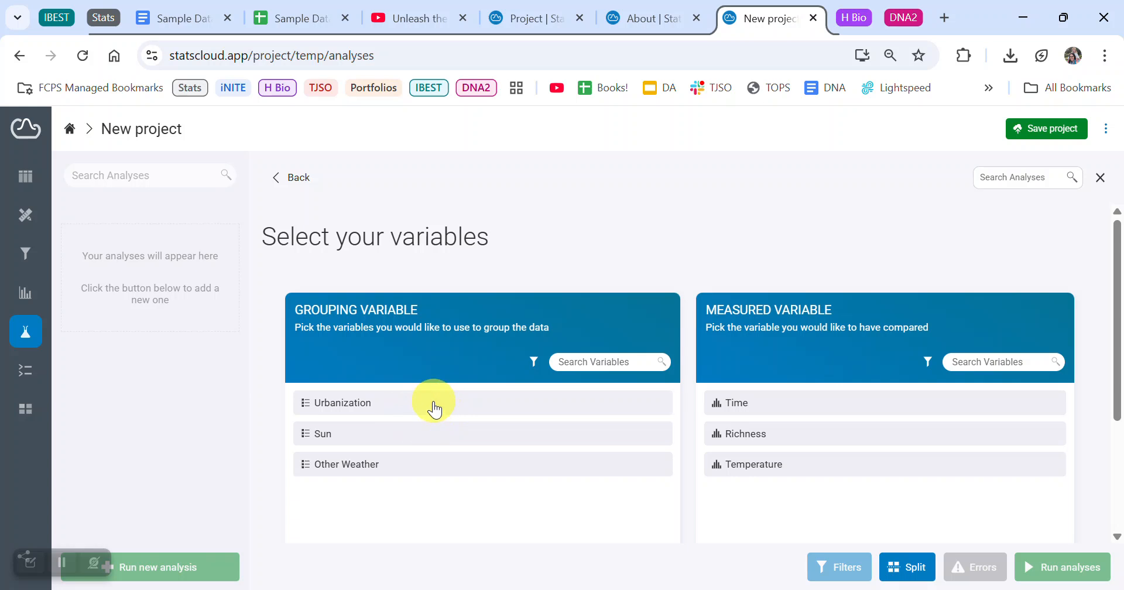
Set Urbanization as the grouping variable and Richness as the measured variable, and run the analysis
{"action": "left_click", "coordinate": [433, 407]}
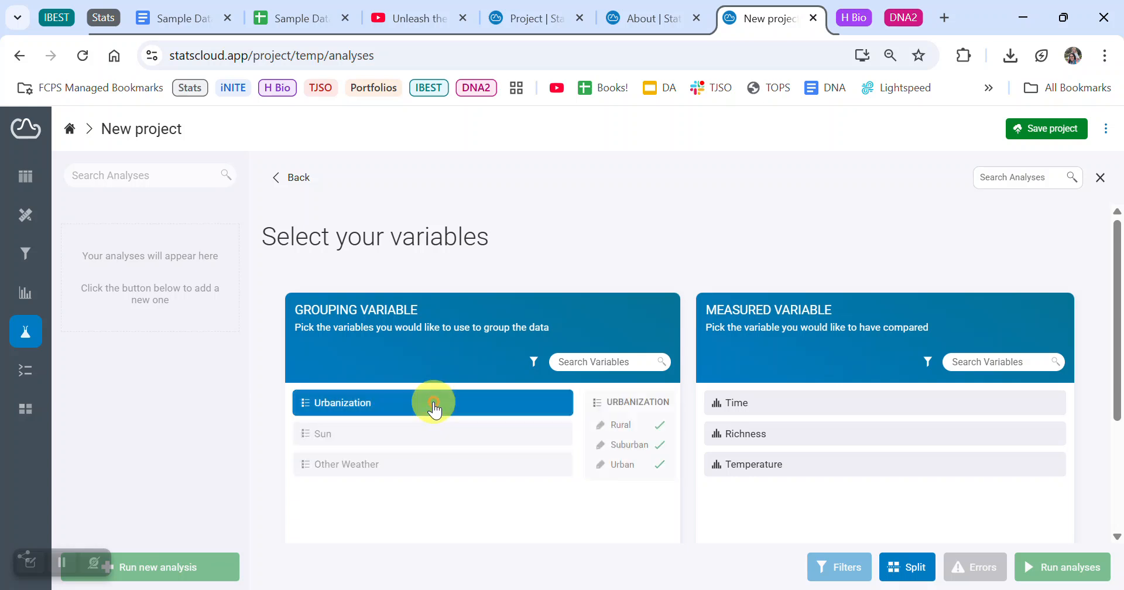
{"action": "left_click", "coordinate": [797, 441]}
{"action": "scroll", "coordinate": [912, 497], "scroll_direction": "down", "scroll_amount": 1}
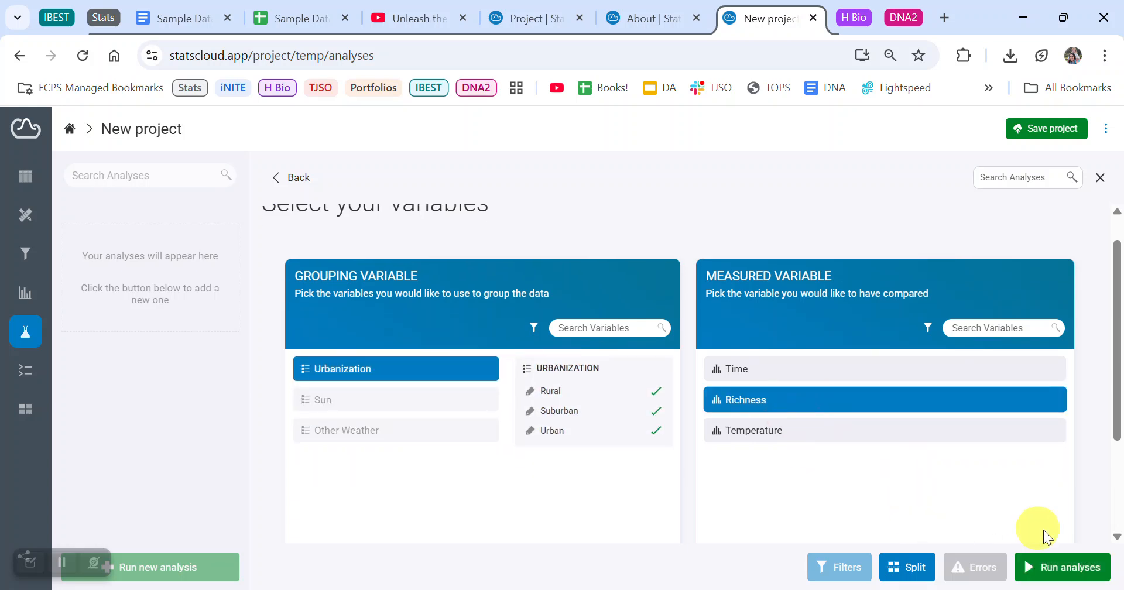
{"action": "left_click", "coordinate": [1066, 571]}
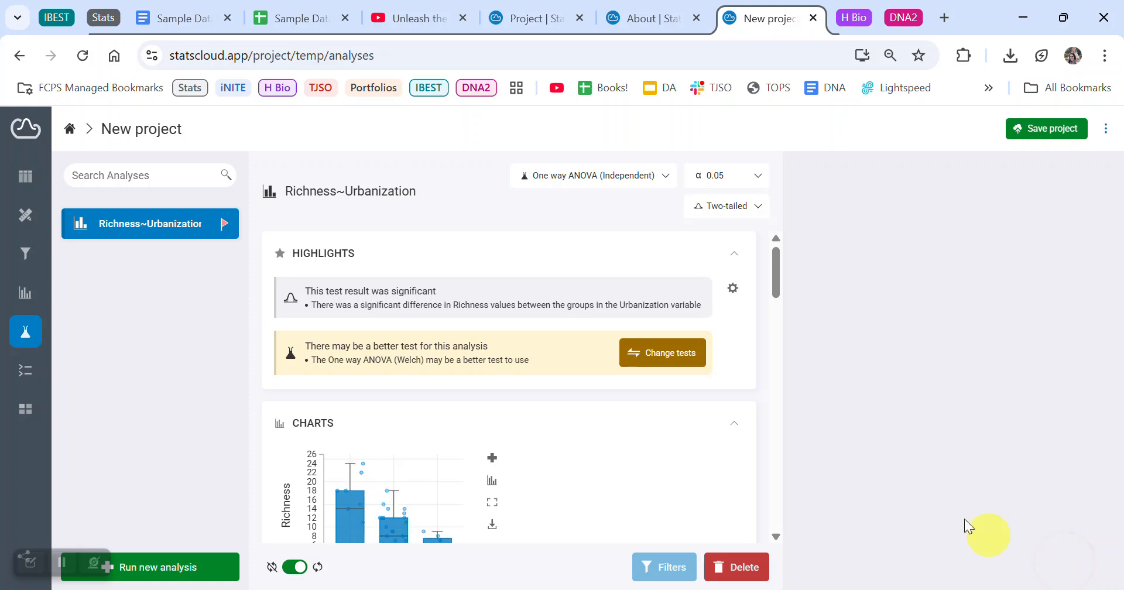
Add the box plot from the Richness~Urbanization analysis to the project's charts
{"action": "scroll", "coordinate": [731, 469], "scroll_direction": "down", "scroll_amount": 1}
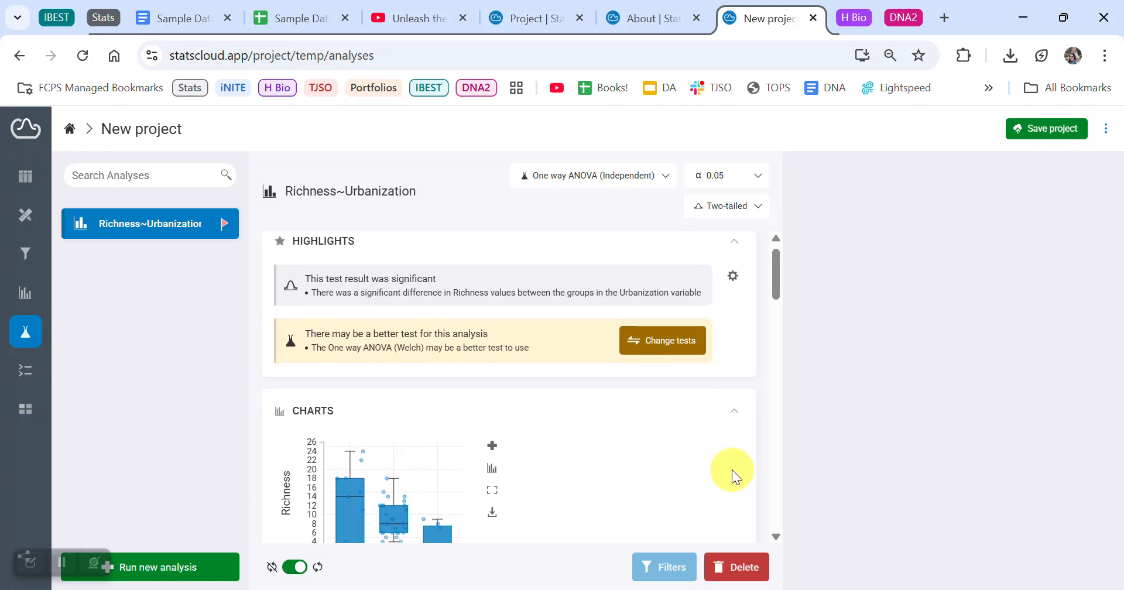
{"action": "scroll", "coordinate": [733, 471], "scroll_direction": "down", "scroll_amount": 1}
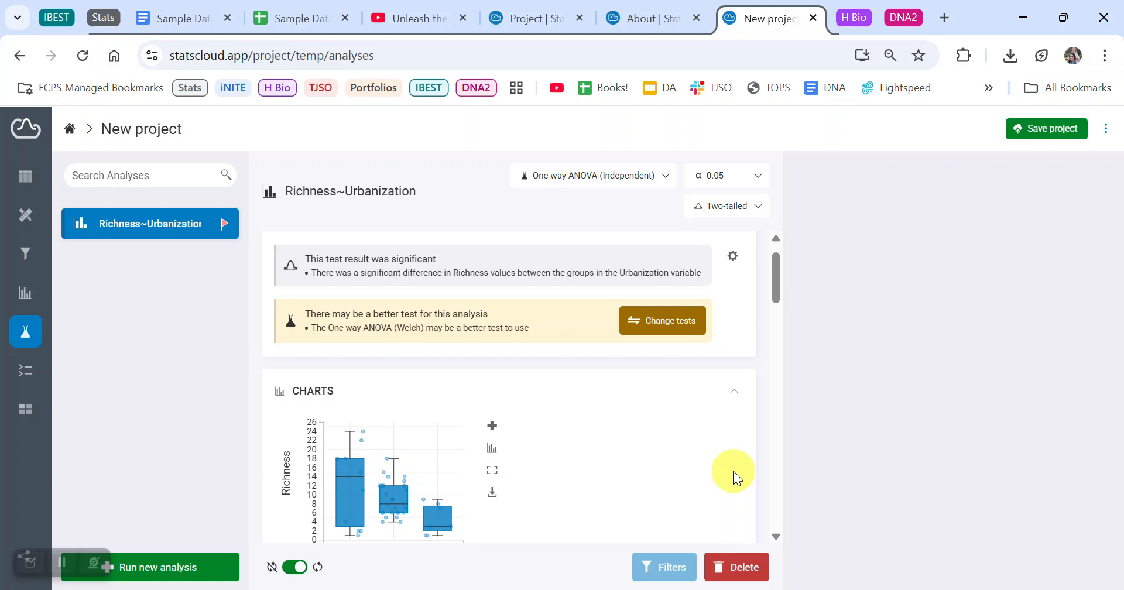
{"action": "scroll", "coordinate": [733, 470], "scroll_direction": "down", "scroll_amount": 3}
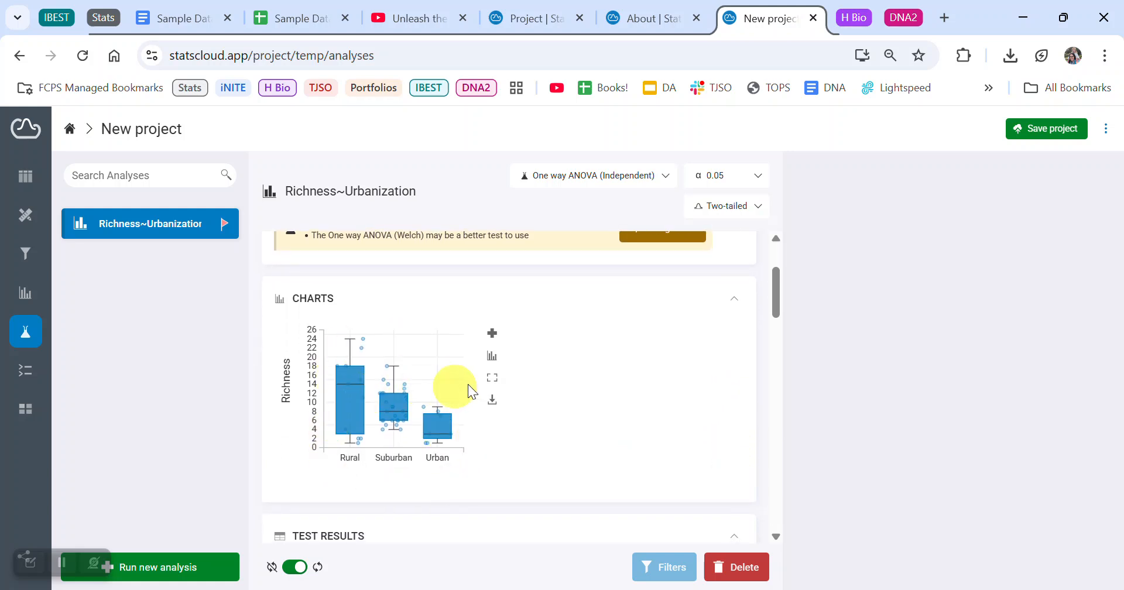
{"action": "left_click", "coordinate": [492, 335]}
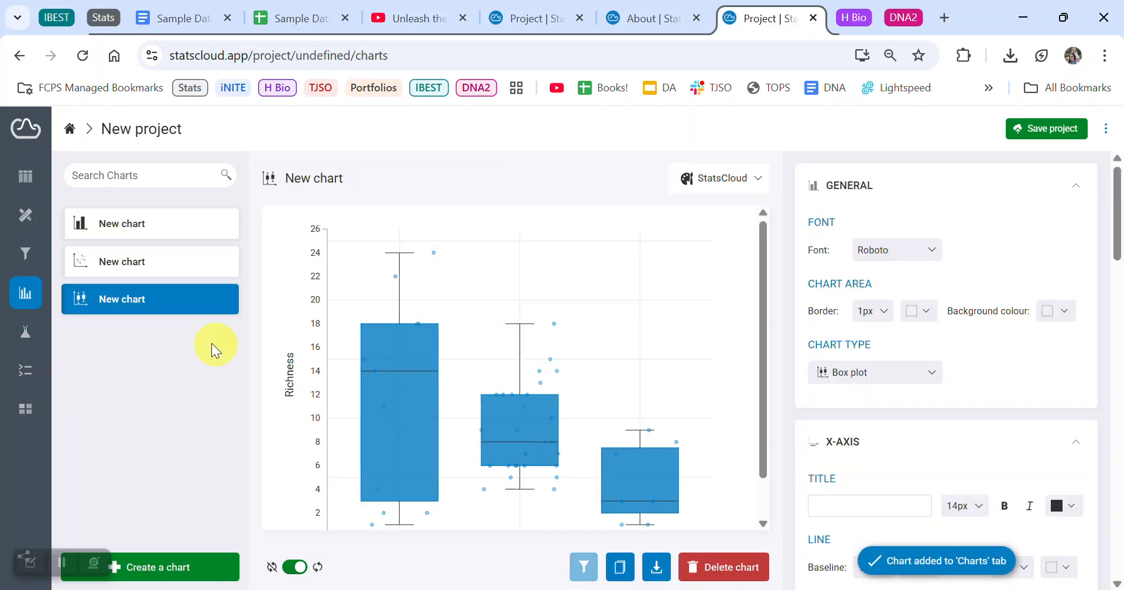
Return to the ANOVA analysis and review the box plot's chart type, values and intervals options, keeping them as set
{"action": "left_click", "coordinate": [25, 332]}
{"action": "scroll", "coordinate": [501, 423], "scroll_direction": "down", "scroll_amount": 2}
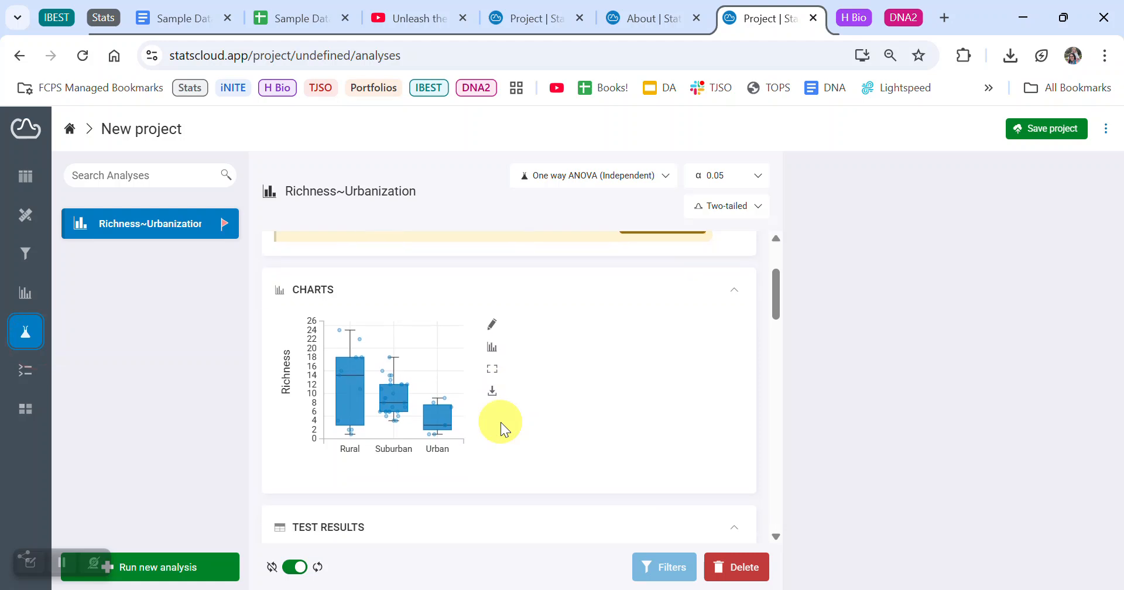
{"action": "left_click", "coordinate": [491, 349]}
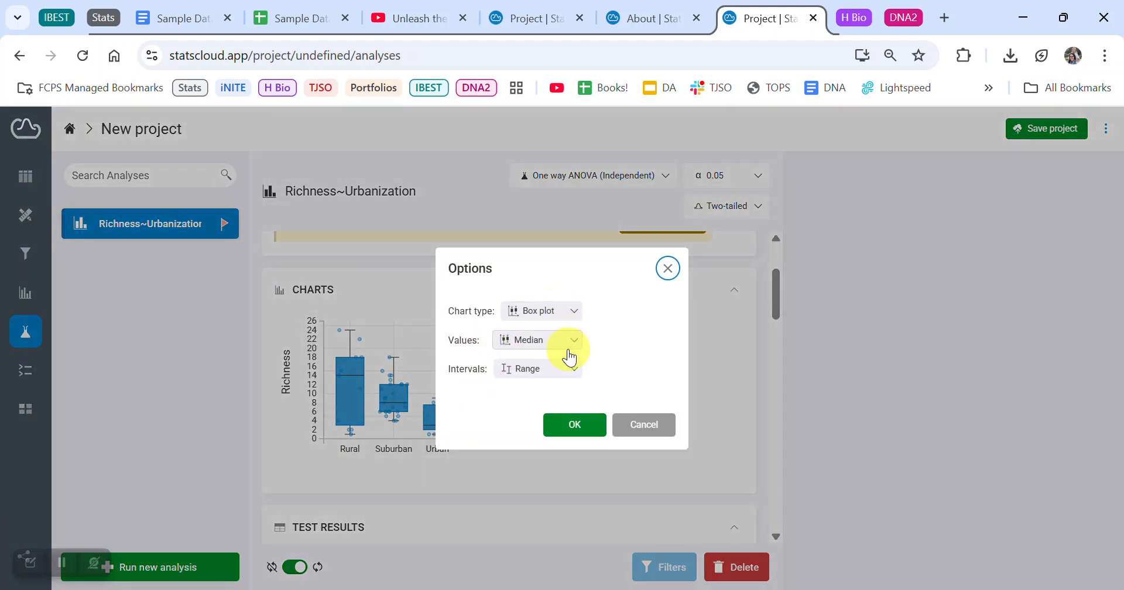
{"action": "left_click", "coordinate": [575, 425]}
Examine the f Test results table, including the descriptive statistics, f, p and effect size columns
{"action": "scroll", "coordinate": [638, 416], "scroll_direction": "down", "scroll_amount": 2}
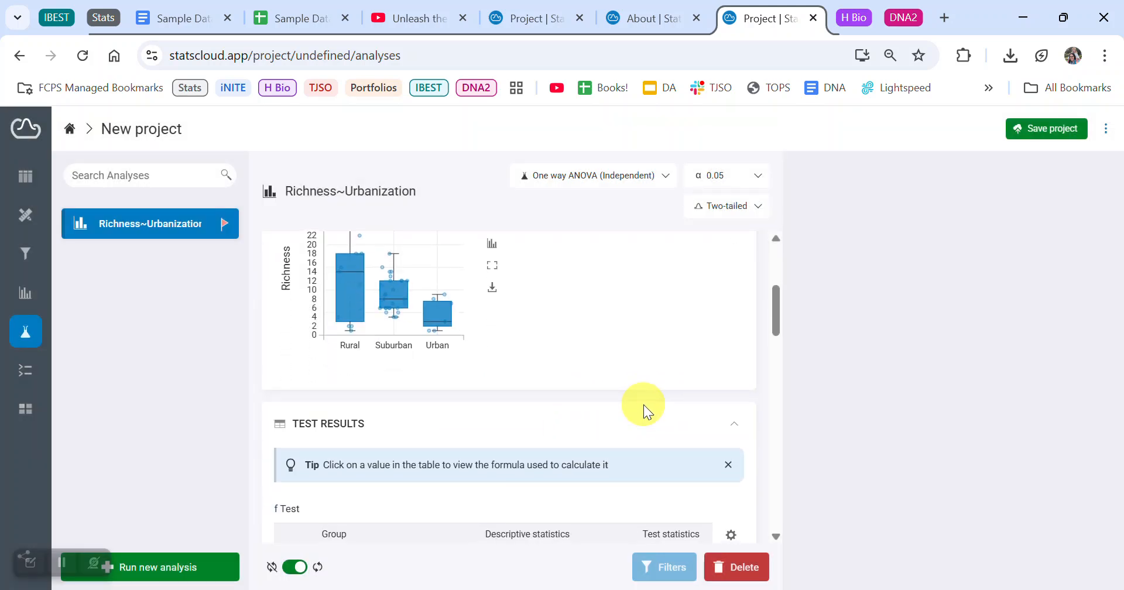
{"action": "scroll", "coordinate": [644, 405], "scroll_direction": "down", "scroll_amount": 3}
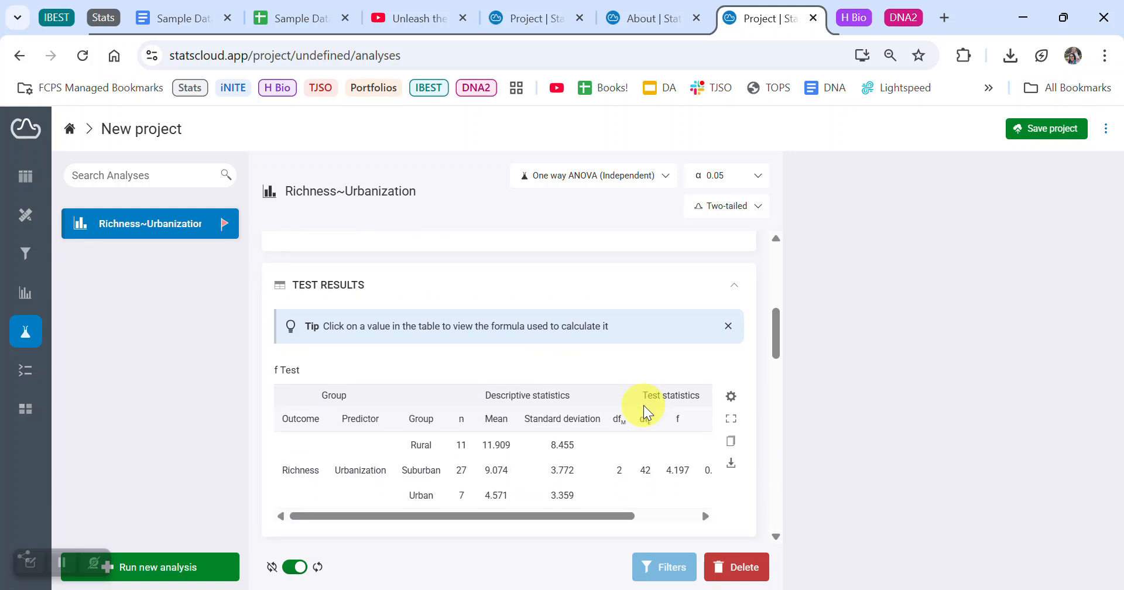
{"action": "scroll", "coordinate": [645, 412], "scroll_direction": "down", "scroll_amount": 1}
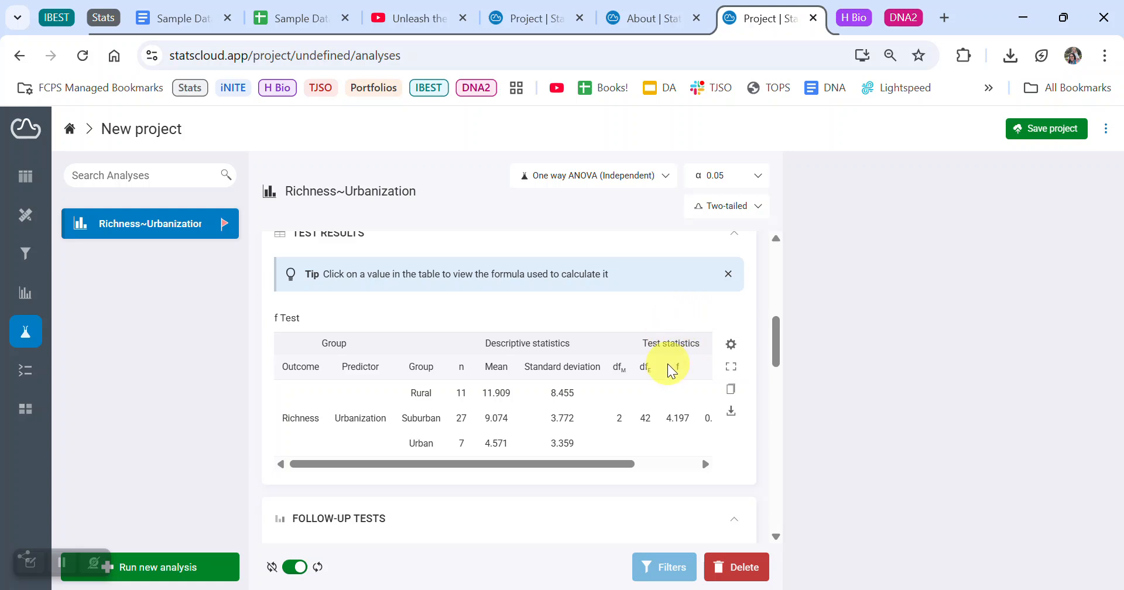
{"action": "scroll", "coordinate": [673, 413], "scroll_direction": "right", "scroll_amount": 3}
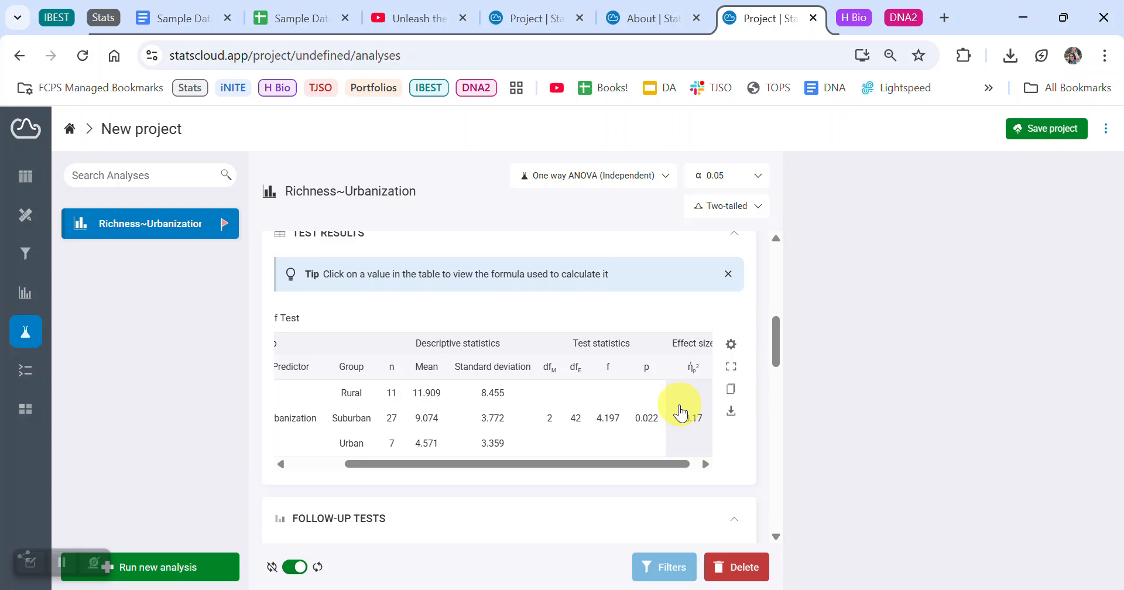
{"action": "scroll", "coordinate": [443, 403], "scroll_direction": "left", "scroll_amount": 3}
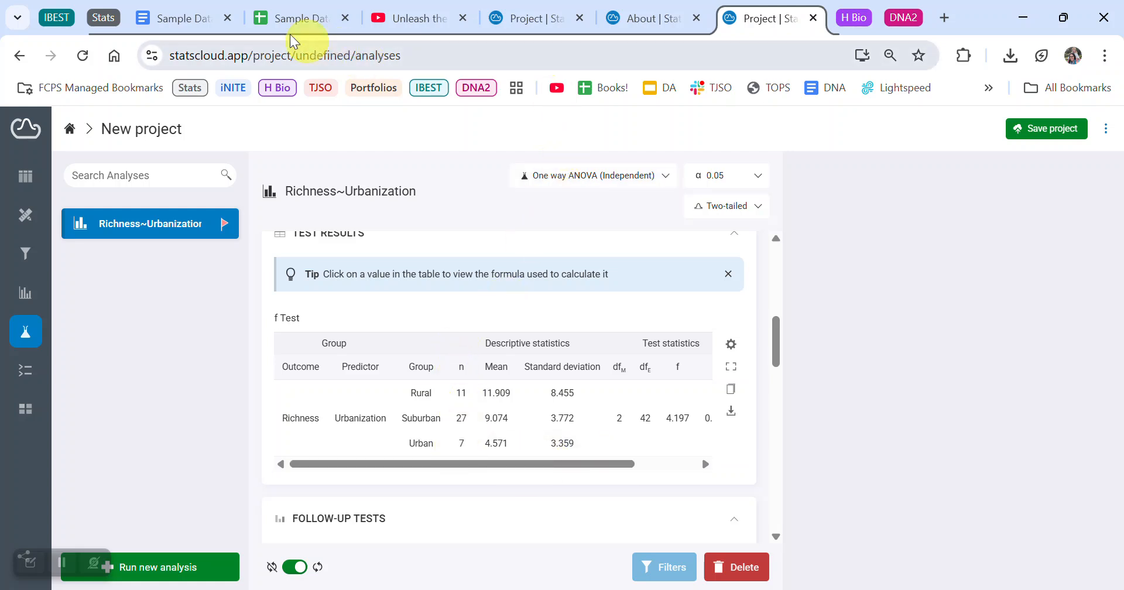
Switch to the bird abundance spreadsheet and check the count, average and SD in Pivot Table 3 and the Urbanization and Richness sheet
{"action": "left_click", "coordinate": [290, 18]}
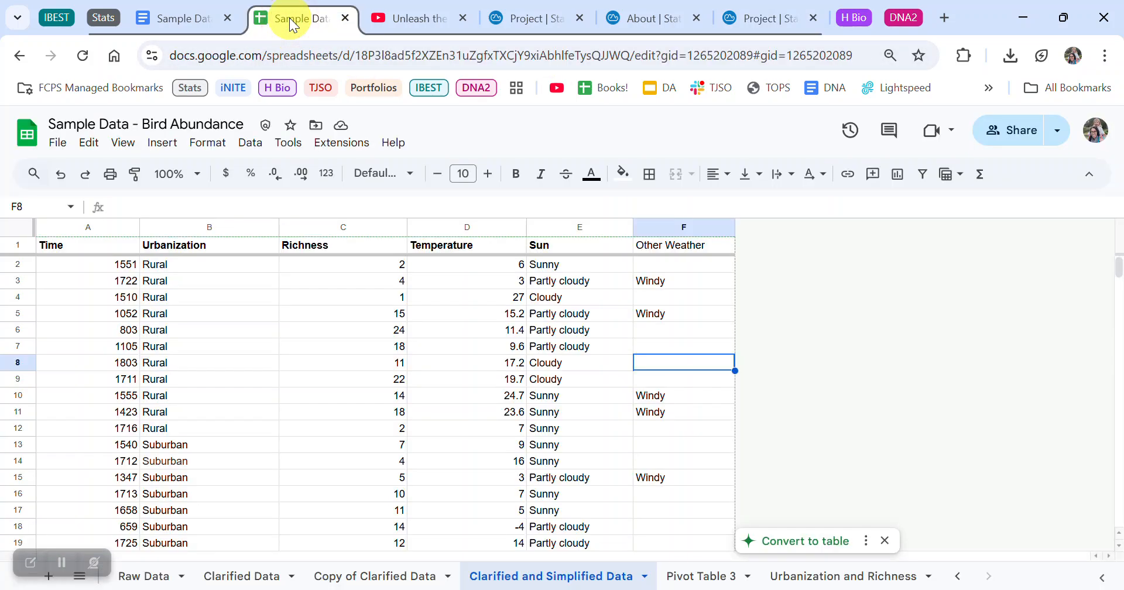
{"action": "left_click", "coordinate": [700, 576]}
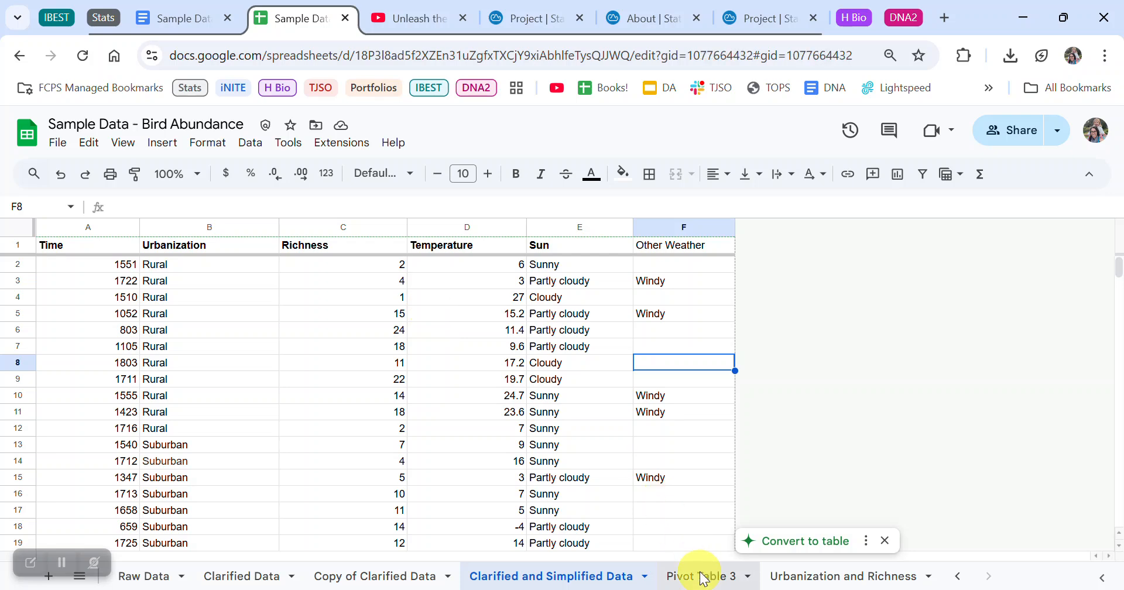
{"action": "right_click", "coordinate": [701, 576]}
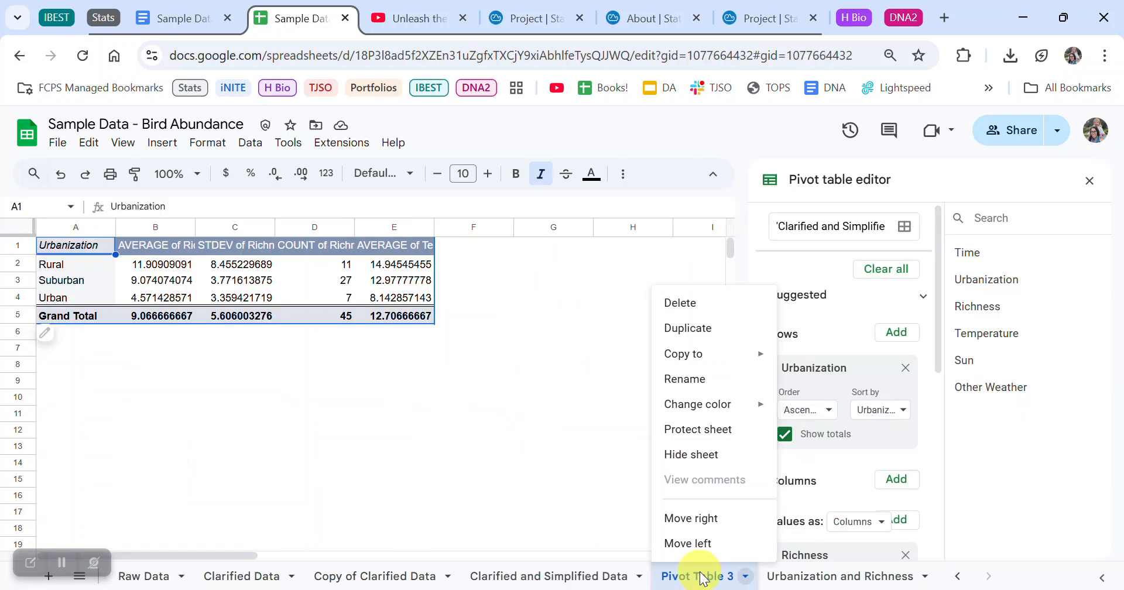
{"action": "left_click", "coordinate": [783, 577]}
{"action": "right_click", "coordinate": [784, 576]}
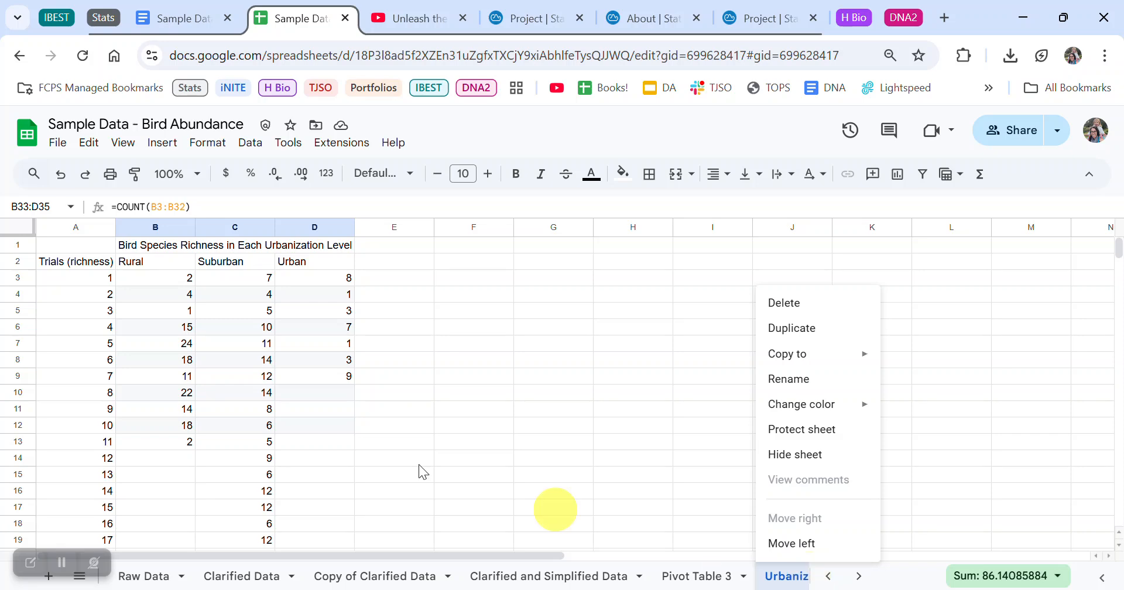
{"action": "scroll", "coordinate": [370, 433], "scroll_direction": "down", "scroll_amount": 7}
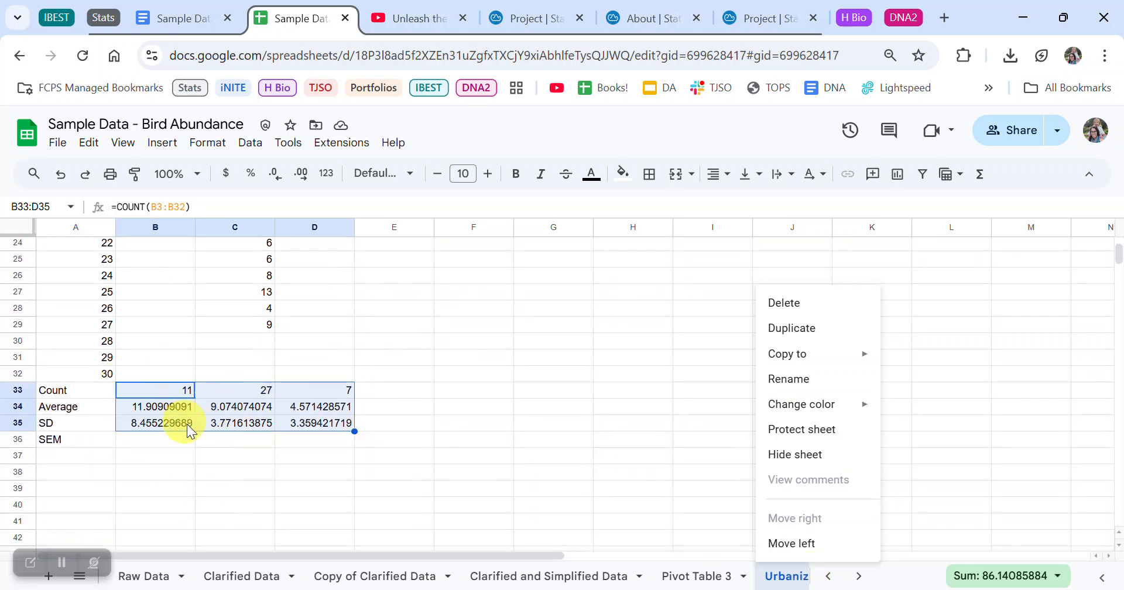
Return to StatsCloud and examine the ANOVA's p value and effect size along with the Tukey Kramer follow-up comparisons
{"action": "left_click", "coordinate": [767, 12]}
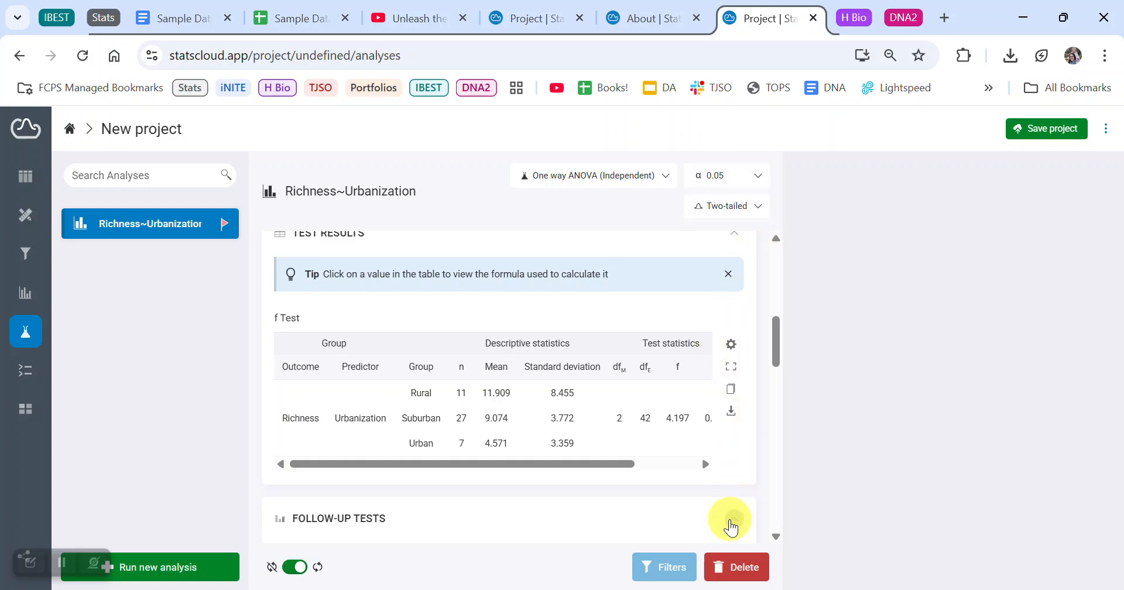
{"action": "left_click_drag", "start_coordinate": [592, 462], "coordinate": [666, 462]}
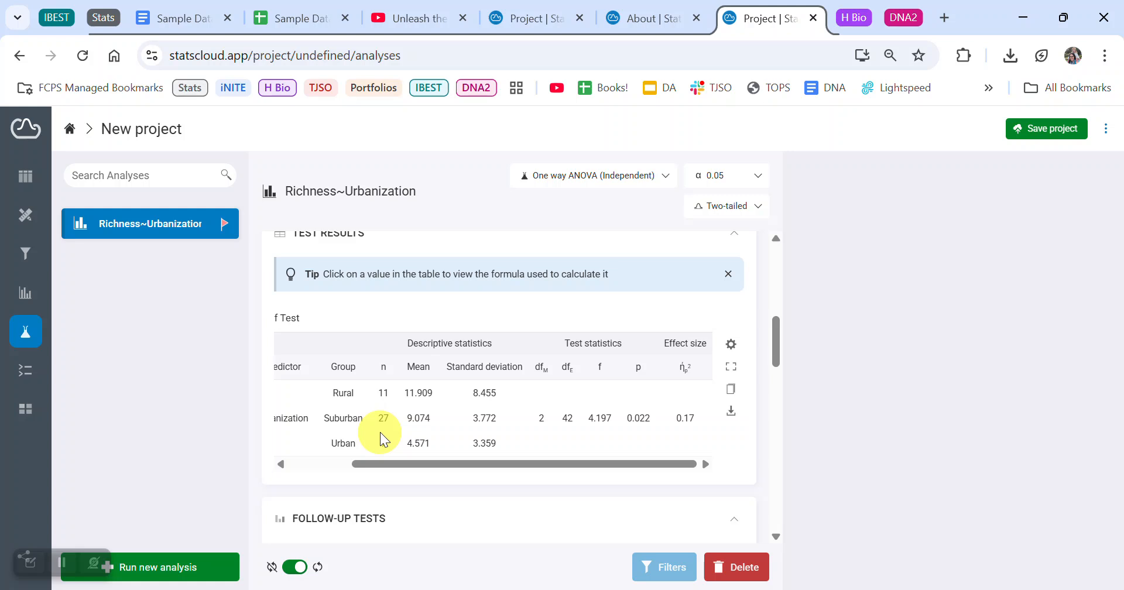
{"action": "scroll", "coordinate": [380, 432], "scroll_direction": "down", "scroll_amount": 3}
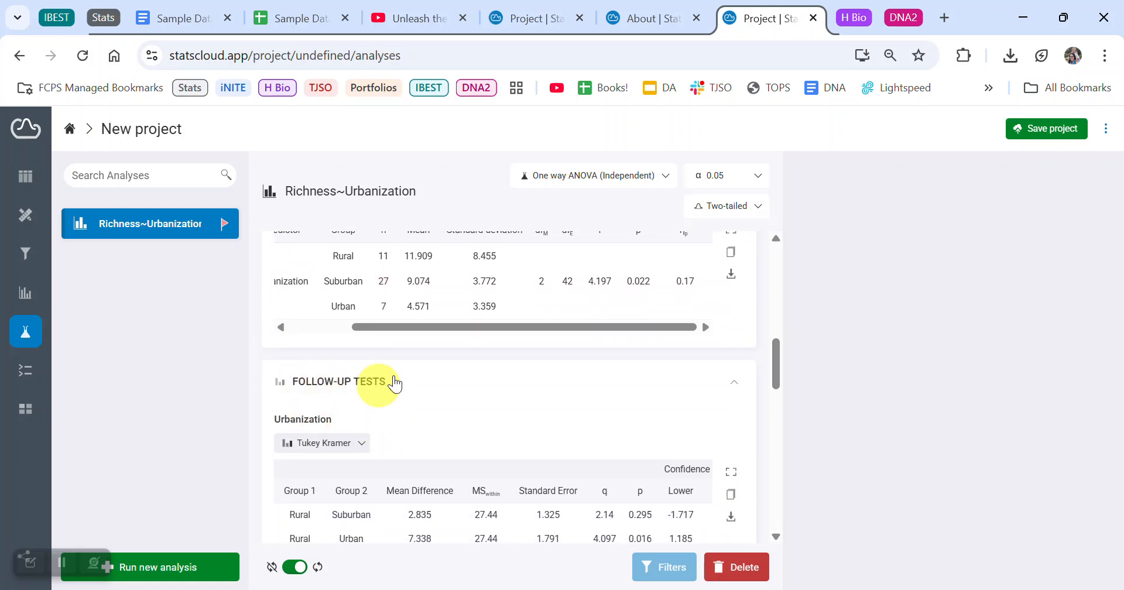
{"action": "scroll", "coordinate": [404, 391], "scroll_direction": "down", "scroll_amount": 1}
{"action": "scroll", "coordinate": [407, 391], "scroll_direction": "down", "scroll_amount": 1}
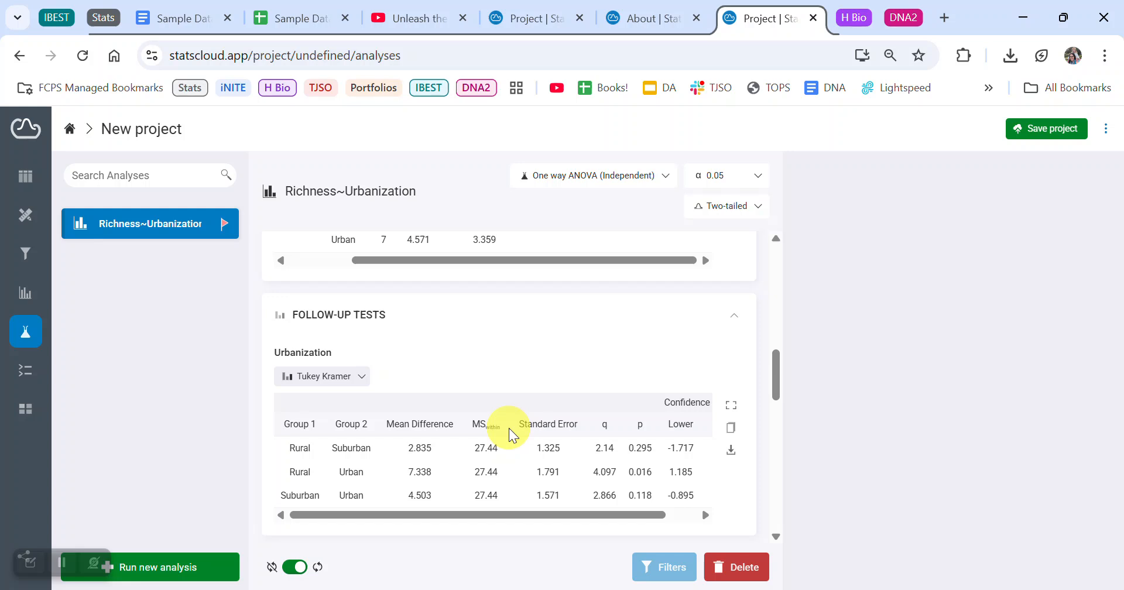
Open the richness bar chart and set its x-axis title to "Levels of Urbanization"
{"action": "scroll", "coordinate": [592, 343], "scroll_direction": "up", "scroll_amount": 10}
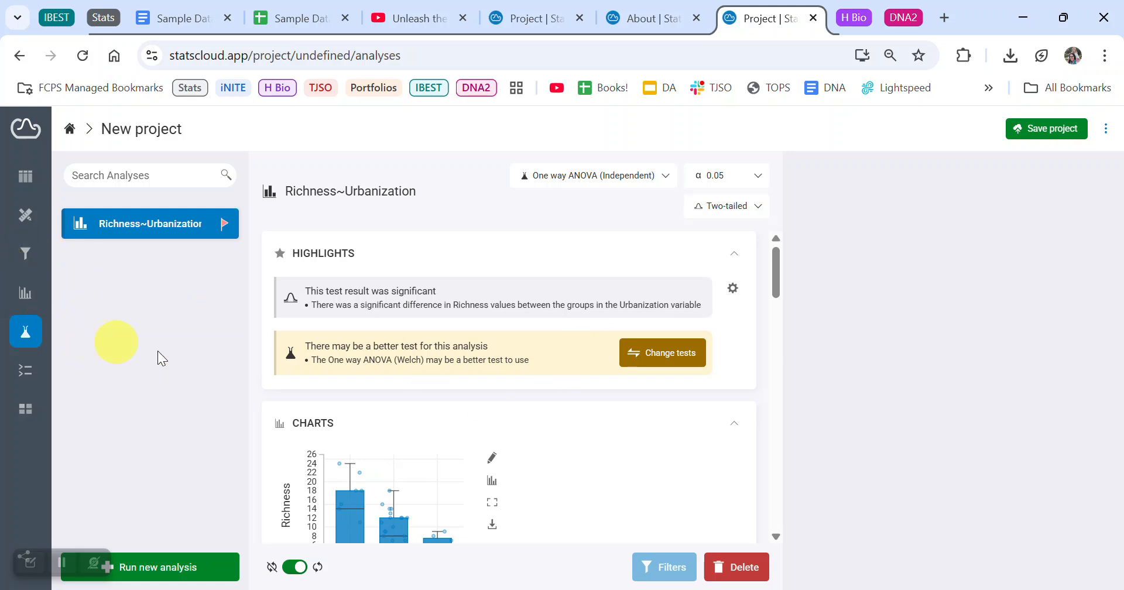
{"action": "left_click", "coordinate": [25, 293]}
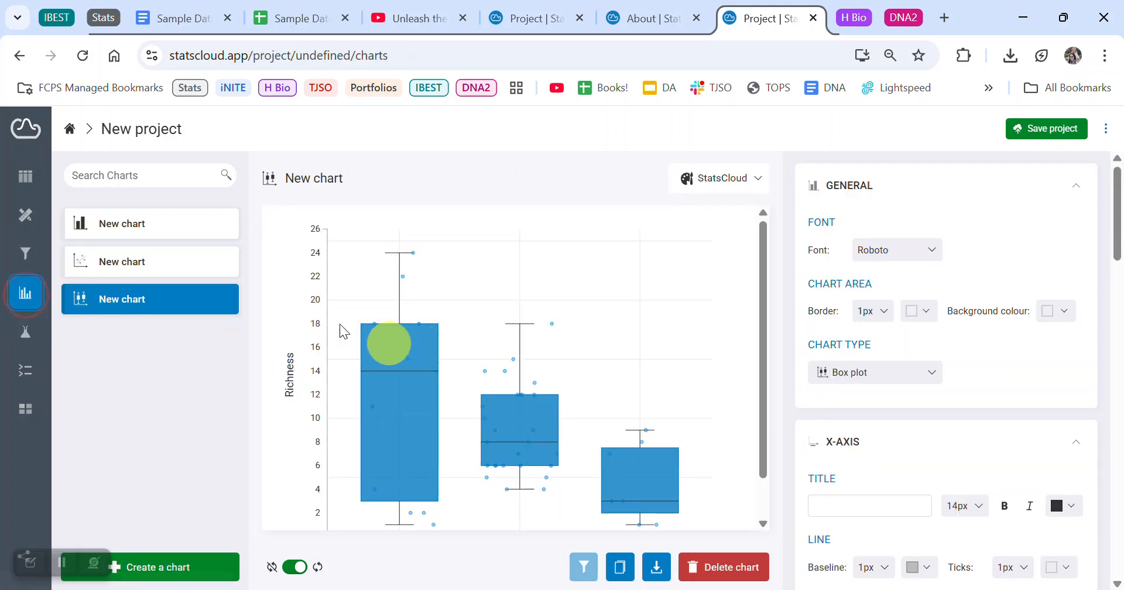
{"action": "left_click", "coordinate": [174, 223]}
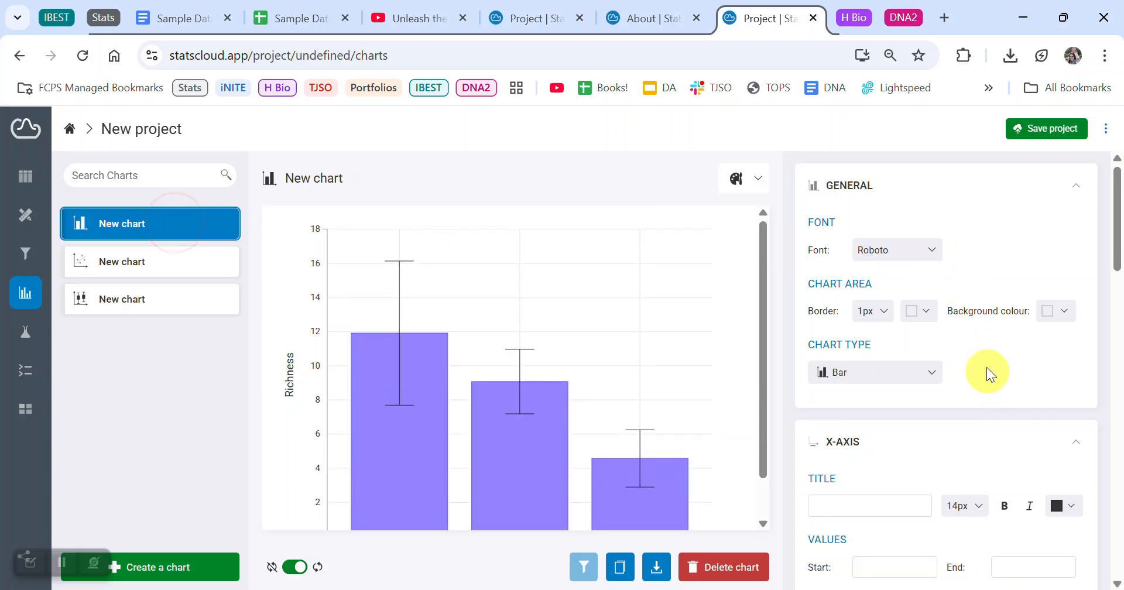
{"action": "scroll", "coordinate": [989, 376], "scroll_direction": "down", "scroll_amount": 1}
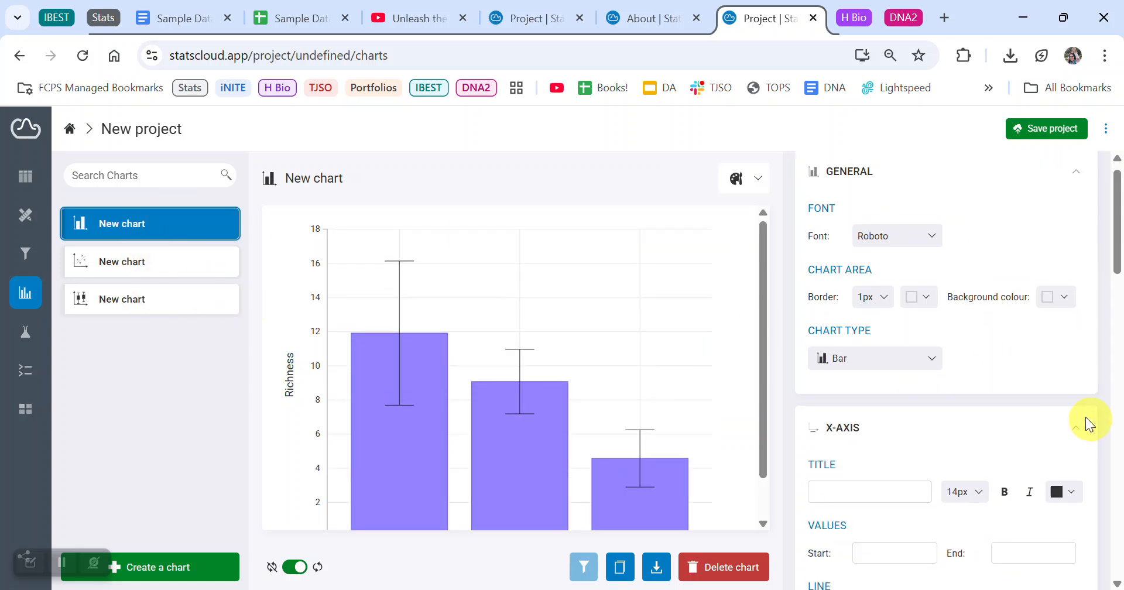
{"action": "scroll", "coordinate": [1013, 389], "scroll_direction": "down", "scroll_amount": 5}
{"action": "scroll", "coordinate": [1013, 388], "scroll_direction": "up", "scroll_amount": 1}
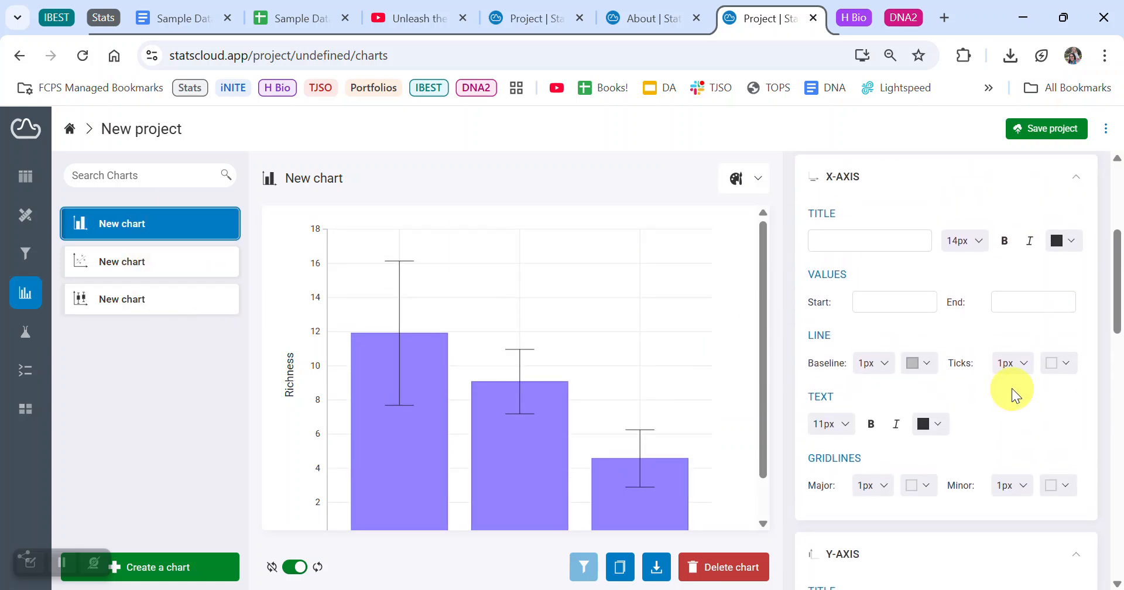
{"action": "left_click", "coordinate": [866, 241]}
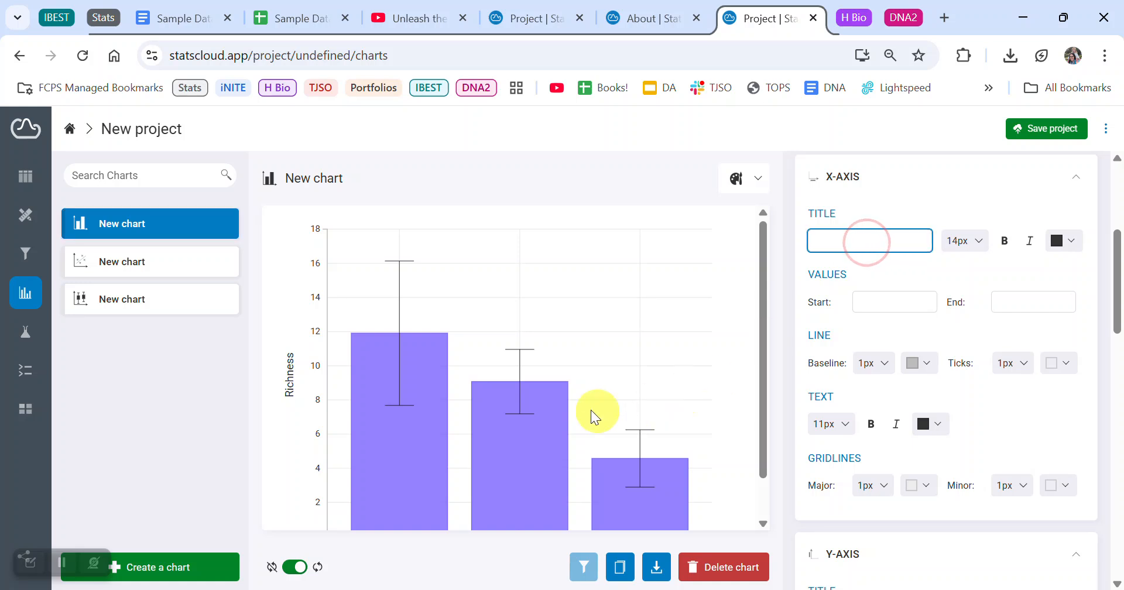
{"action": "scroll", "coordinate": [591, 410], "scroll_direction": "down", "scroll_amount": 2}
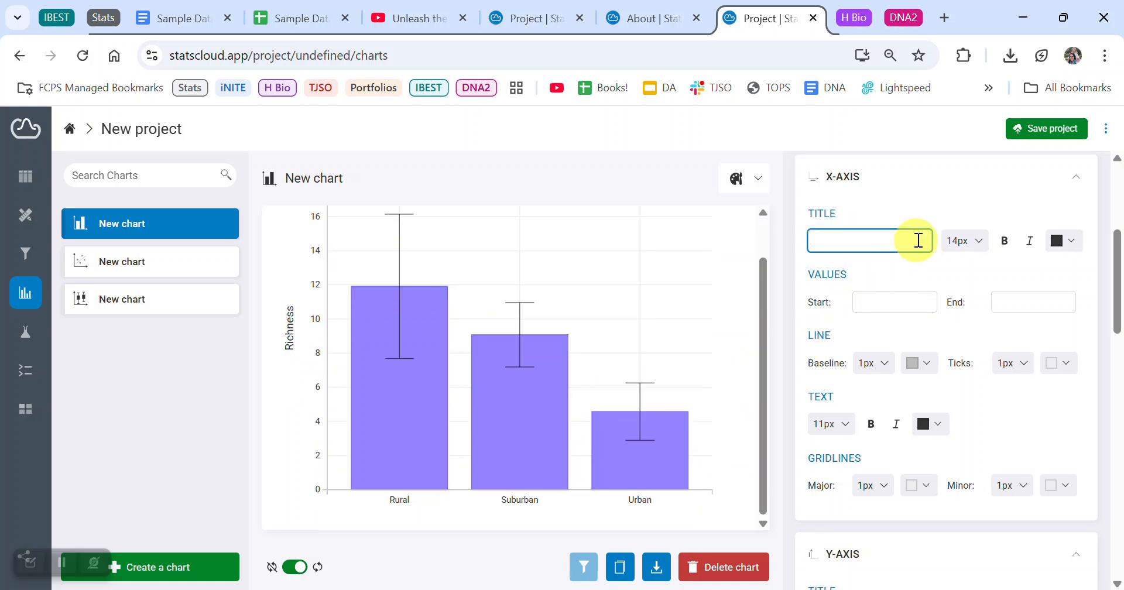
{"action": "type", "text": "Levels of Urbanization"}
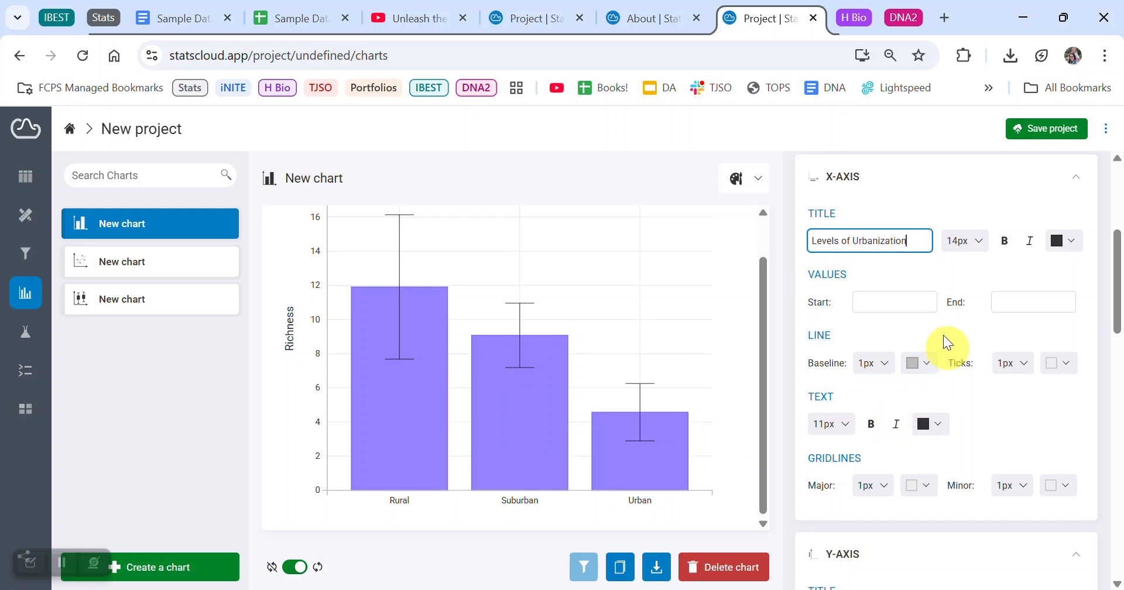
{"action": "left_click", "coordinate": [896, 296]}
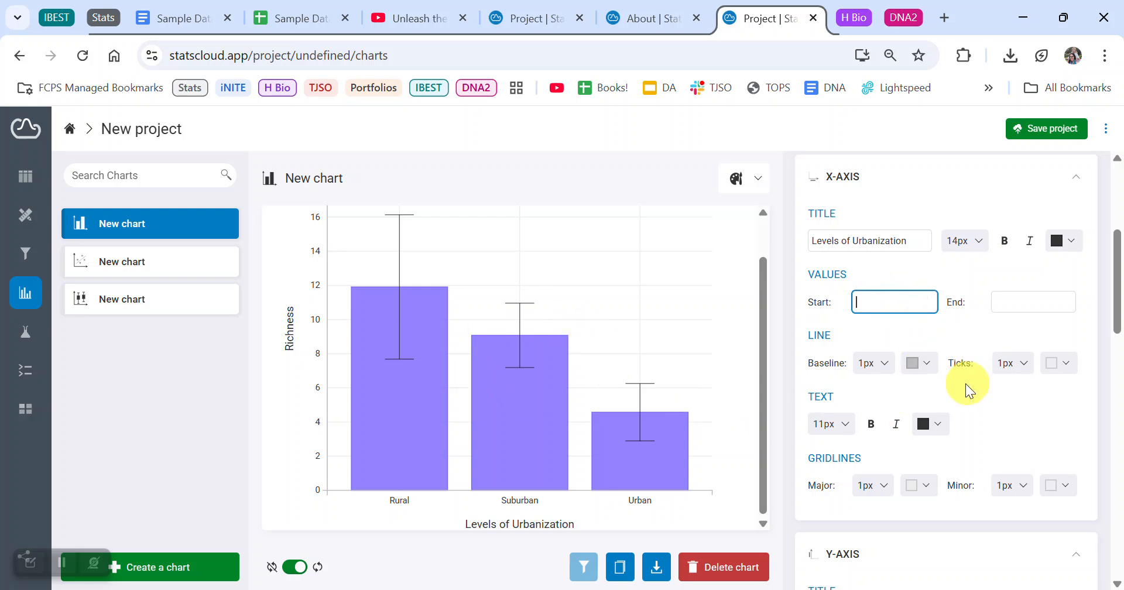
Set the bar chart's y-axis title to "Species Richness"
{"action": "scroll", "coordinate": [968, 384], "scroll_direction": "down", "scroll_amount": 4}
{"action": "scroll", "coordinate": [958, 365], "scroll_direction": "up", "scroll_amount": 1}
{"action": "scroll", "coordinate": [958, 365], "scroll_direction": "down", "scroll_amount": 1}
{"action": "left_click", "coordinate": [814, 384]}
{"action": "type", "text": "Species Richness"}
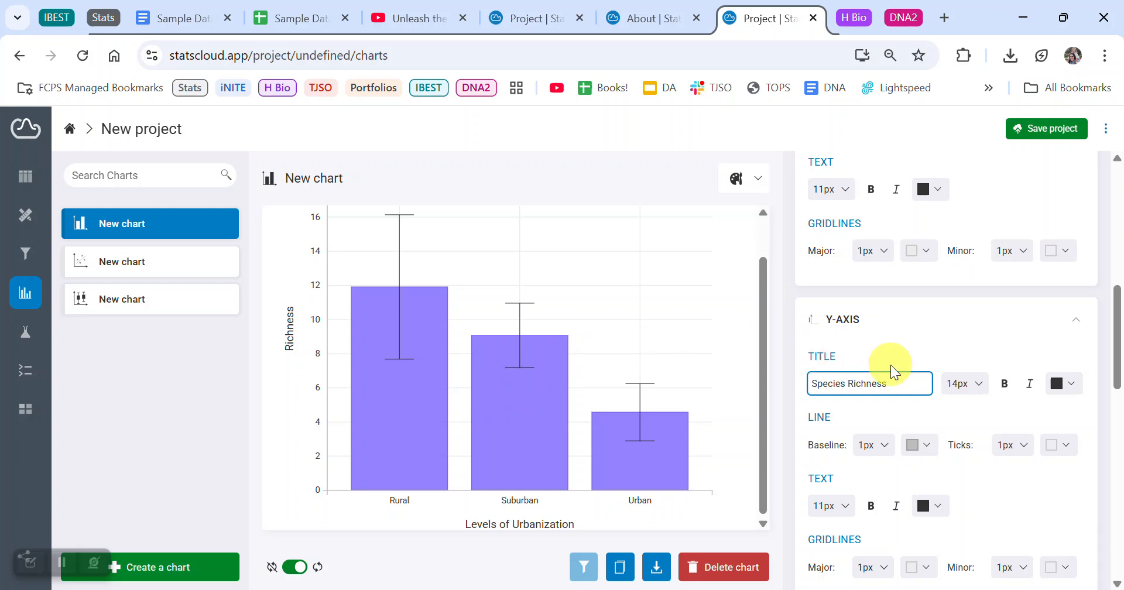
Review the bar chart's values, intervals, points and general settings, and view the bar colour palette without picking a new colour
{"action": "scroll", "coordinate": [927, 413], "scroll_direction": "down", "scroll_amount": 9}
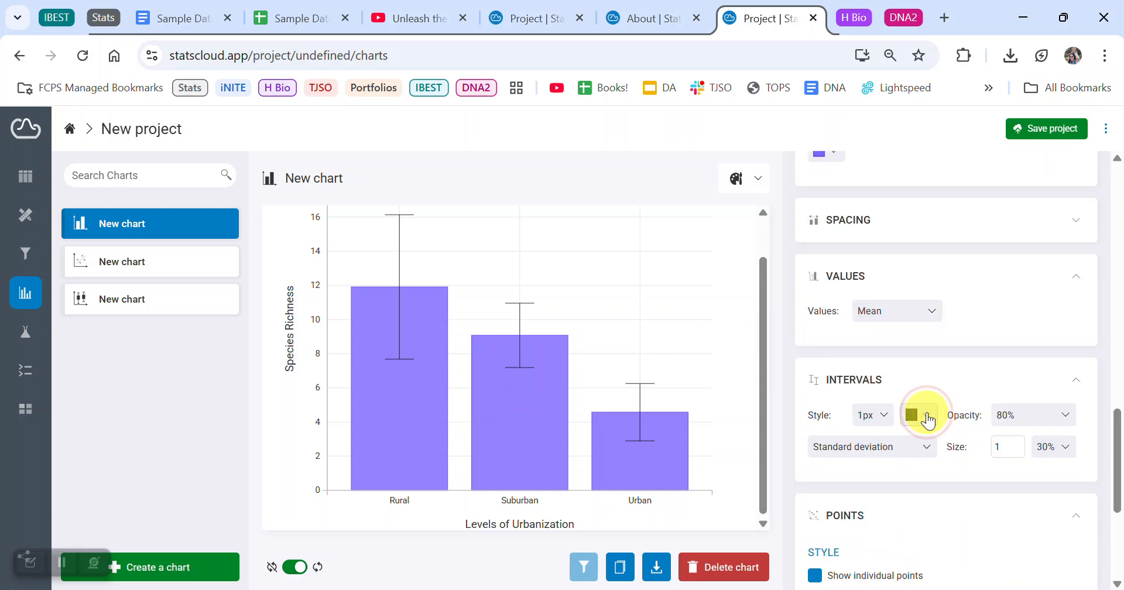
{"action": "scroll", "coordinate": [927, 419], "scroll_direction": "down", "scroll_amount": 2}
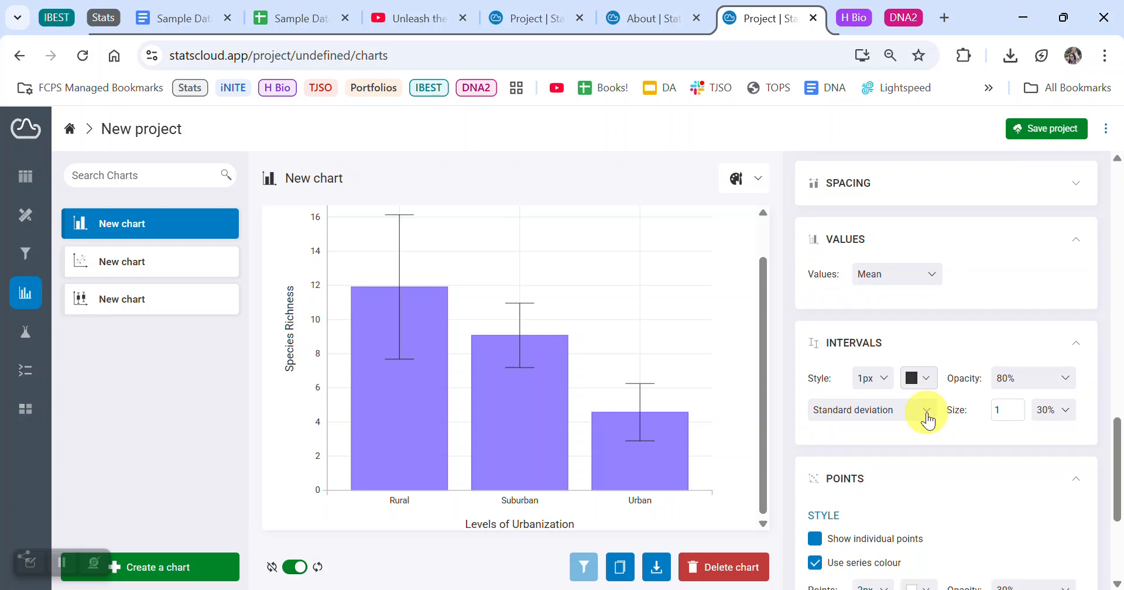
{"action": "scroll", "coordinate": [584, 380], "scroll_direction": "up", "scroll_amount": 1}
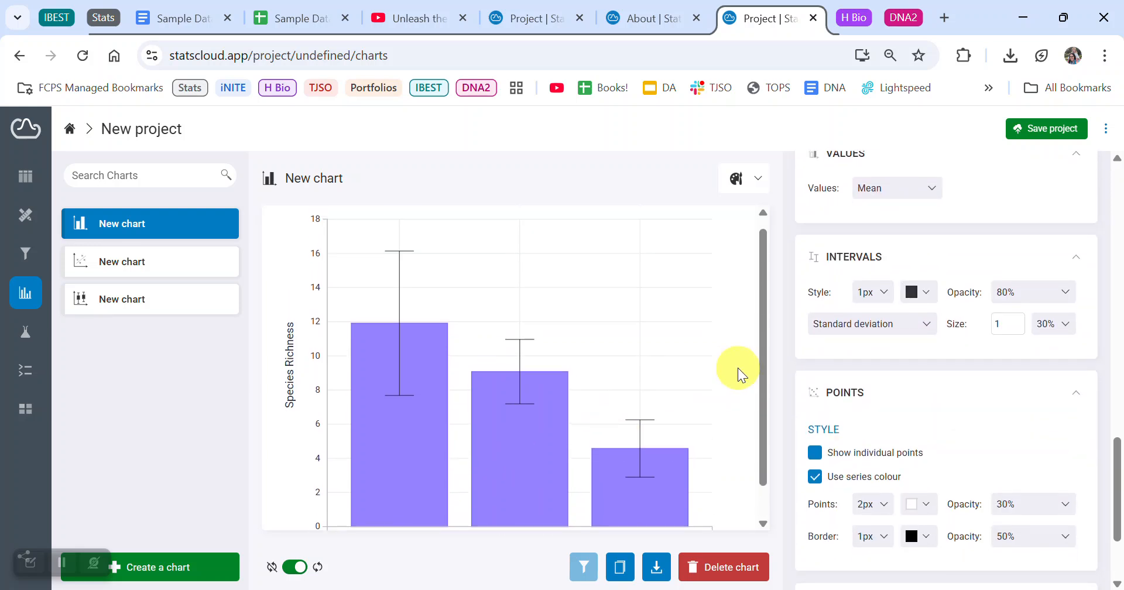
{"action": "scroll", "coordinate": [979, 423], "scroll_direction": "down", "scroll_amount": 2}
{"action": "scroll", "coordinate": [979, 423], "scroll_direction": "up", "scroll_amount": 8}
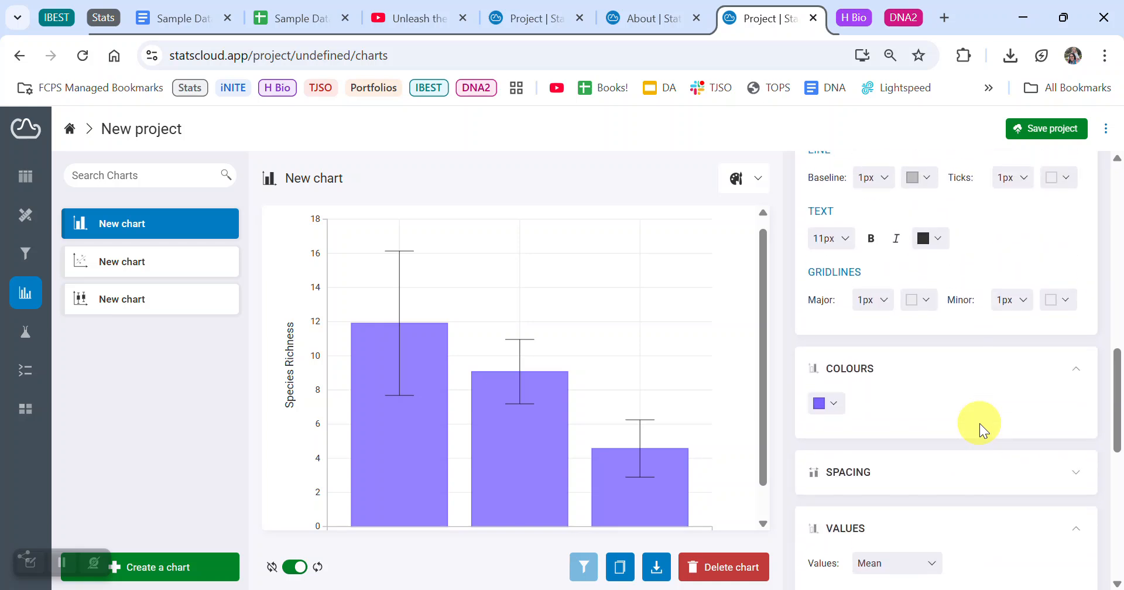
{"action": "scroll", "coordinate": [979, 423], "scroll_direction": "up", "scroll_amount": 1}
{"action": "left_click", "coordinate": [834, 440]}
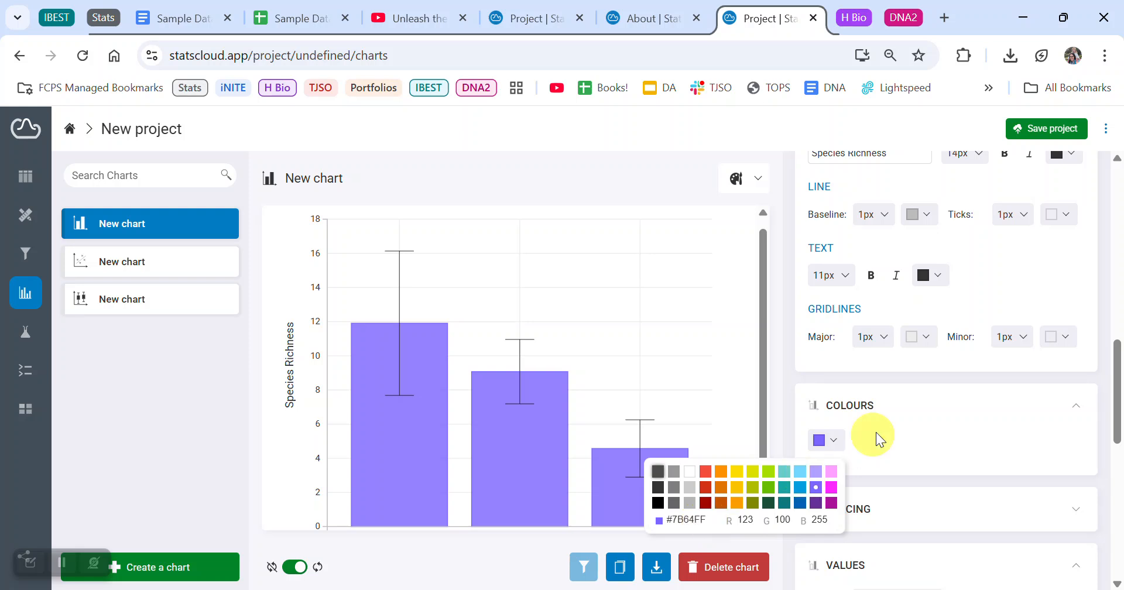
{"action": "left_click", "coordinate": [943, 437]}
{"action": "scroll", "coordinate": [943, 437], "scroll_direction": "up", "scroll_amount": 8}
{"action": "scroll", "coordinate": [943, 437], "scroll_direction": "up", "scroll_amount": 4}
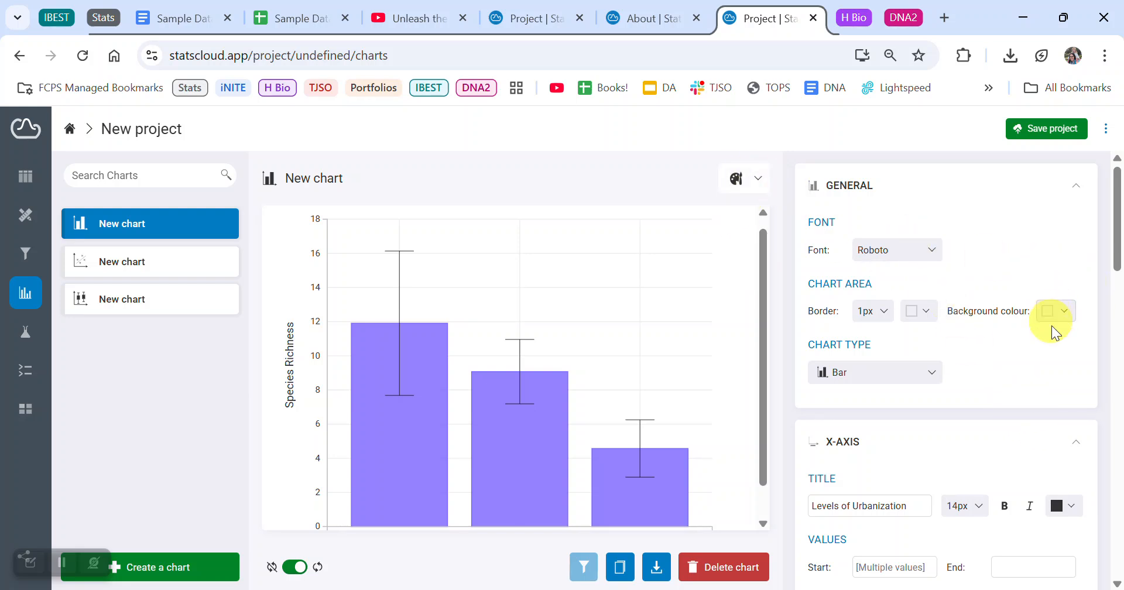
{"action": "scroll", "coordinate": [1046, 448], "scroll_direction": "down", "scroll_amount": 10}
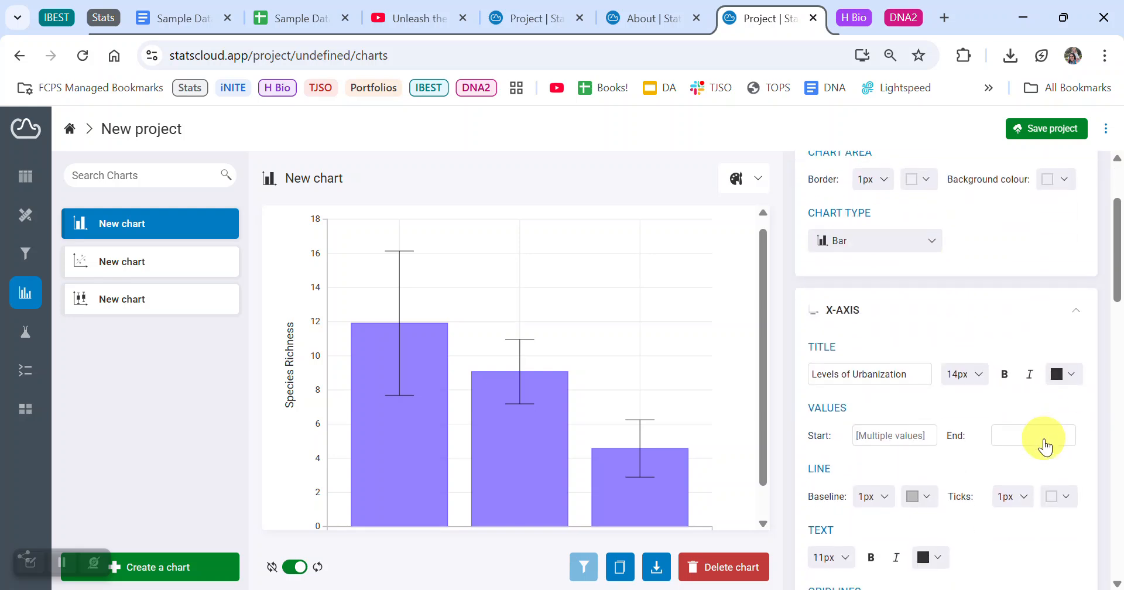
{"action": "scroll", "coordinate": [1045, 438], "scroll_direction": "down", "scroll_amount": 1}
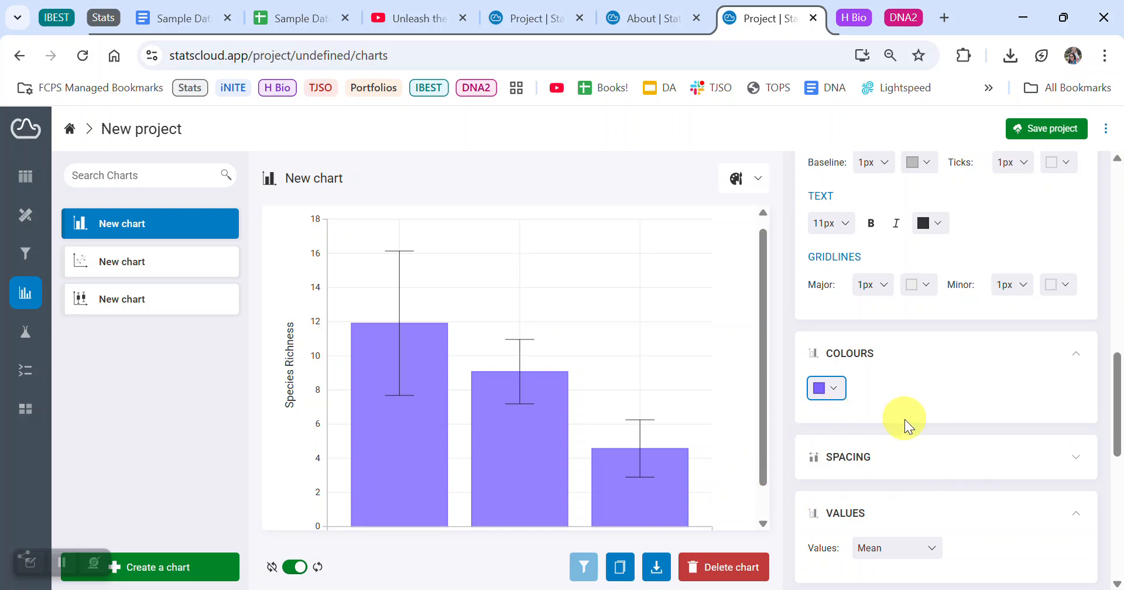
Open the project's generated code and examine the R script's data definitions, chart code and one way ANOVA code
{"action": "left_click", "coordinate": [25, 370]}
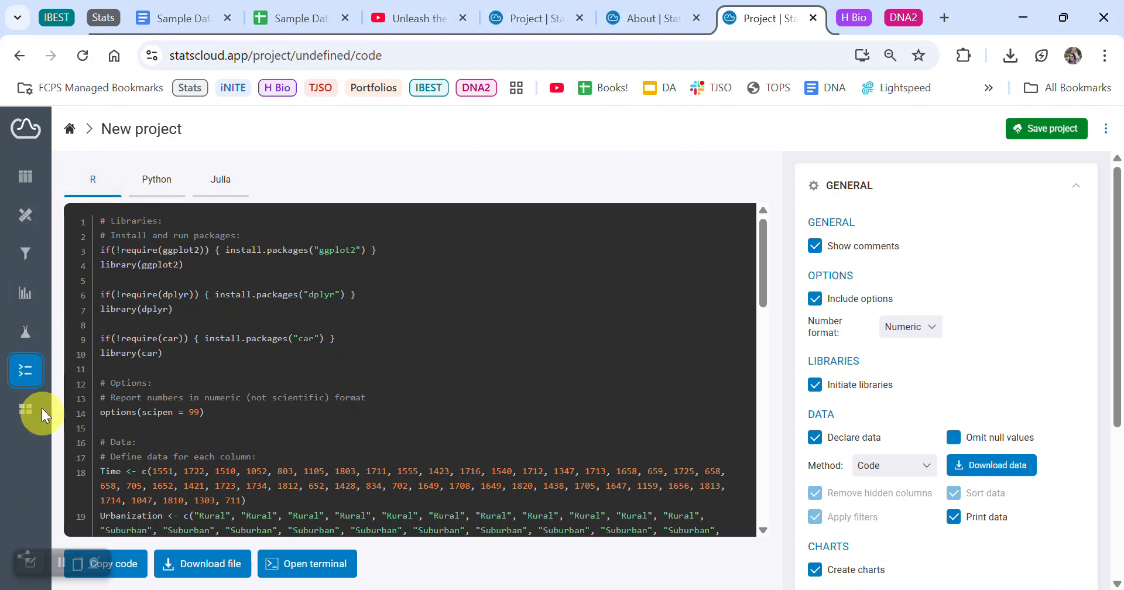
{"action": "scroll", "coordinate": [284, 385], "scroll_direction": "down", "scroll_amount": 1}
{"action": "scroll", "coordinate": [283, 385], "scroll_direction": "down", "scroll_amount": 3}
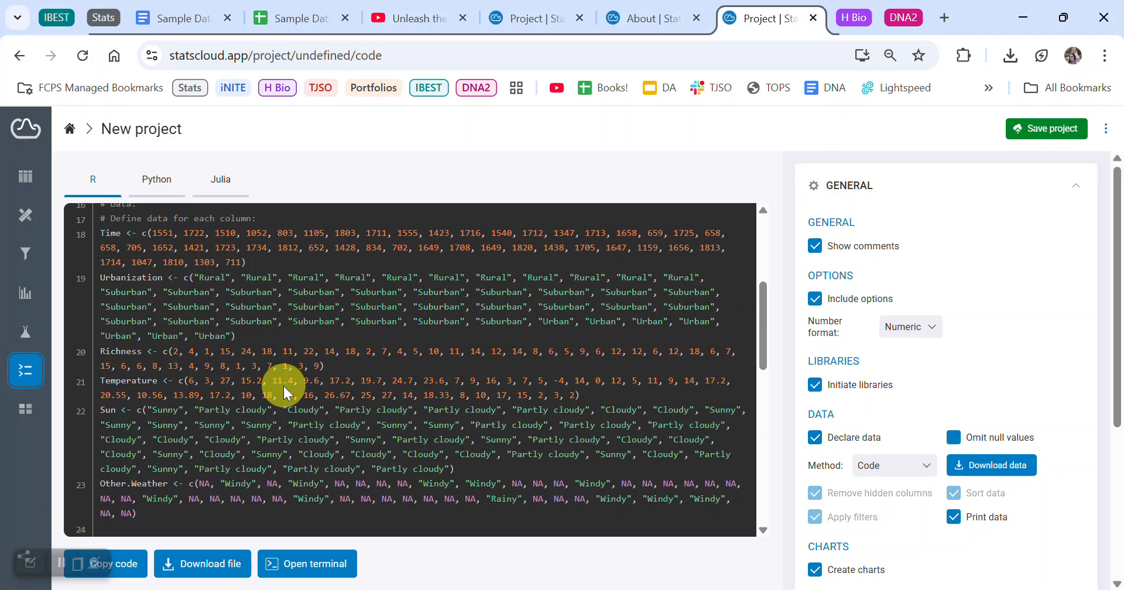
{"action": "scroll", "coordinate": [283, 385], "scroll_direction": "down", "scroll_amount": 5}
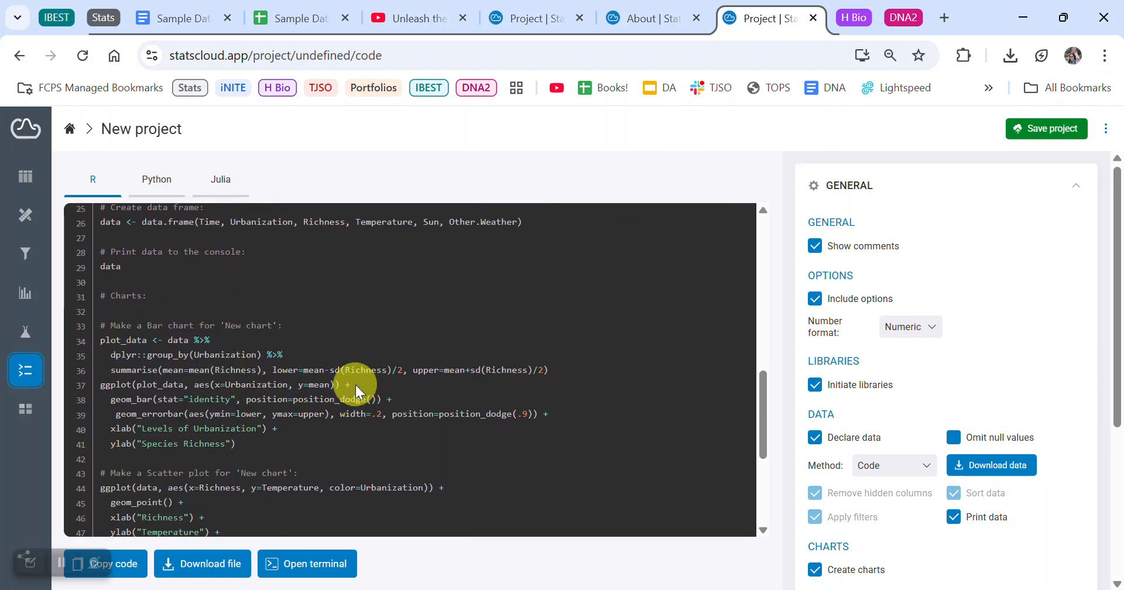
{"action": "scroll", "coordinate": [356, 385], "scroll_direction": "down", "scroll_amount": 1}
{"action": "scroll", "coordinate": [356, 385], "scroll_direction": "down", "scroll_amount": 3}
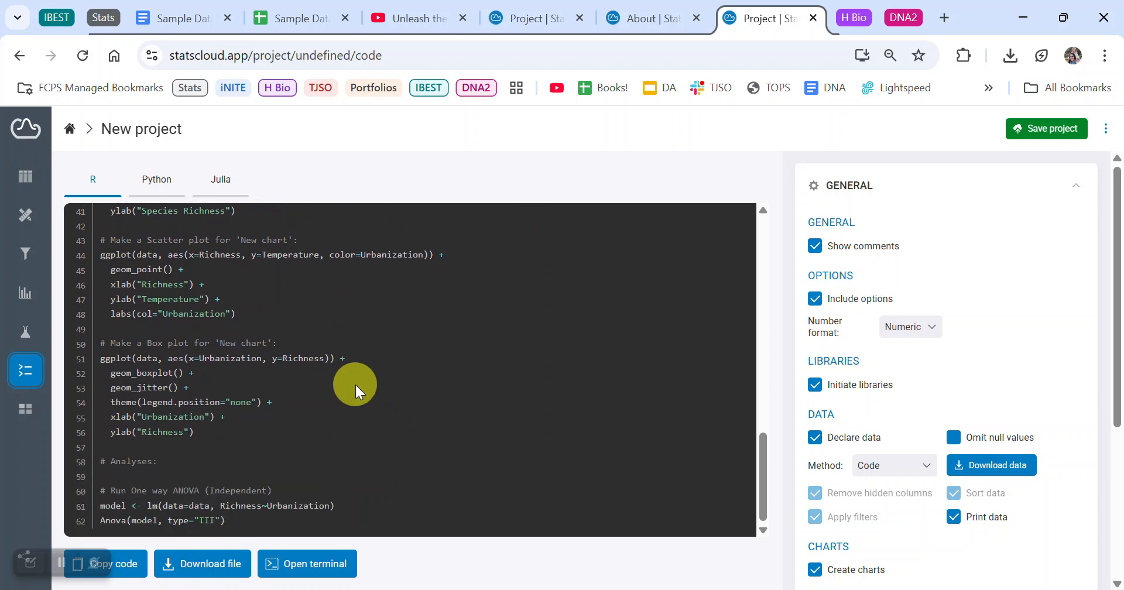
{"action": "scroll", "coordinate": [356, 385], "scroll_direction": "up", "scroll_amount": 8}
{"action": "scroll", "coordinate": [356, 384], "scroll_direction": "up", "scroll_amount": 6}
{"action": "scroll", "coordinate": [356, 385], "scroll_direction": "down", "scroll_amount": 3}
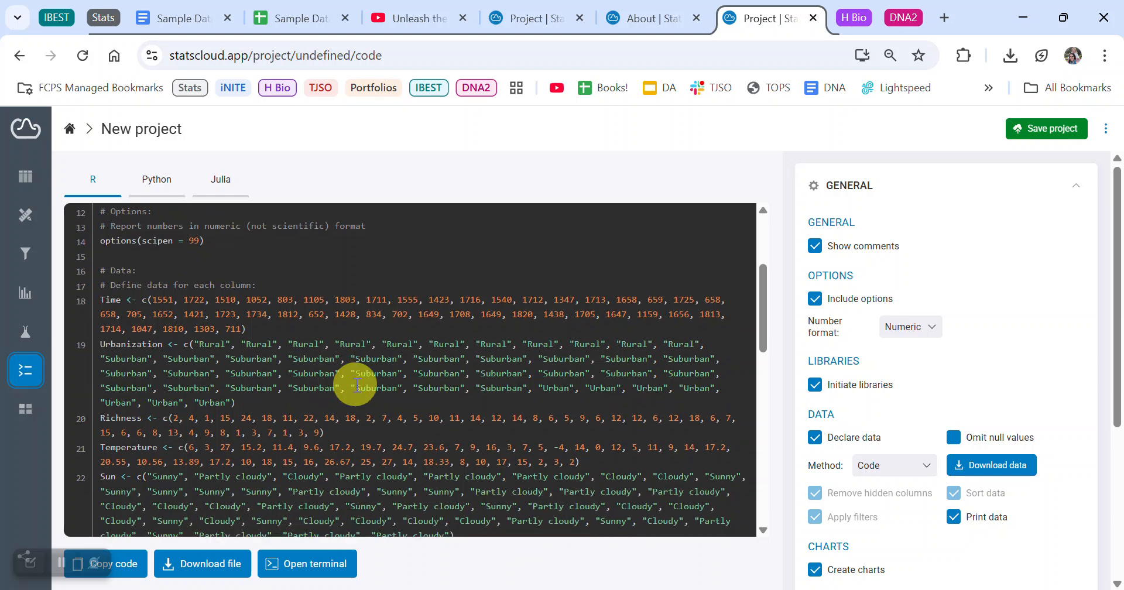
{"action": "scroll", "coordinate": [357, 385], "scroll_direction": "down", "scroll_amount": 4}
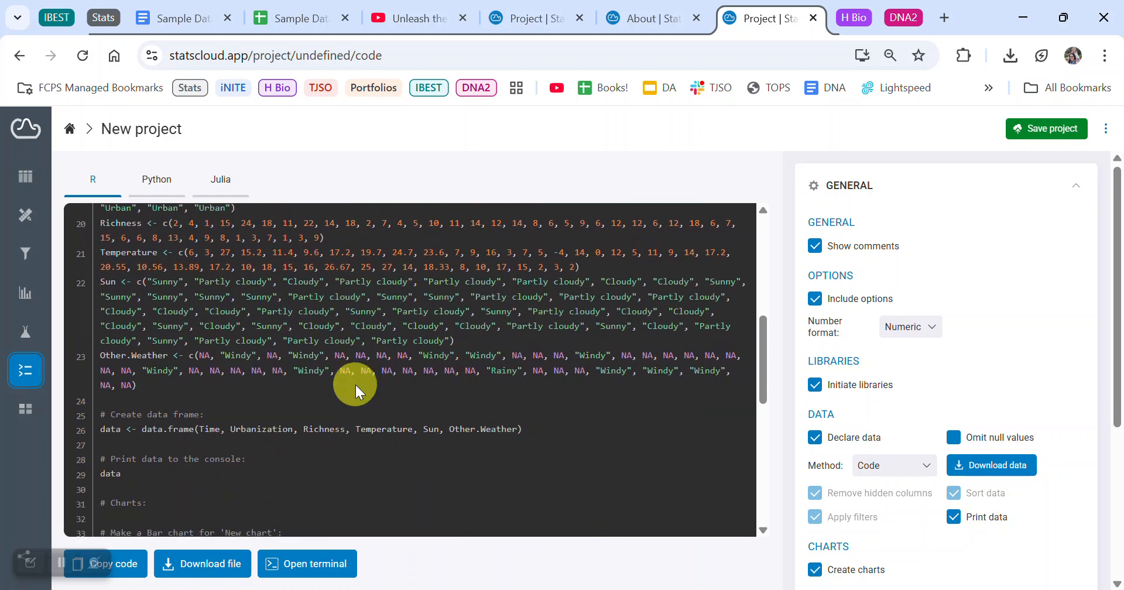
{"action": "scroll", "coordinate": [356, 385], "scroll_direction": "up", "scroll_amount": 6}
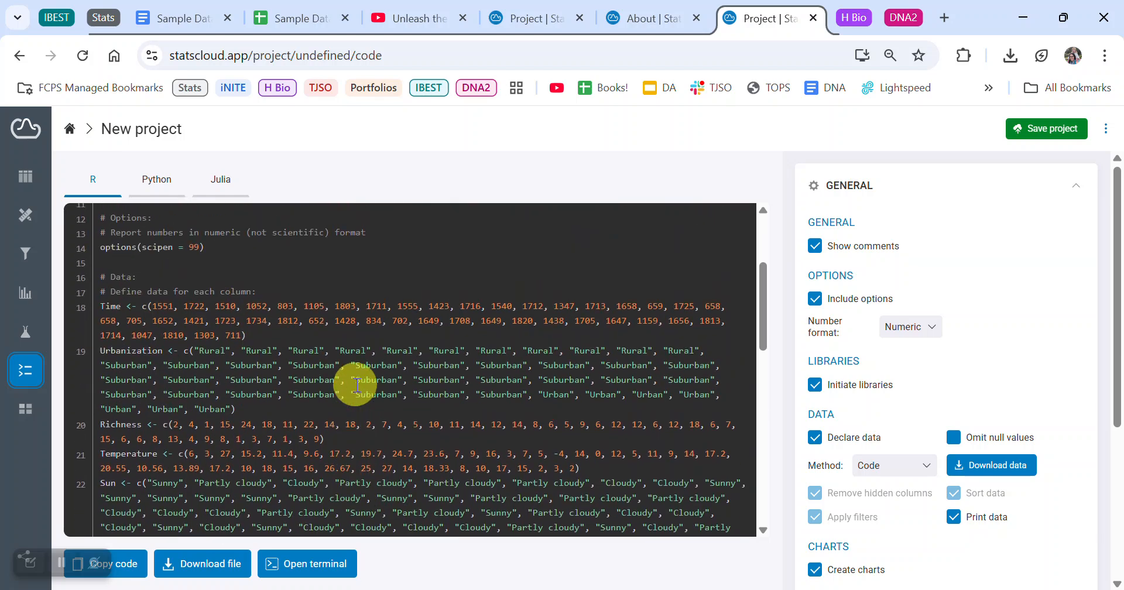
{"action": "scroll", "coordinate": [356, 385], "scroll_direction": "down", "scroll_amount": 10}
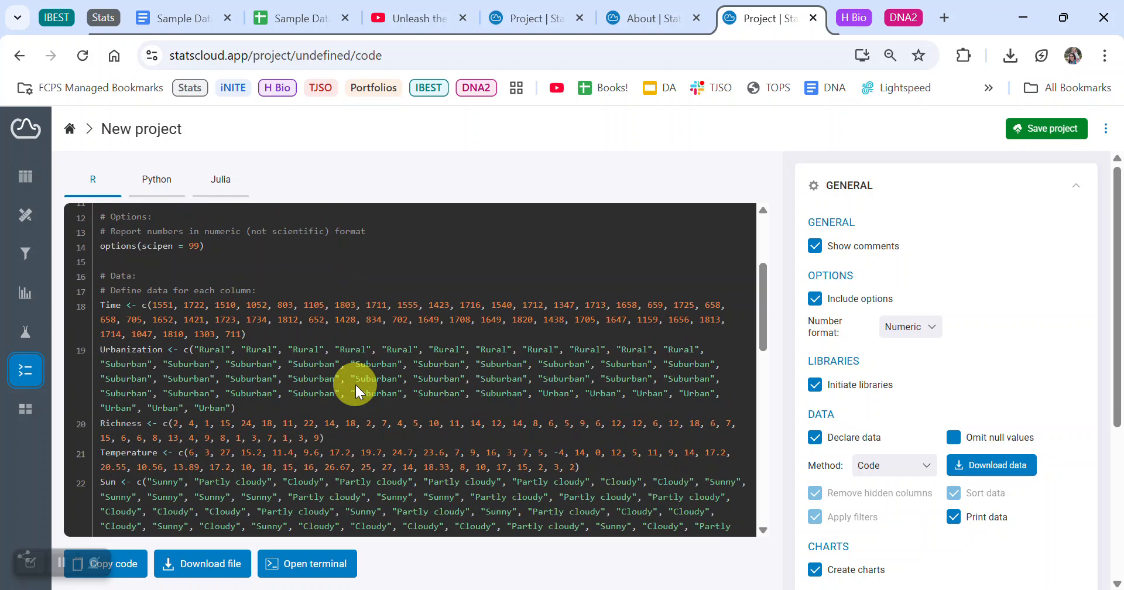
{"action": "scroll", "coordinate": [356, 385], "scroll_direction": "down", "scroll_amount": 1}
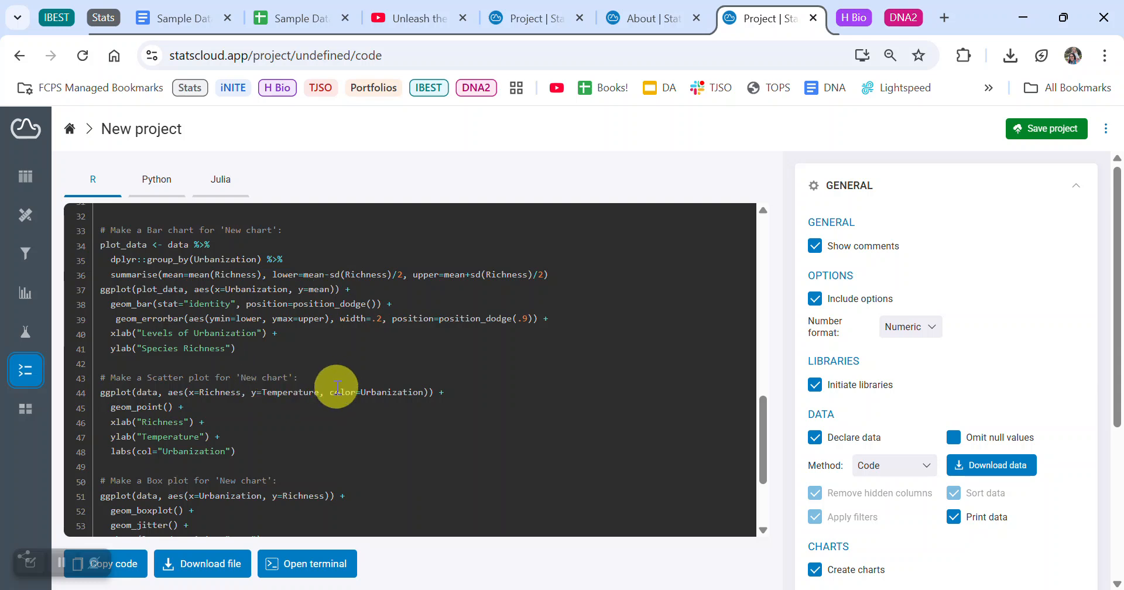
{"action": "scroll", "coordinate": [337, 387], "scroll_direction": "down", "scroll_amount": 3}
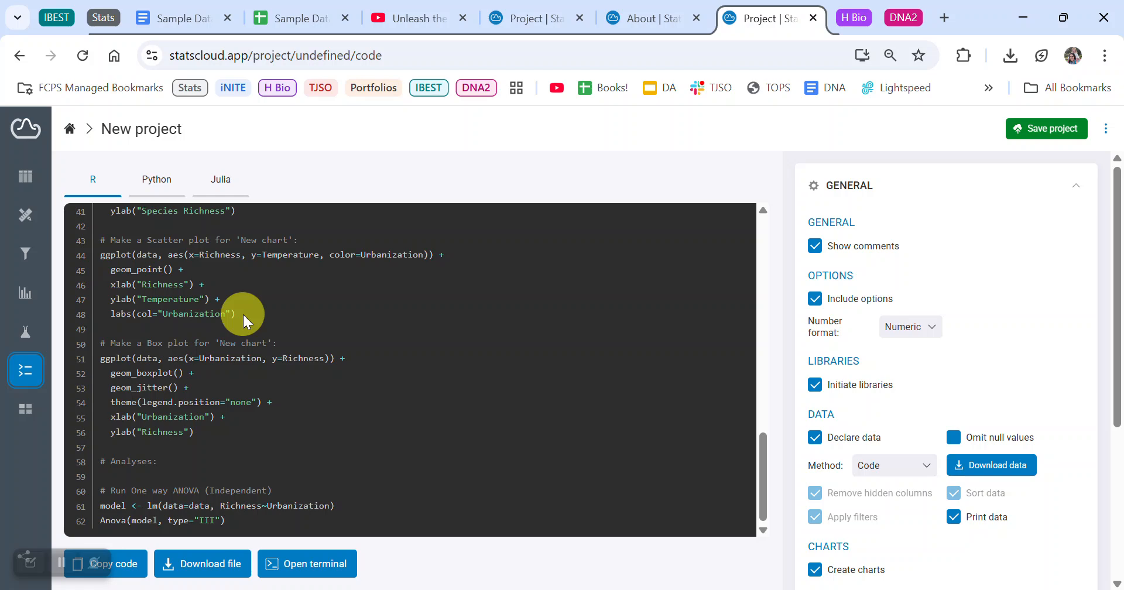
Look back through the R script, comparing the bar chart and data frame code with the column data, options and library setup
{"action": "scroll", "coordinate": [244, 315], "scroll_direction": "up", "scroll_amount": 6}
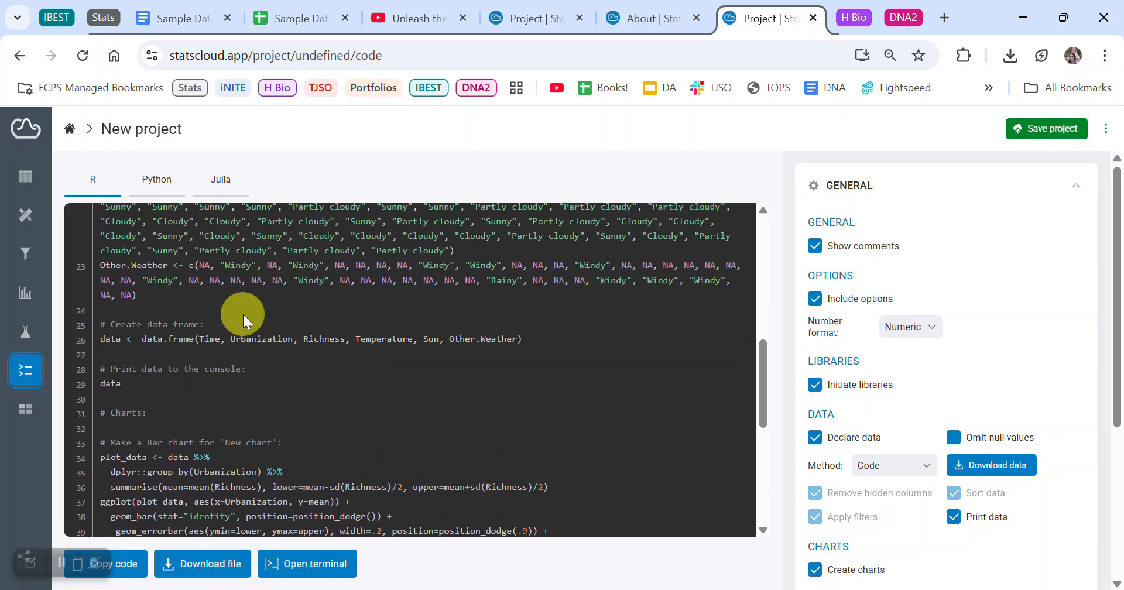
{"action": "scroll", "coordinate": [243, 315], "scroll_direction": "down", "scroll_amount": 4}
{"action": "scroll", "coordinate": [271, 343], "scroll_direction": "up", "scroll_amount": 5}
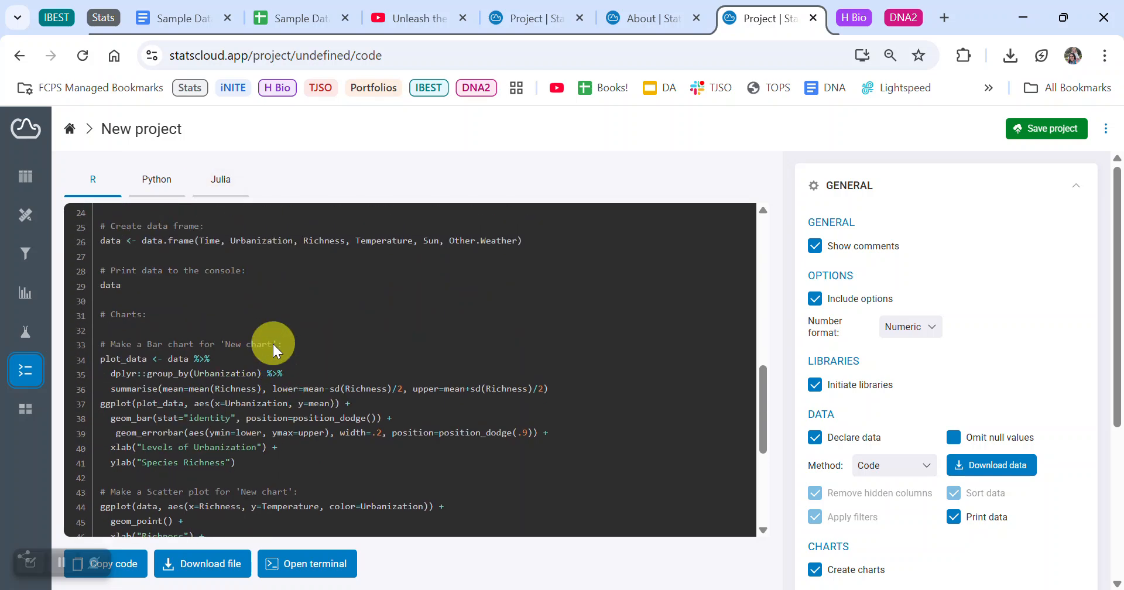
{"action": "scroll", "coordinate": [274, 344], "scroll_direction": "up", "scroll_amount": 8}
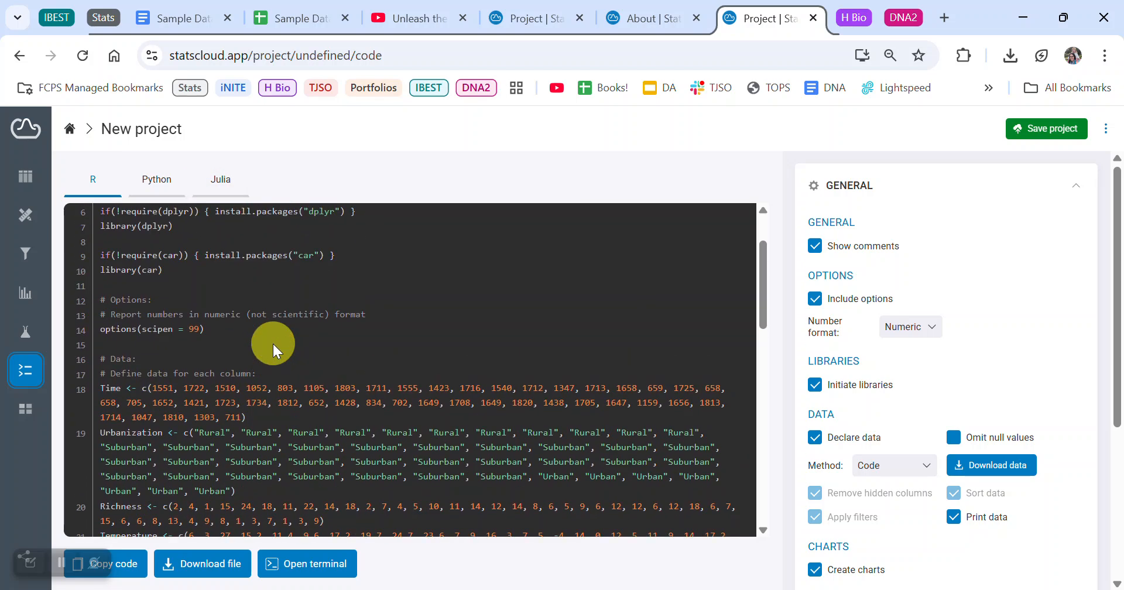
{"action": "scroll", "coordinate": [274, 347], "scroll_direction": "down", "scroll_amount": 7}
{"action": "scroll", "coordinate": [273, 343], "scroll_direction": "down", "scroll_amount": 4}
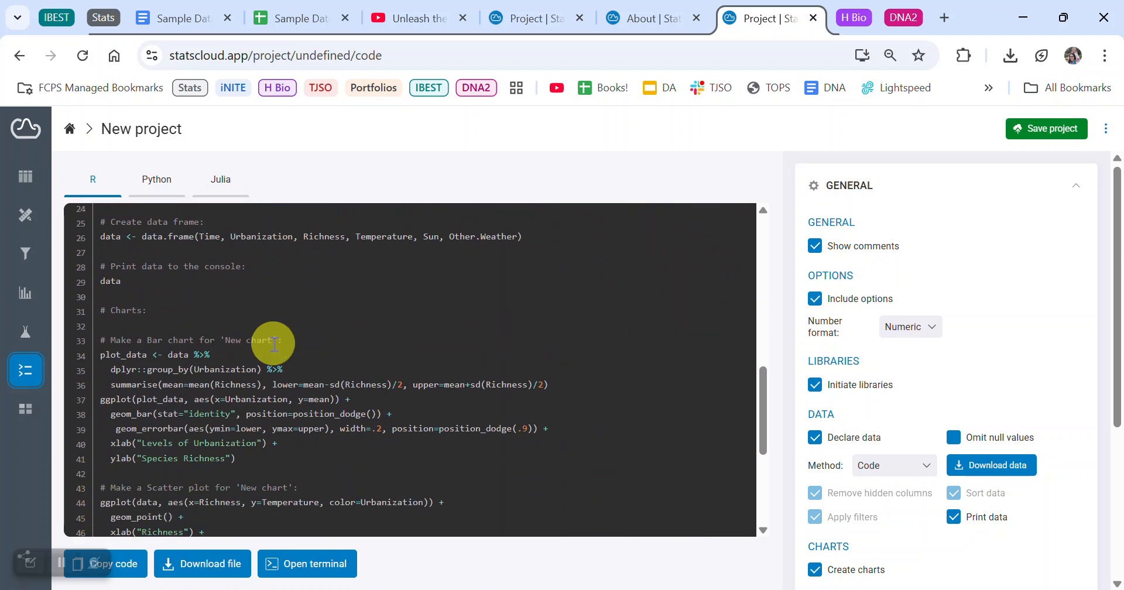
{"action": "scroll", "coordinate": [274, 344], "scroll_direction": "down", "scroll_amount": 2}
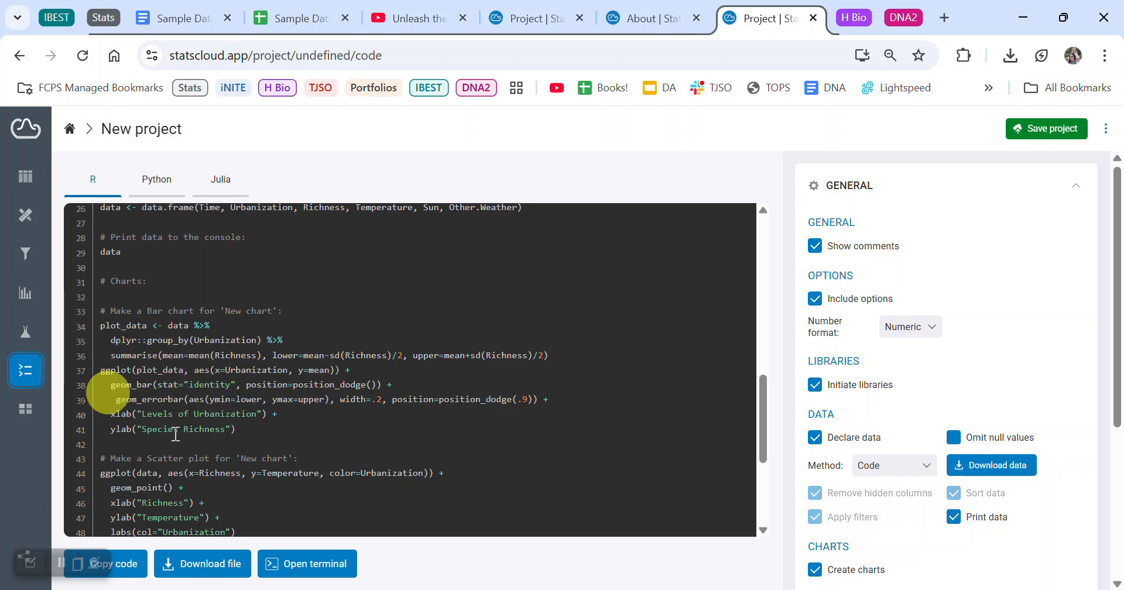
{"action": "scroll", "coordinate": [315, 381], "scroll_direction": "up", "scroll_amount": 8}
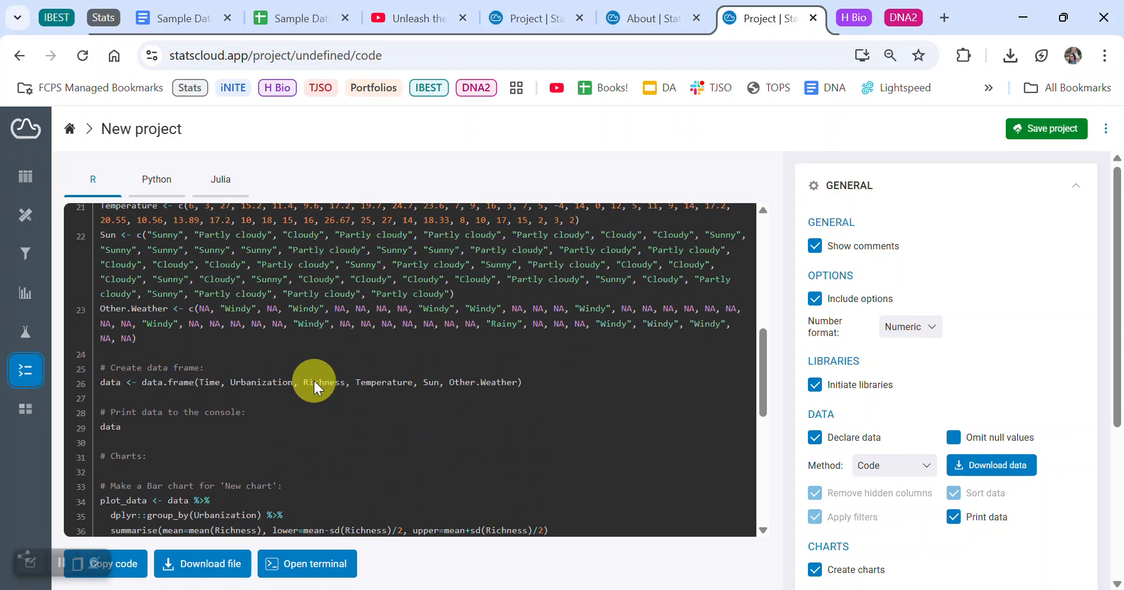
{"action": "scroll", "coordinate": [314, 380], "scroll_direction": "up", "scroll_amount": 6}
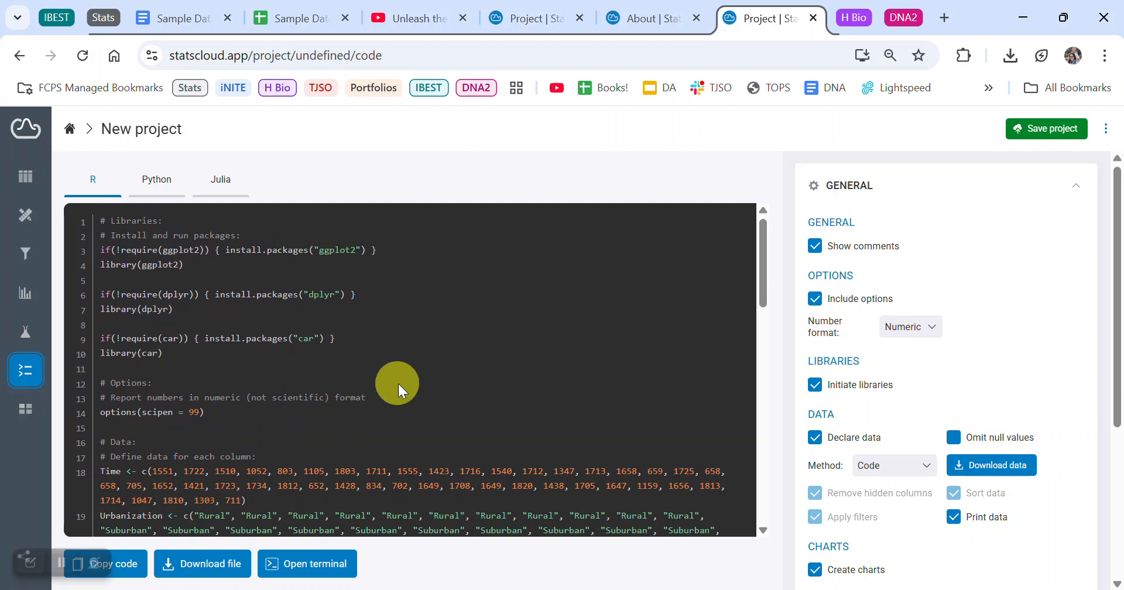
{"action": "scroll", "coordinate": [436, 373], "scroll_direction": "down", "scroll_amount": 1}
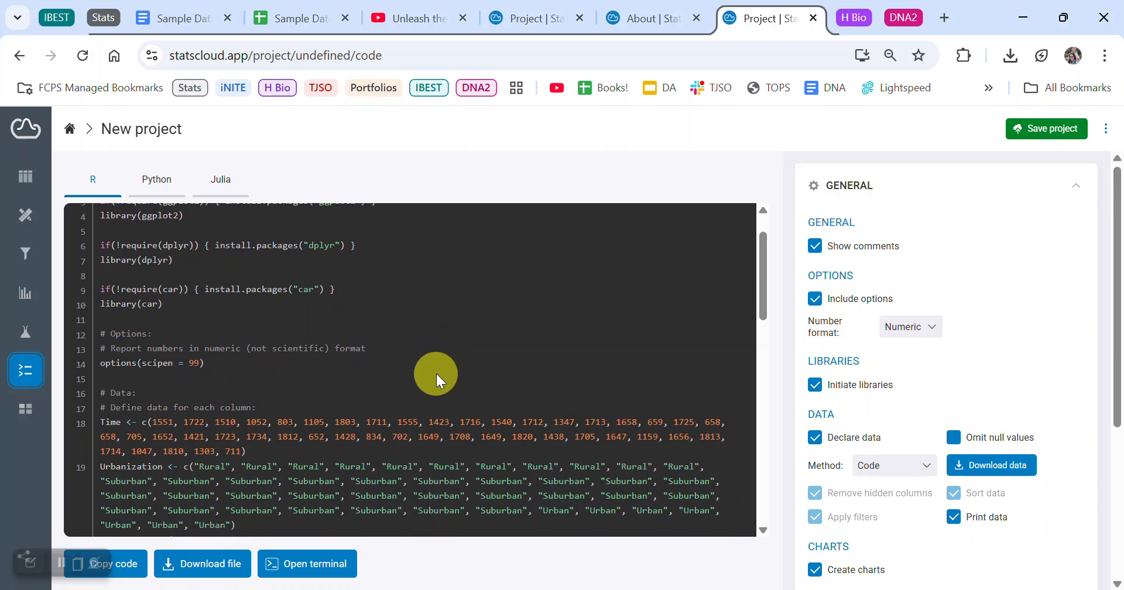
{"action": "scroll", "coordinate": [436, 374], "scroll_direction": "up", "scroll_amount": 1}
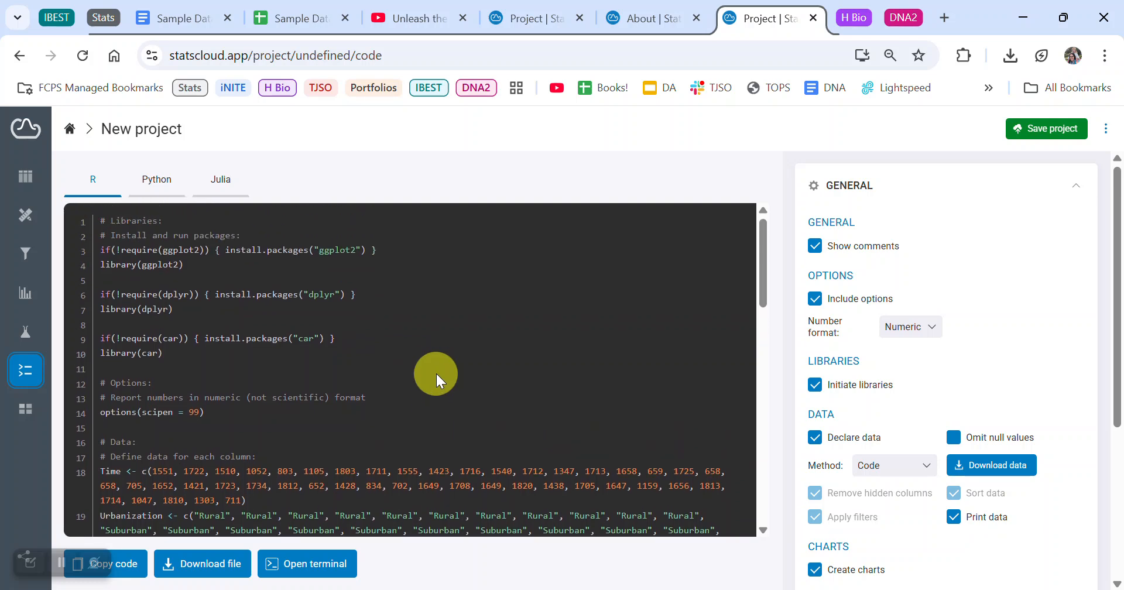